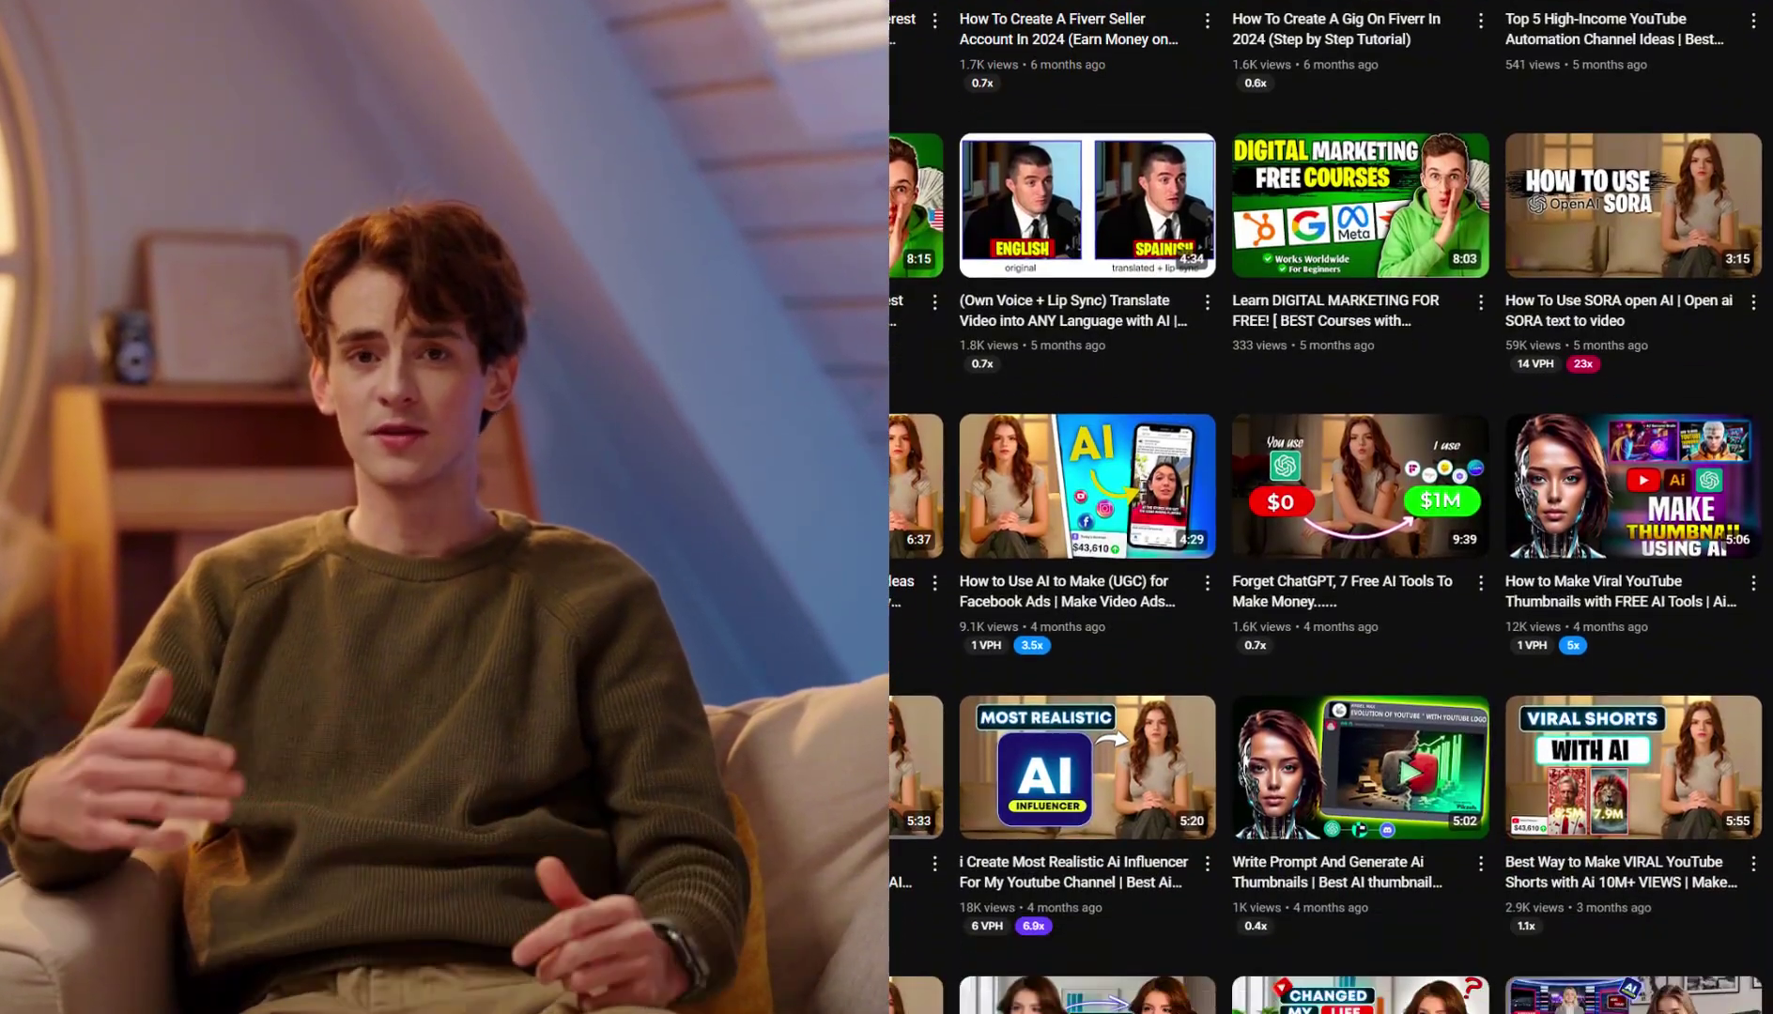
# Scroll down through the YouTube channel's grid of AI tutorial videos.
pyautogui.scroll(-1, 1332, 507)
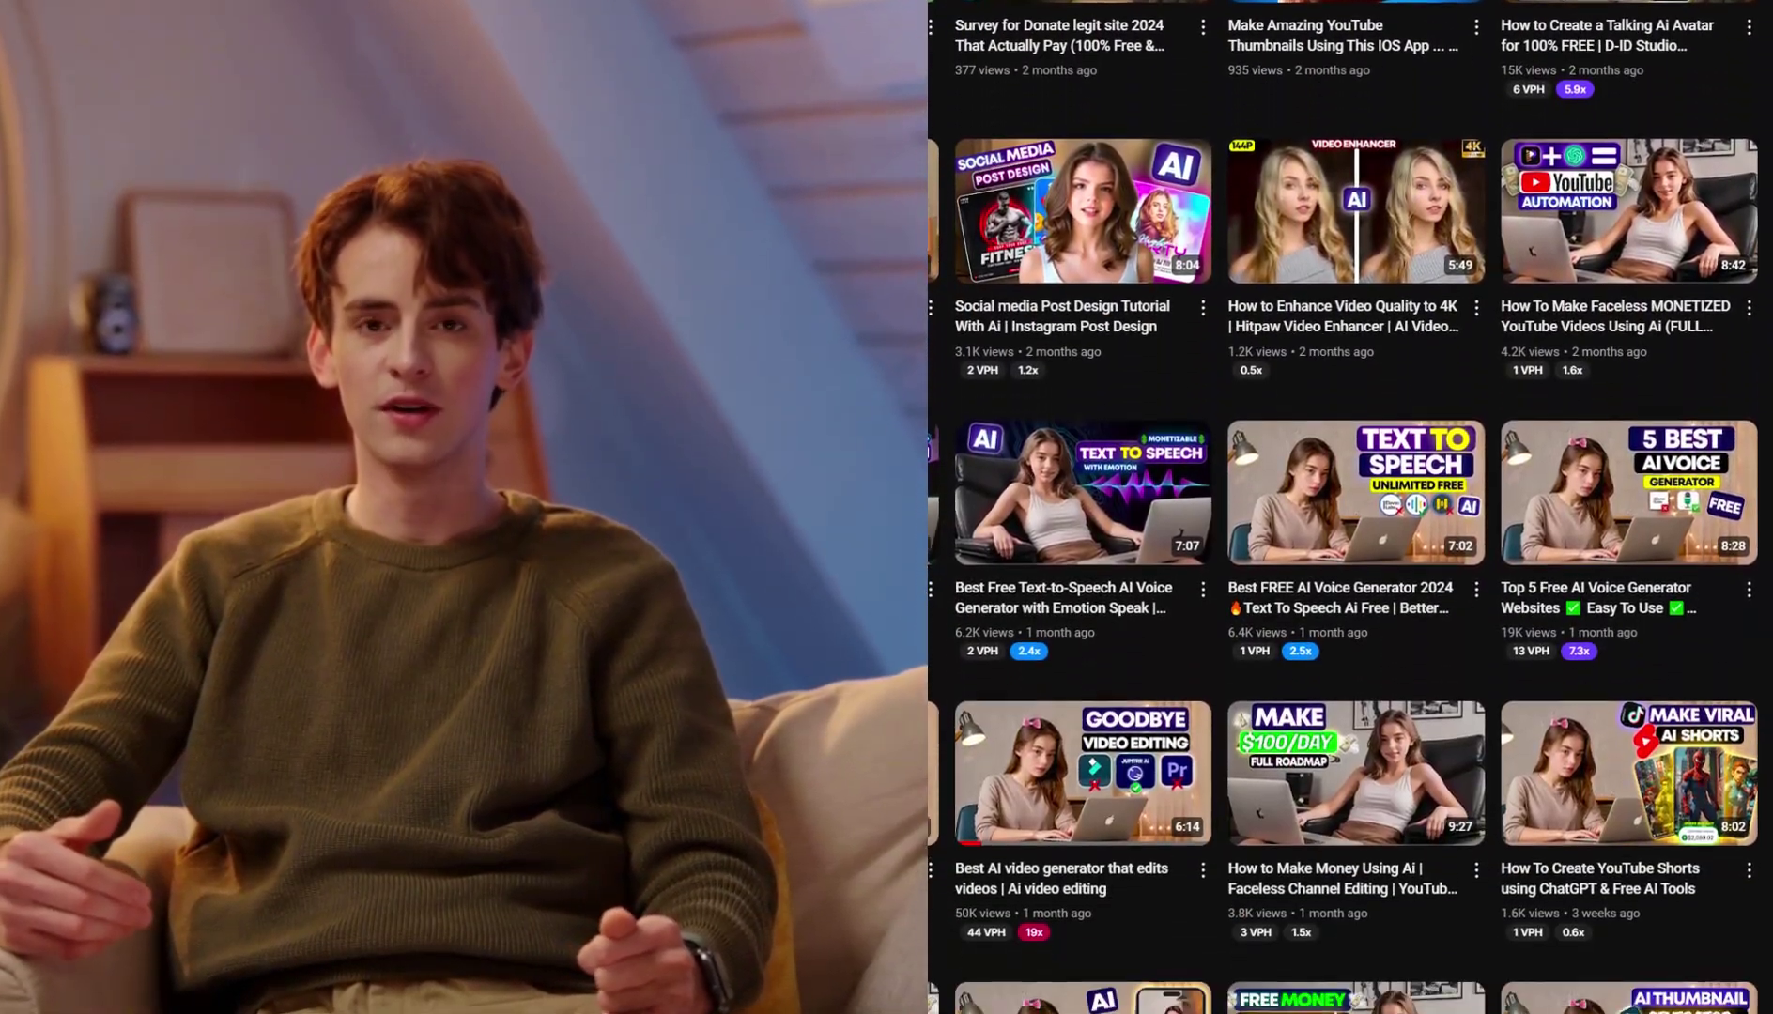
pyautogui.scroll(-1, 1354, 507)
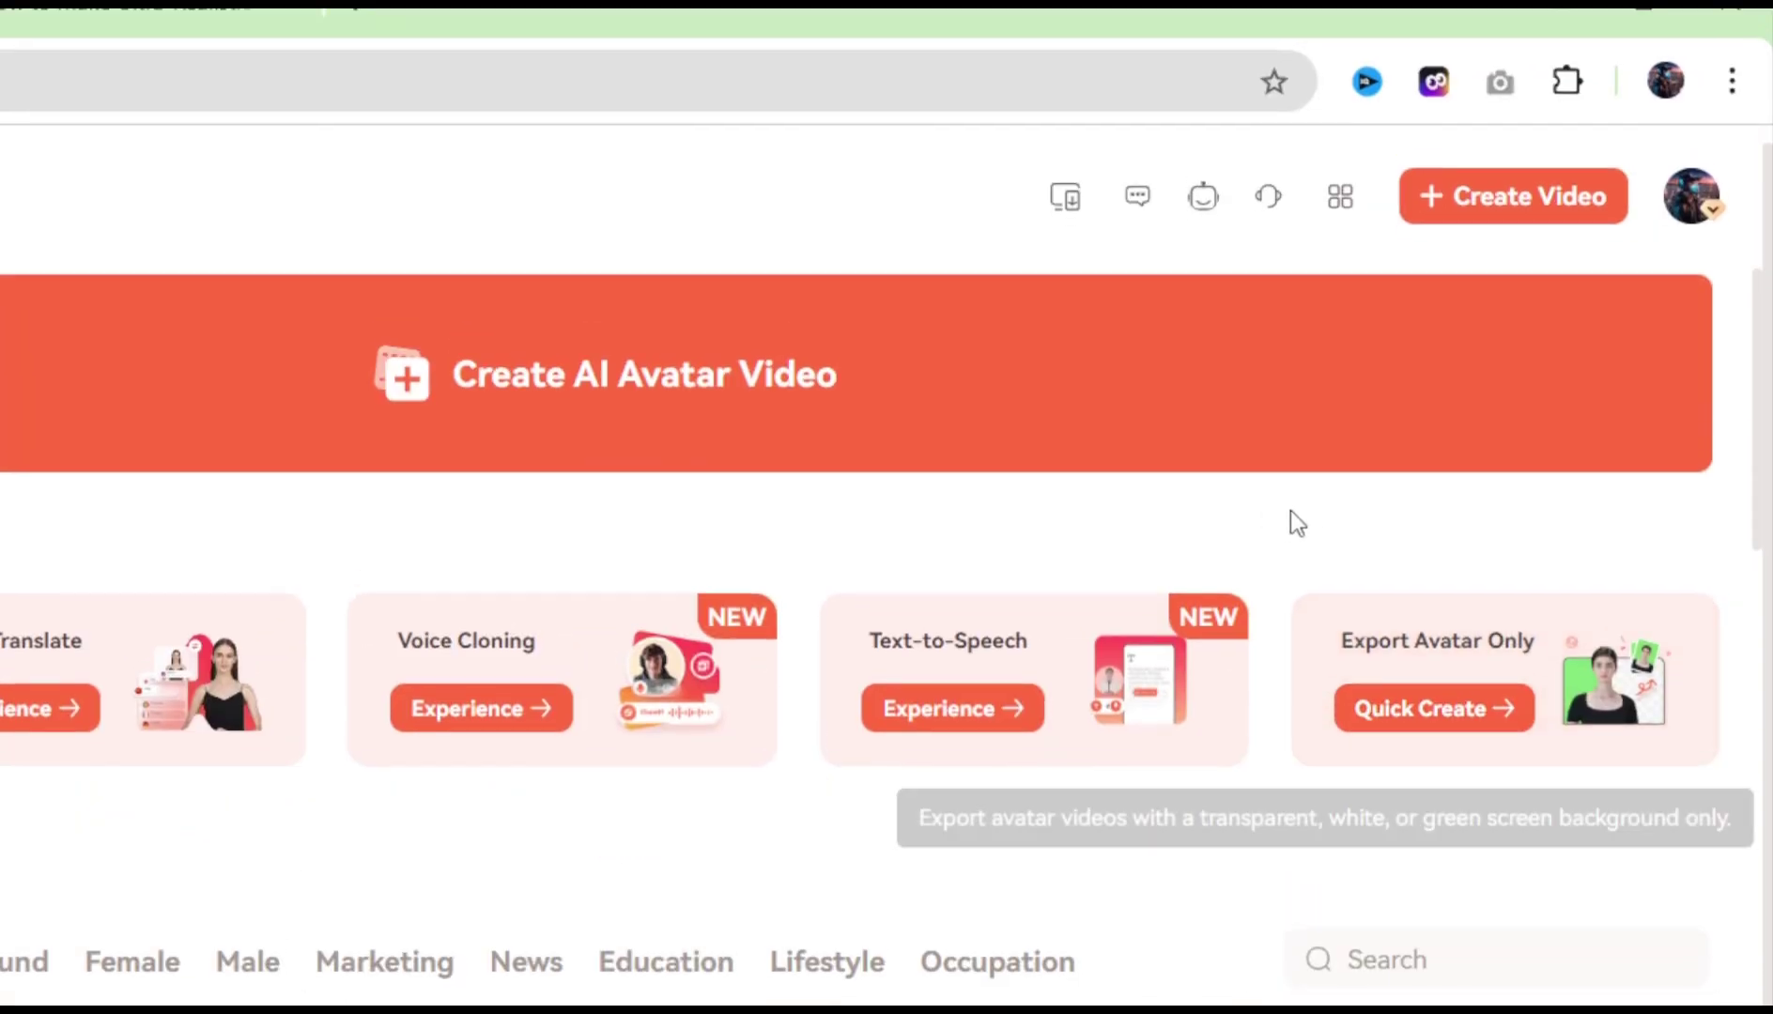
# Scroll through the AI Avatar grid to browse the available presenters.
pyautogui.scroll(-1, 8, 911)
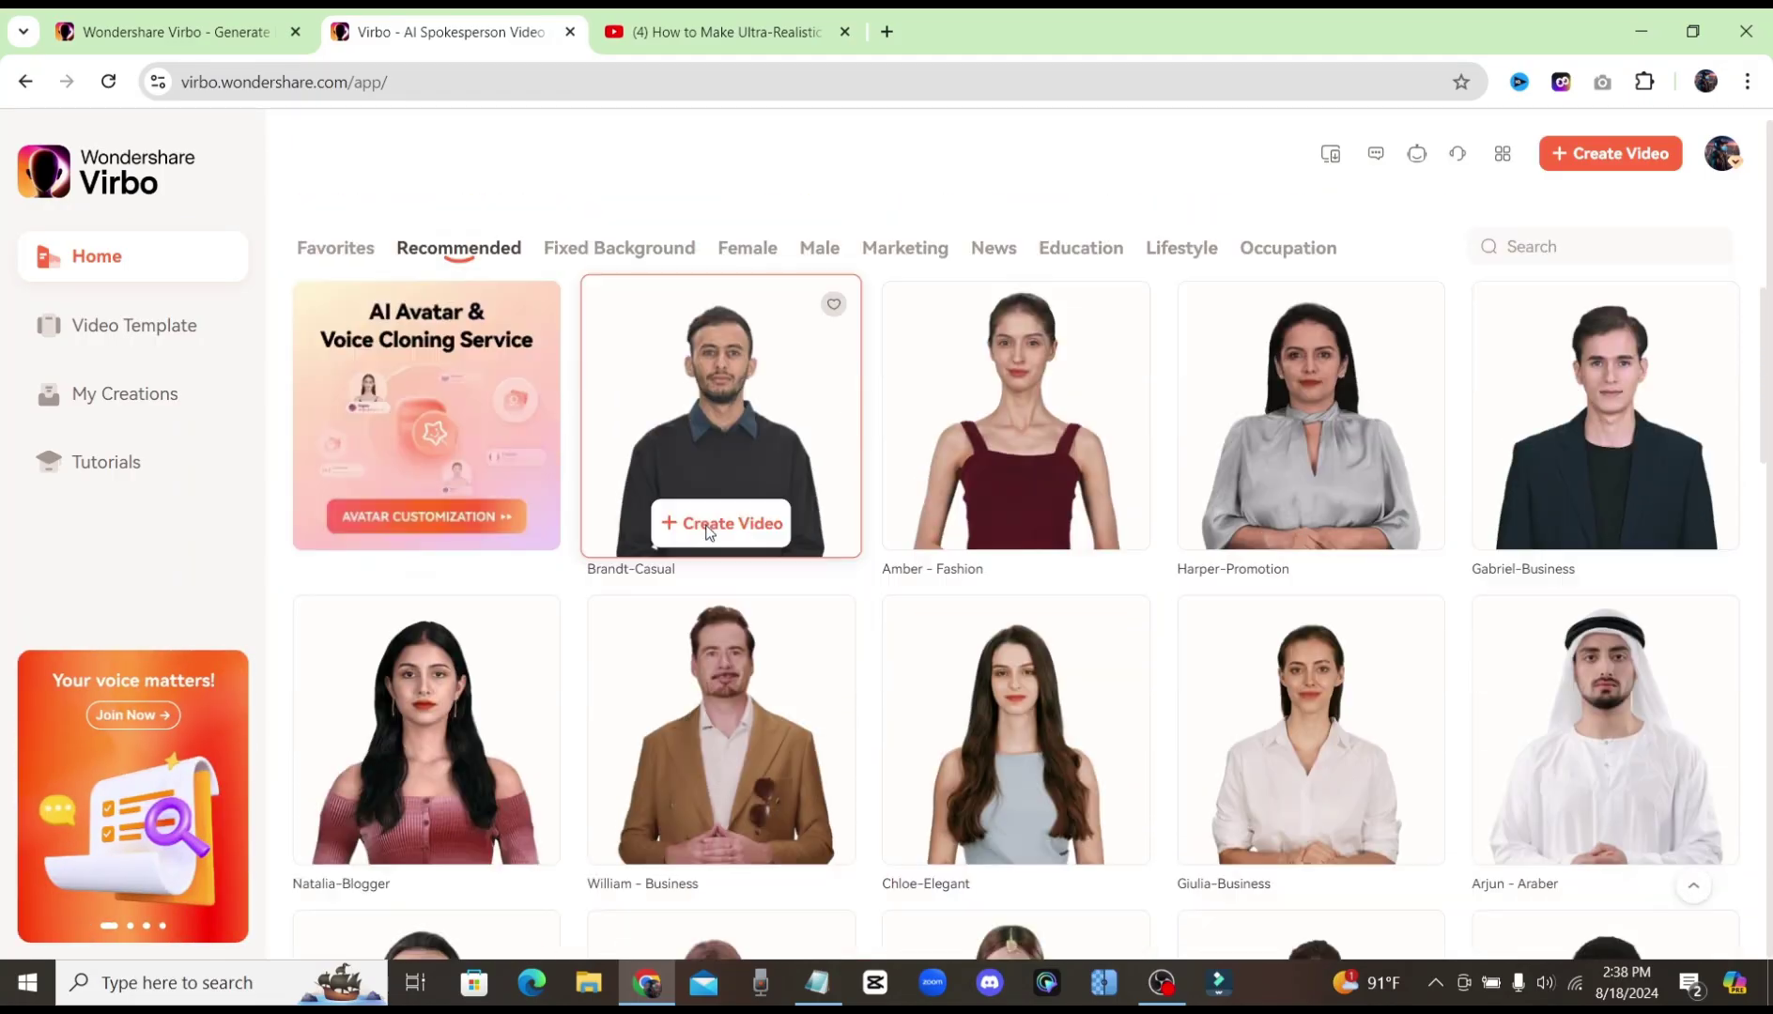
pyautogui.scroll(-7, 708, 532)
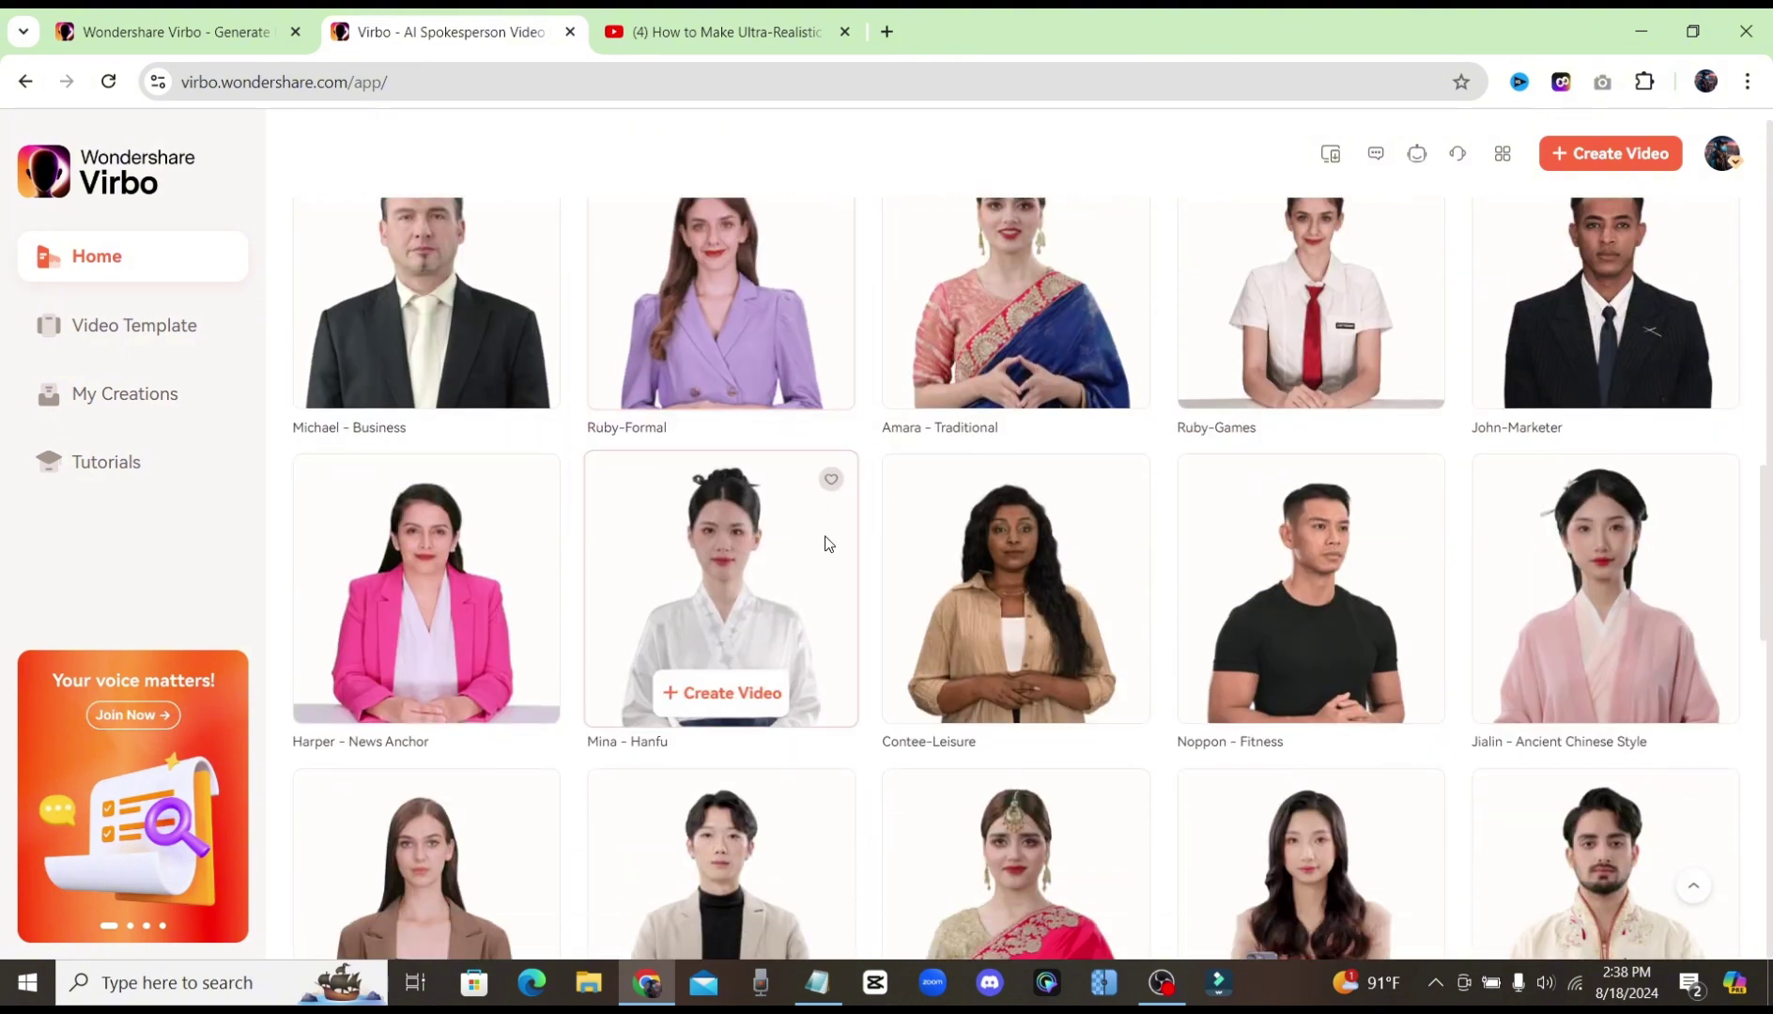
pyautogui.scroll(-8, 828, 544)
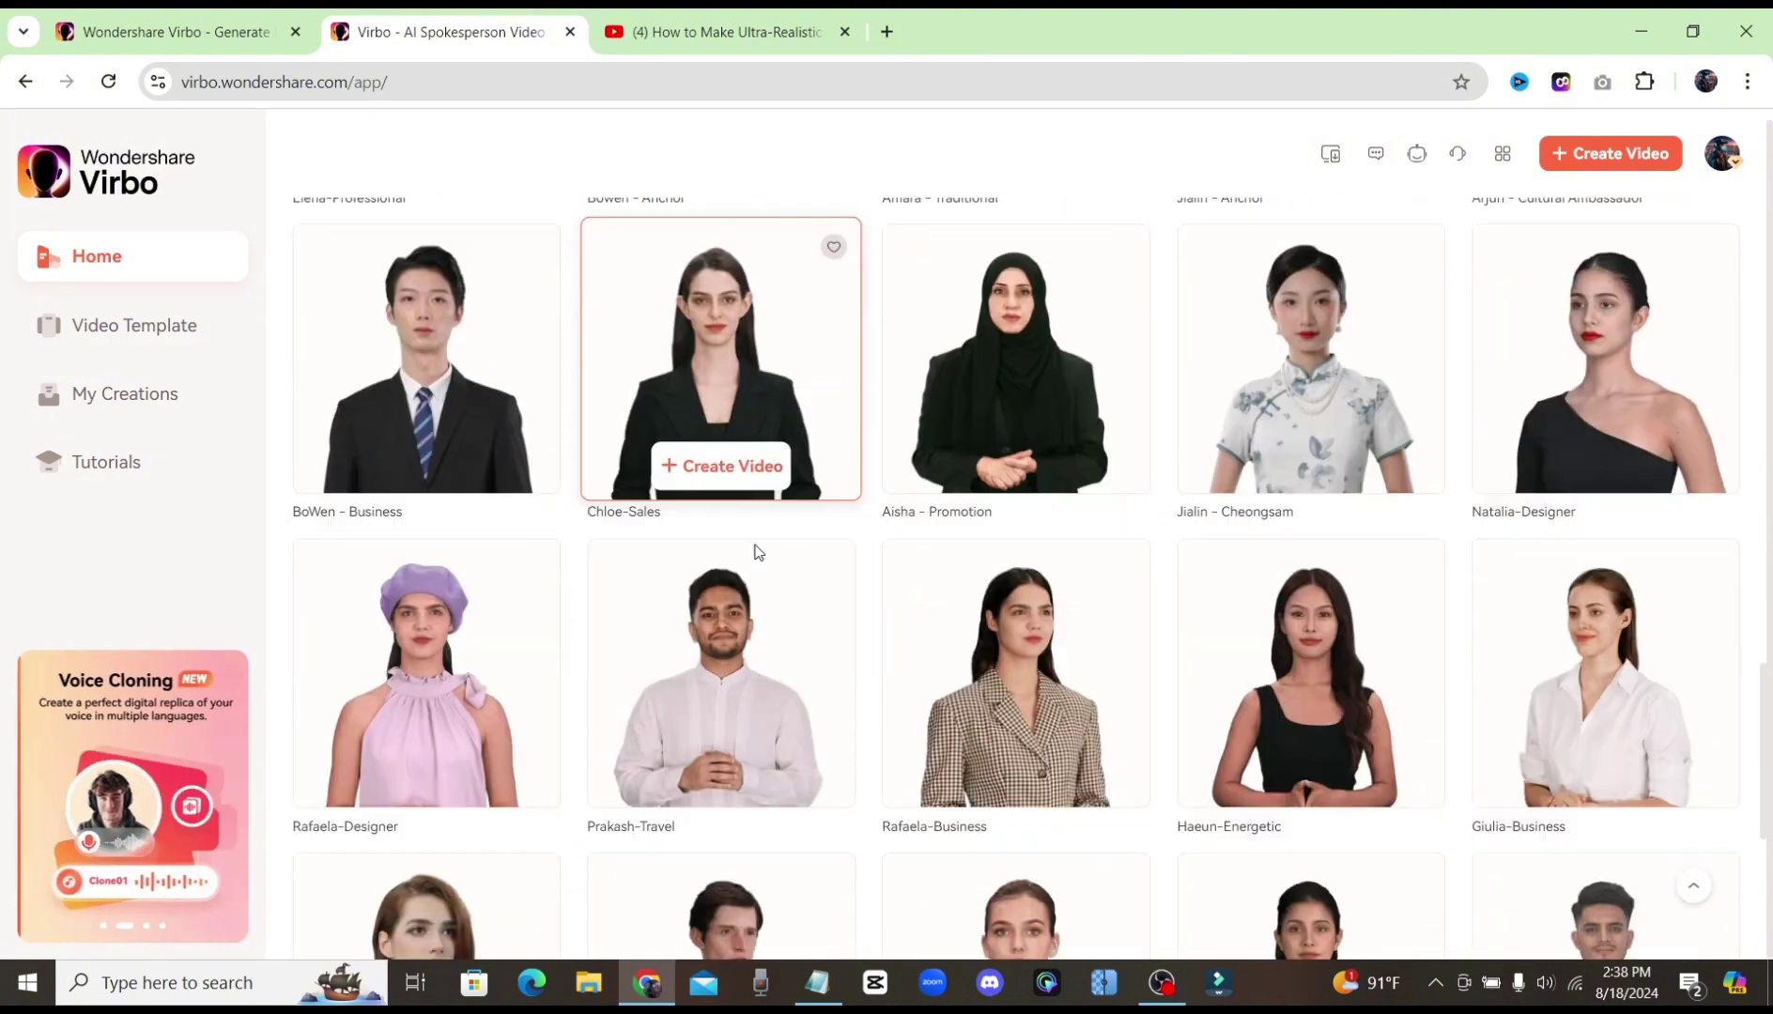
pyautogui.scroll(-3, 759, 553)
pyautogui.scroll(-2, 743, 573)
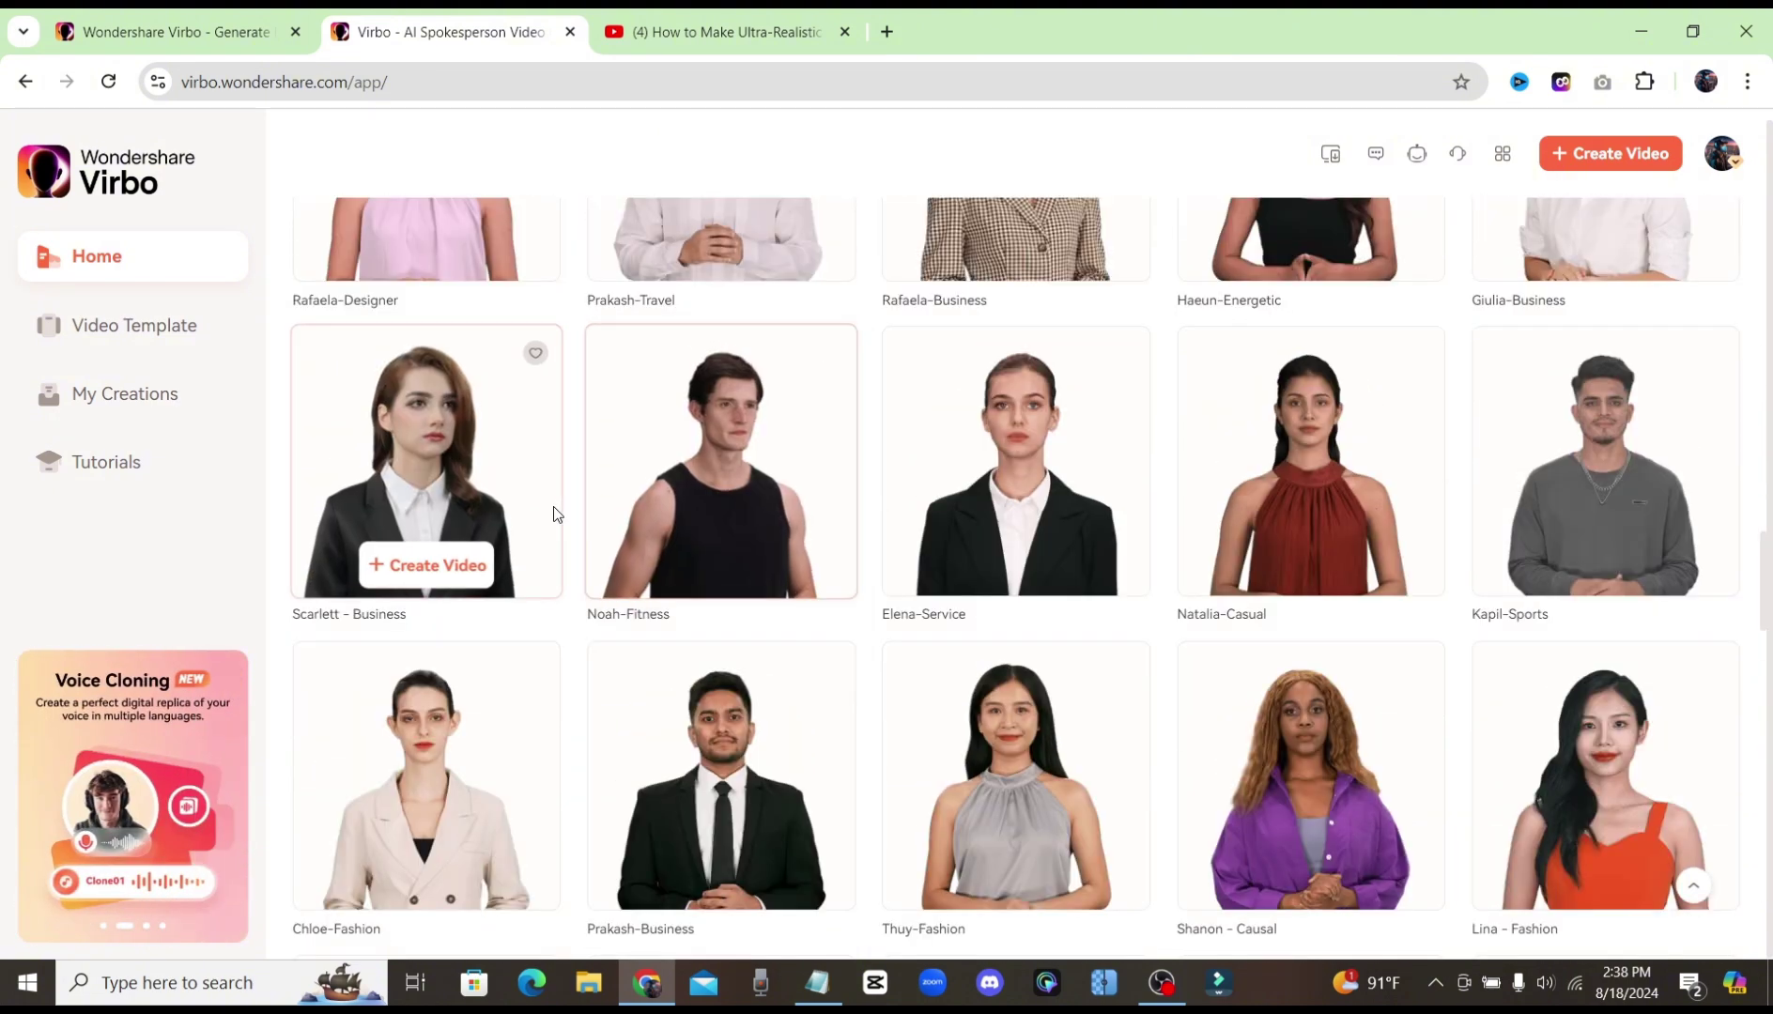
pyautogui.scroll(-5, 782, 517)
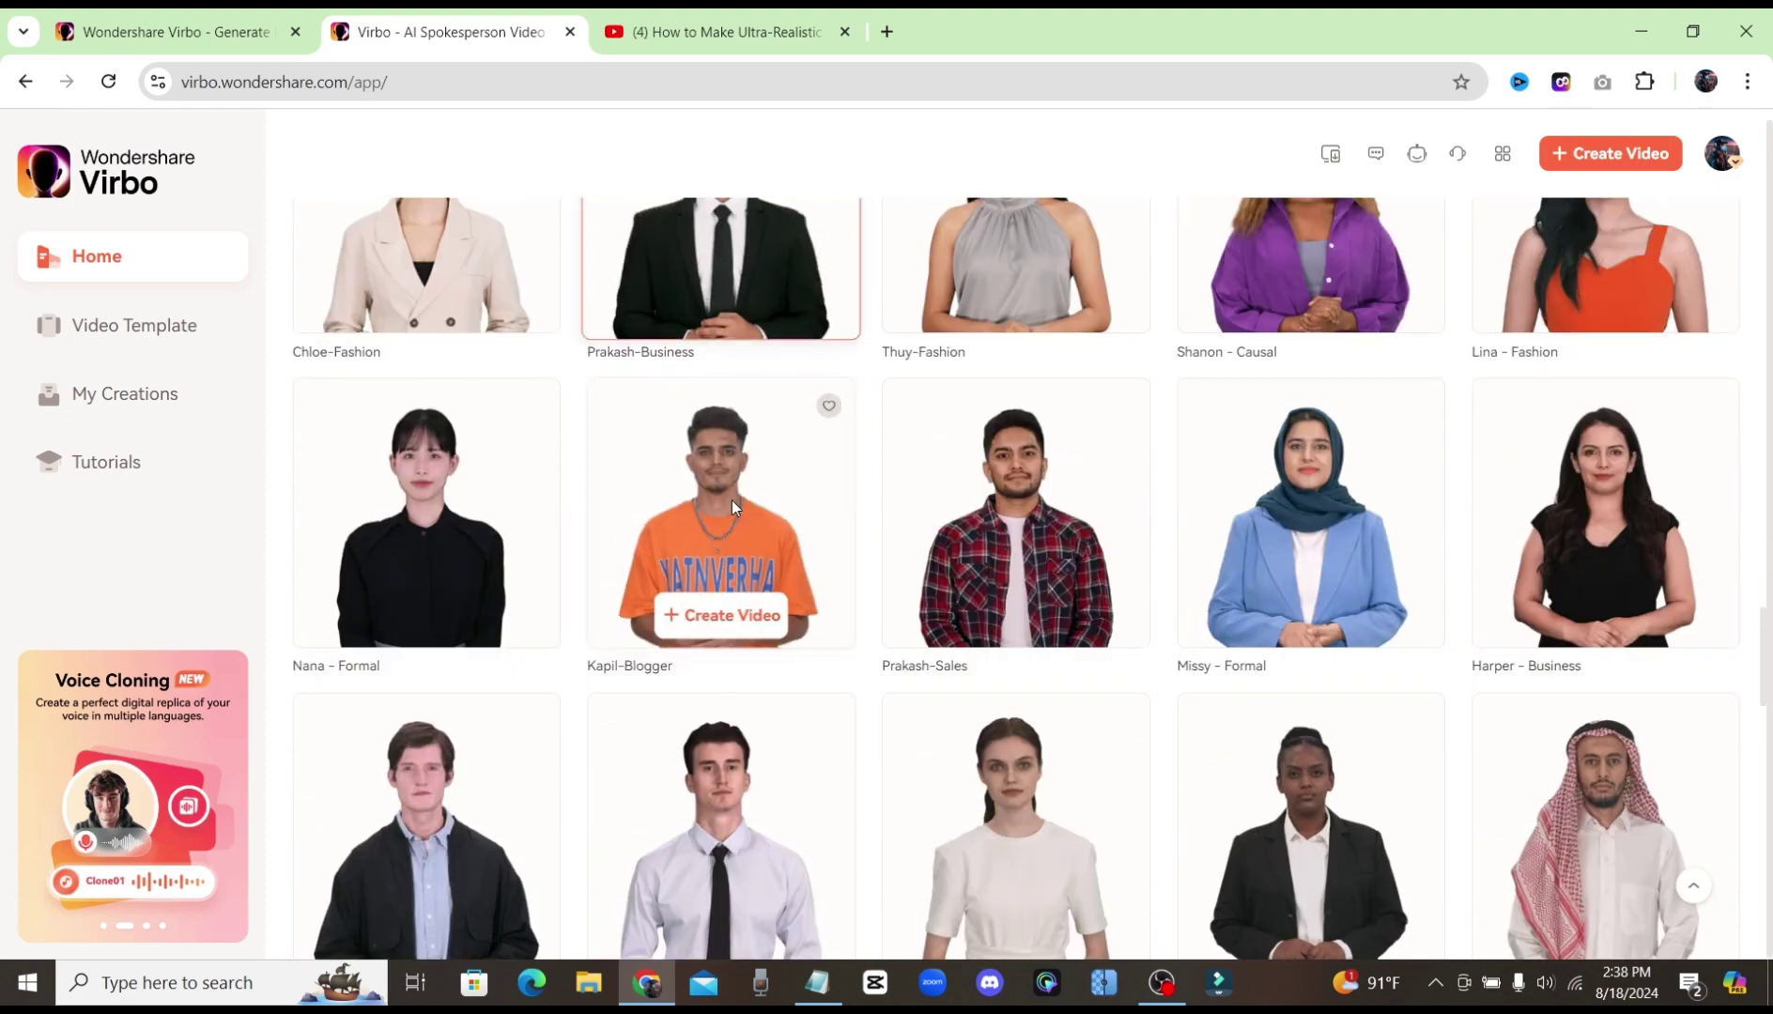
pyautogui.scroll(15, 856, 533)
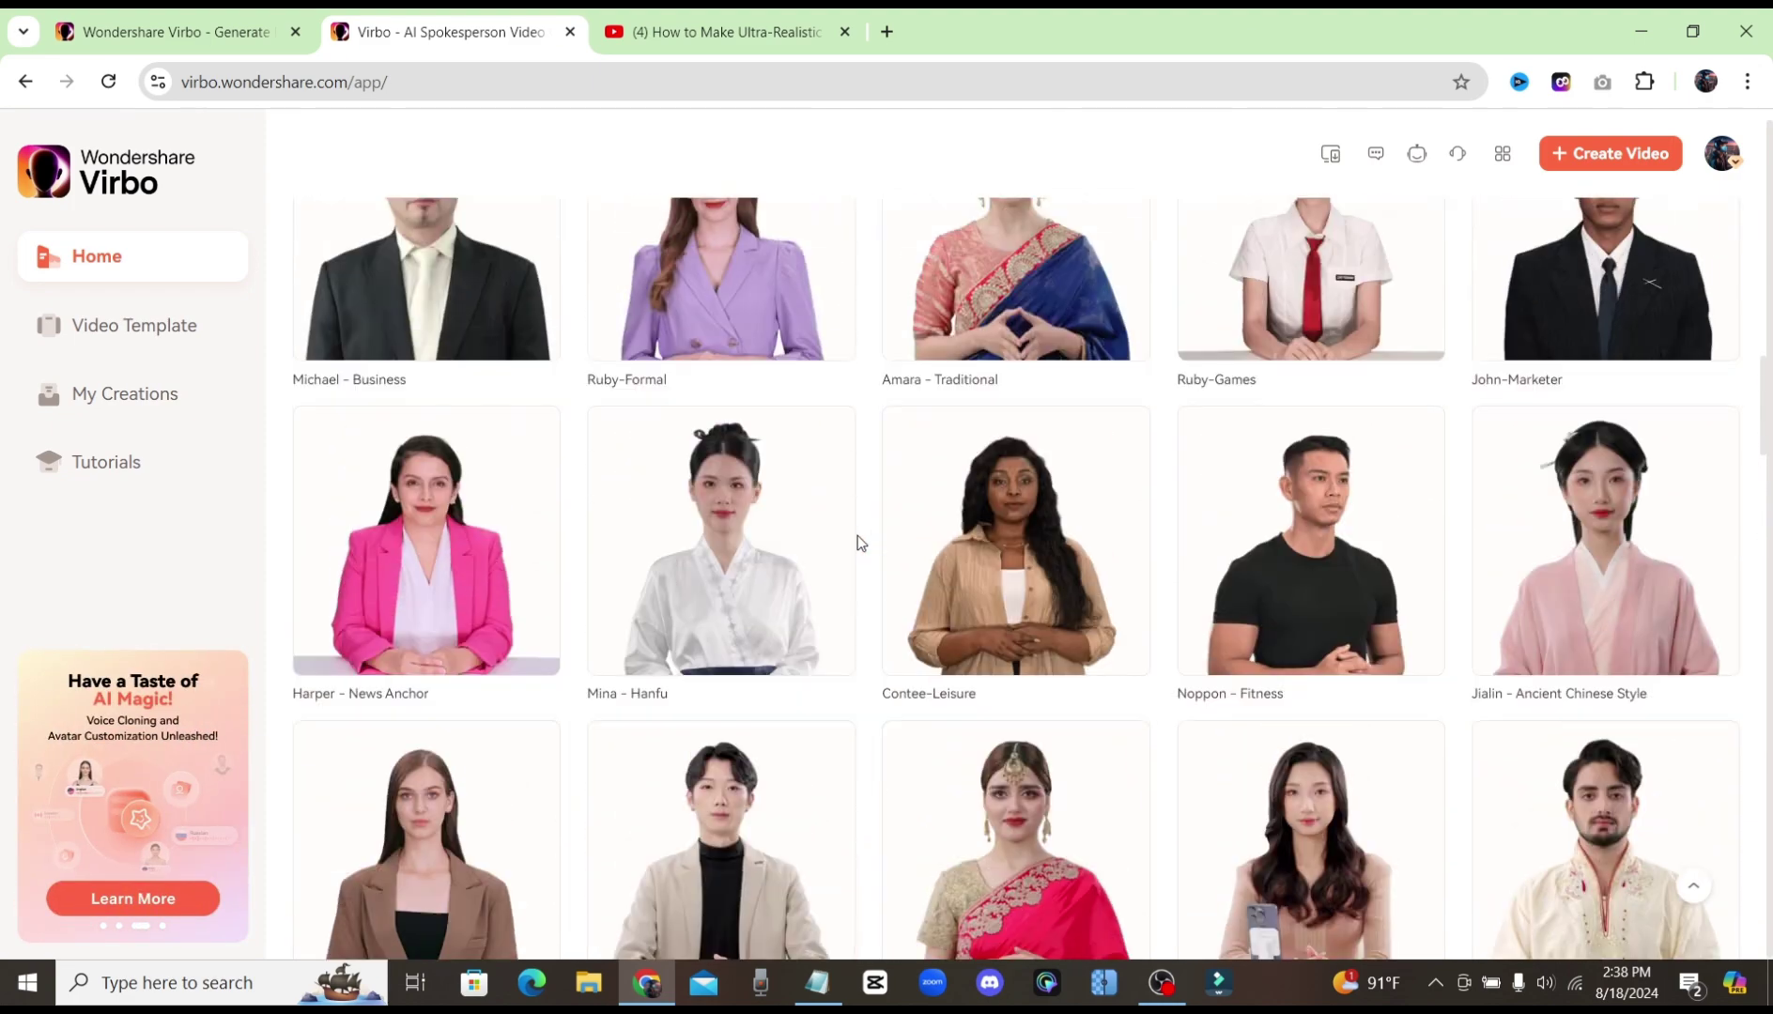
pyautogui.scroll(10, 857, 543)
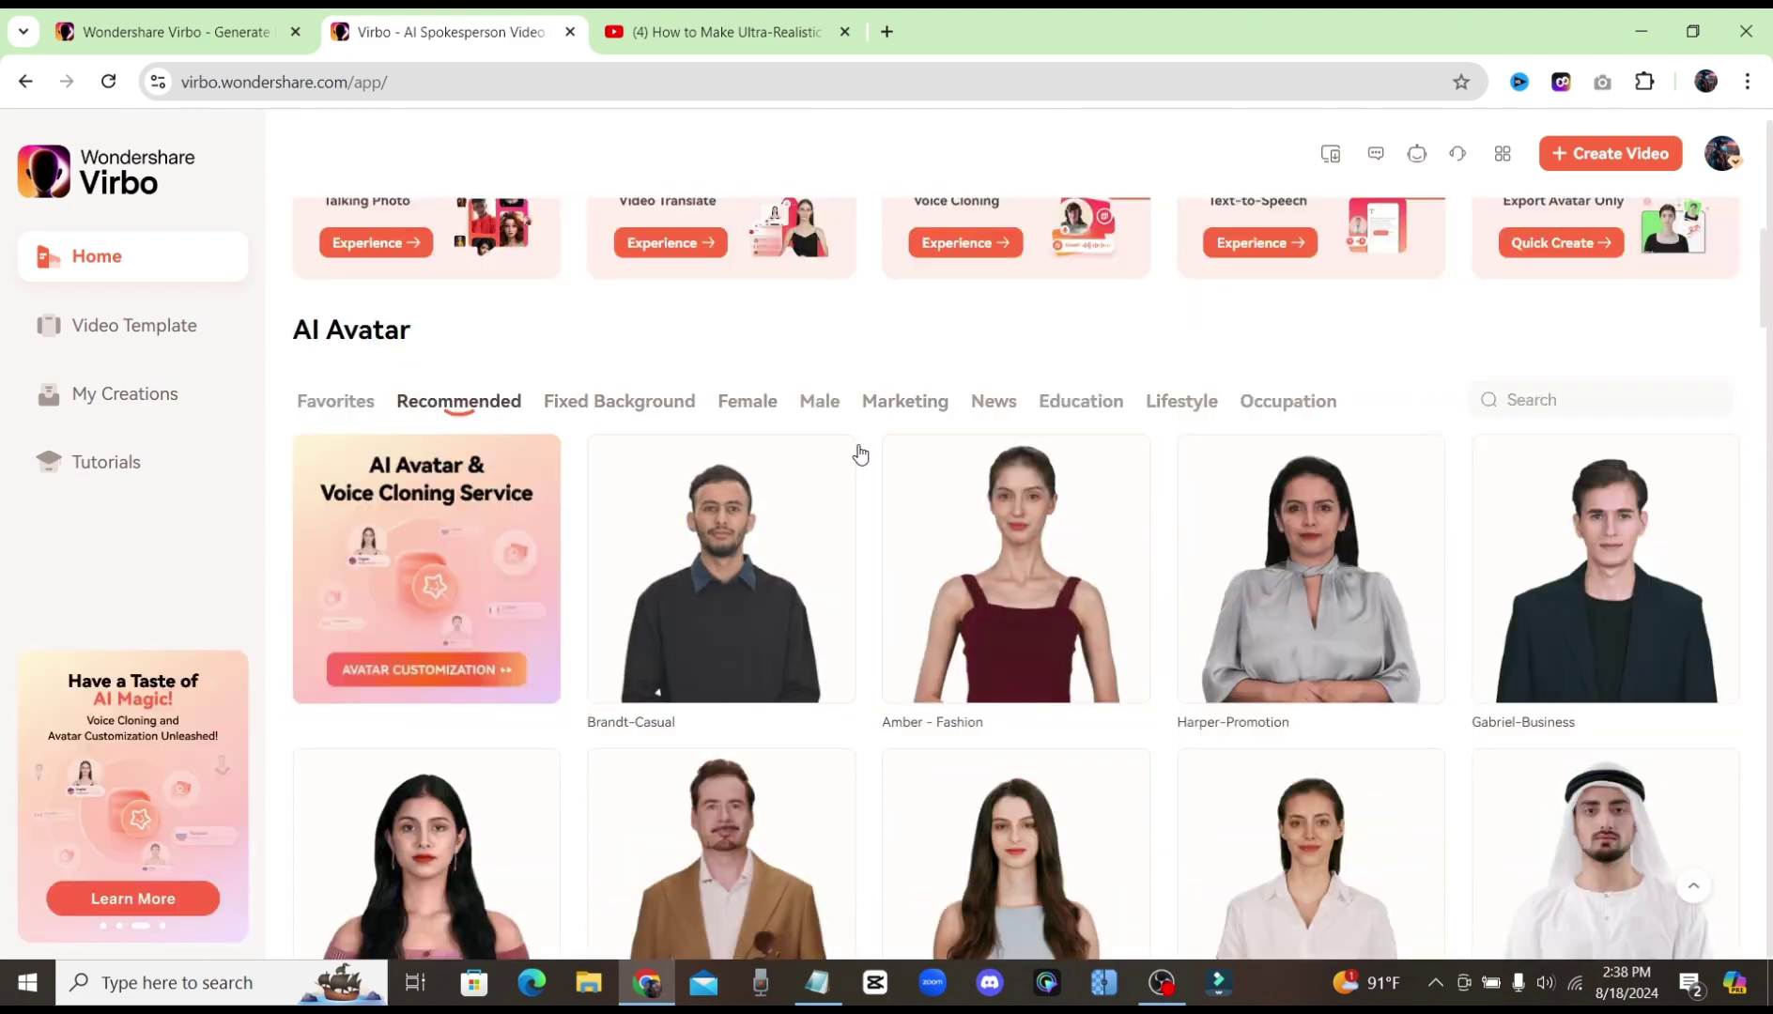
# View the Fixed Background and Occupation avatars, then start a new AI avatar video.
pyautogui.click(615, 404)
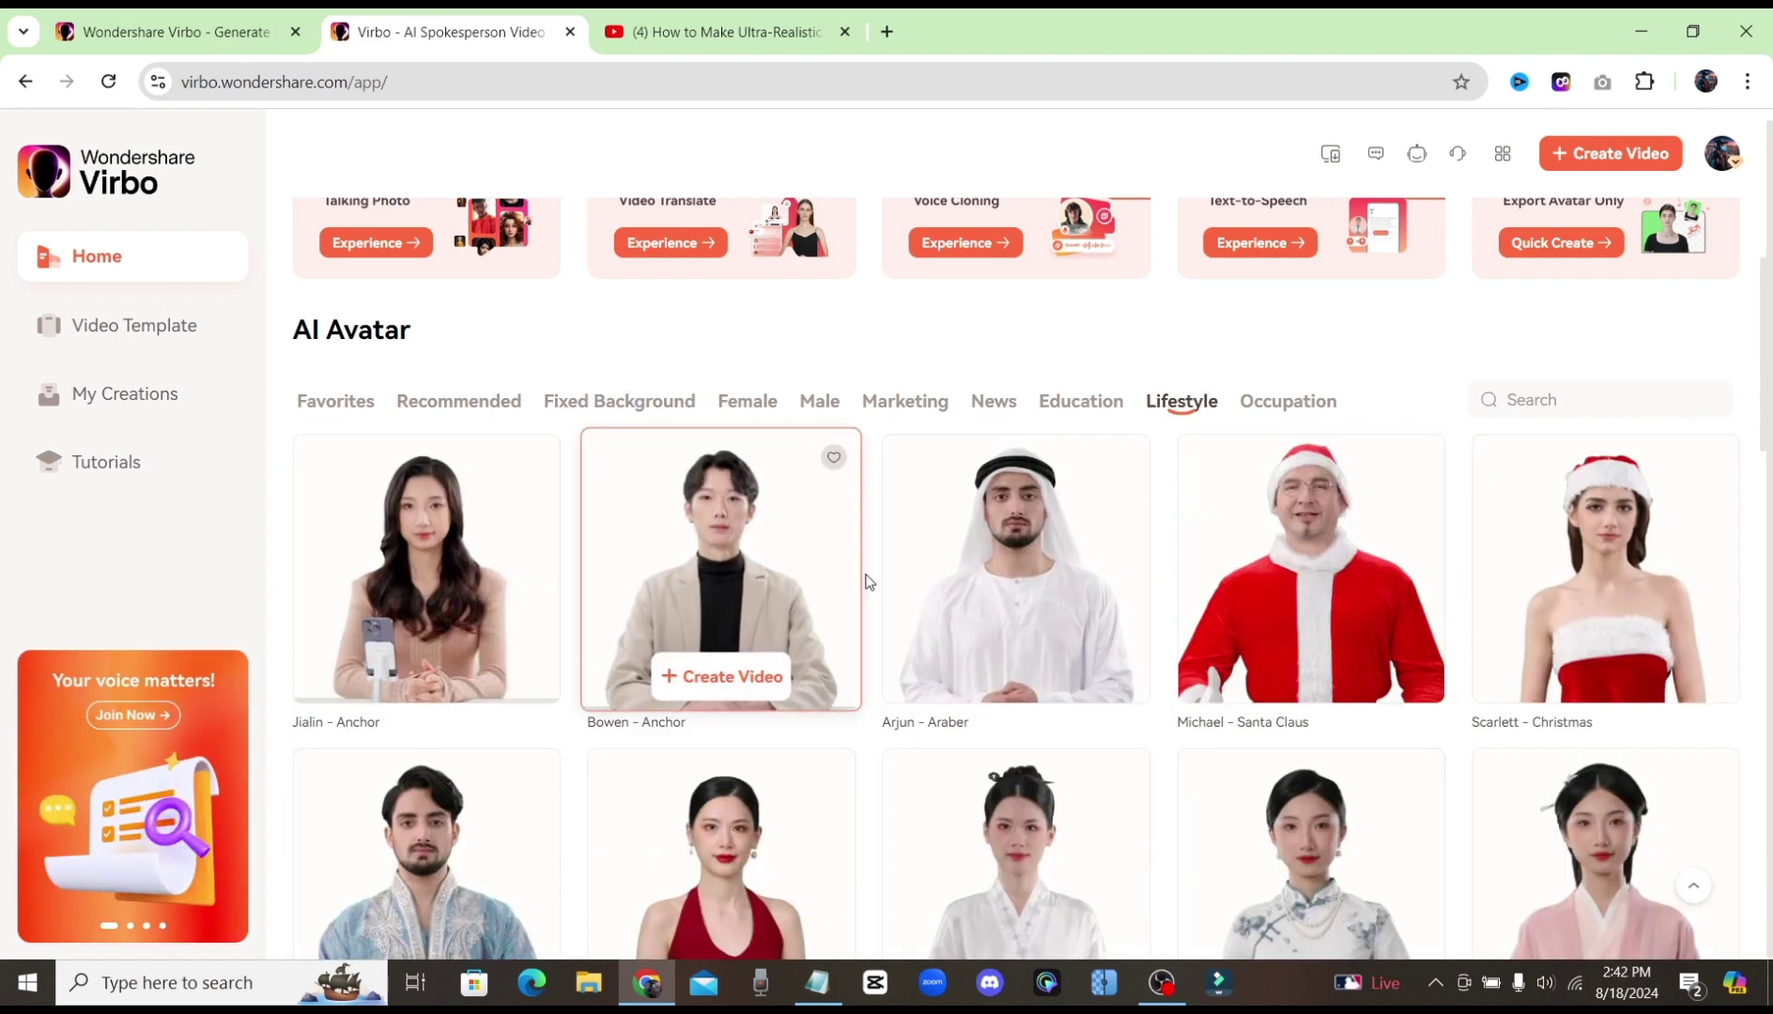
pyautogui.scroll(3, 930, 594)
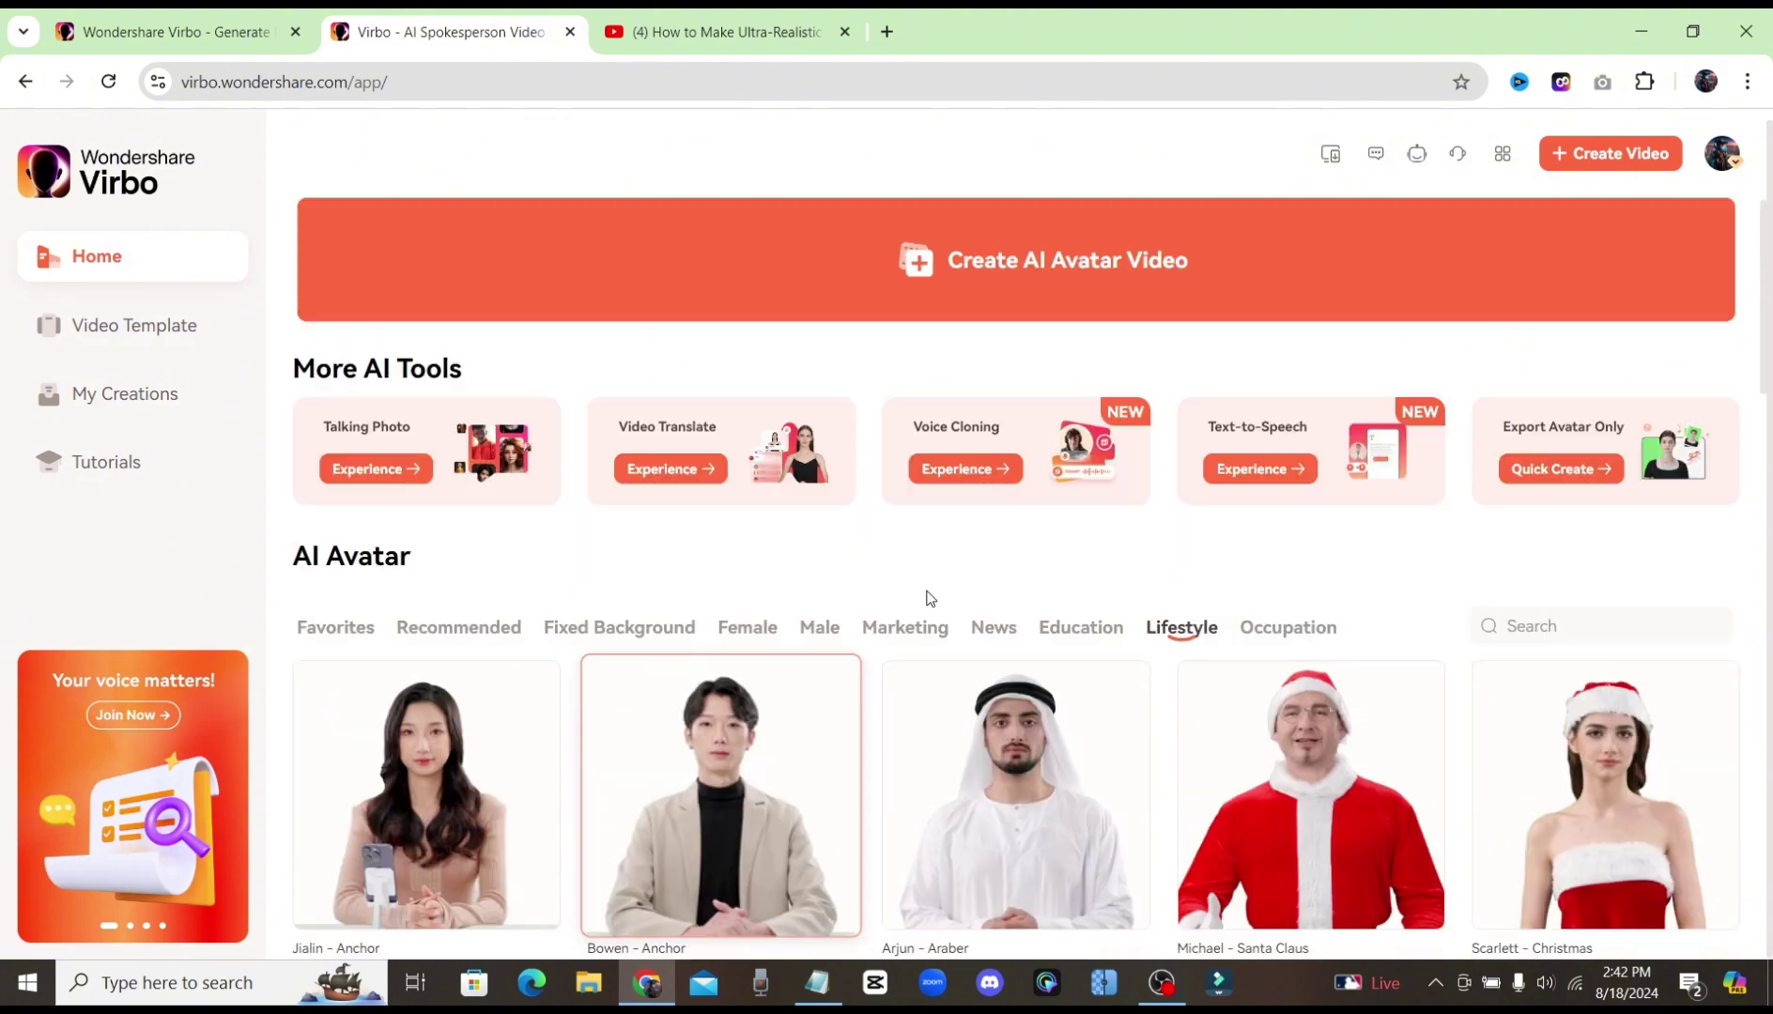
pyautogui.click(1287, 632)
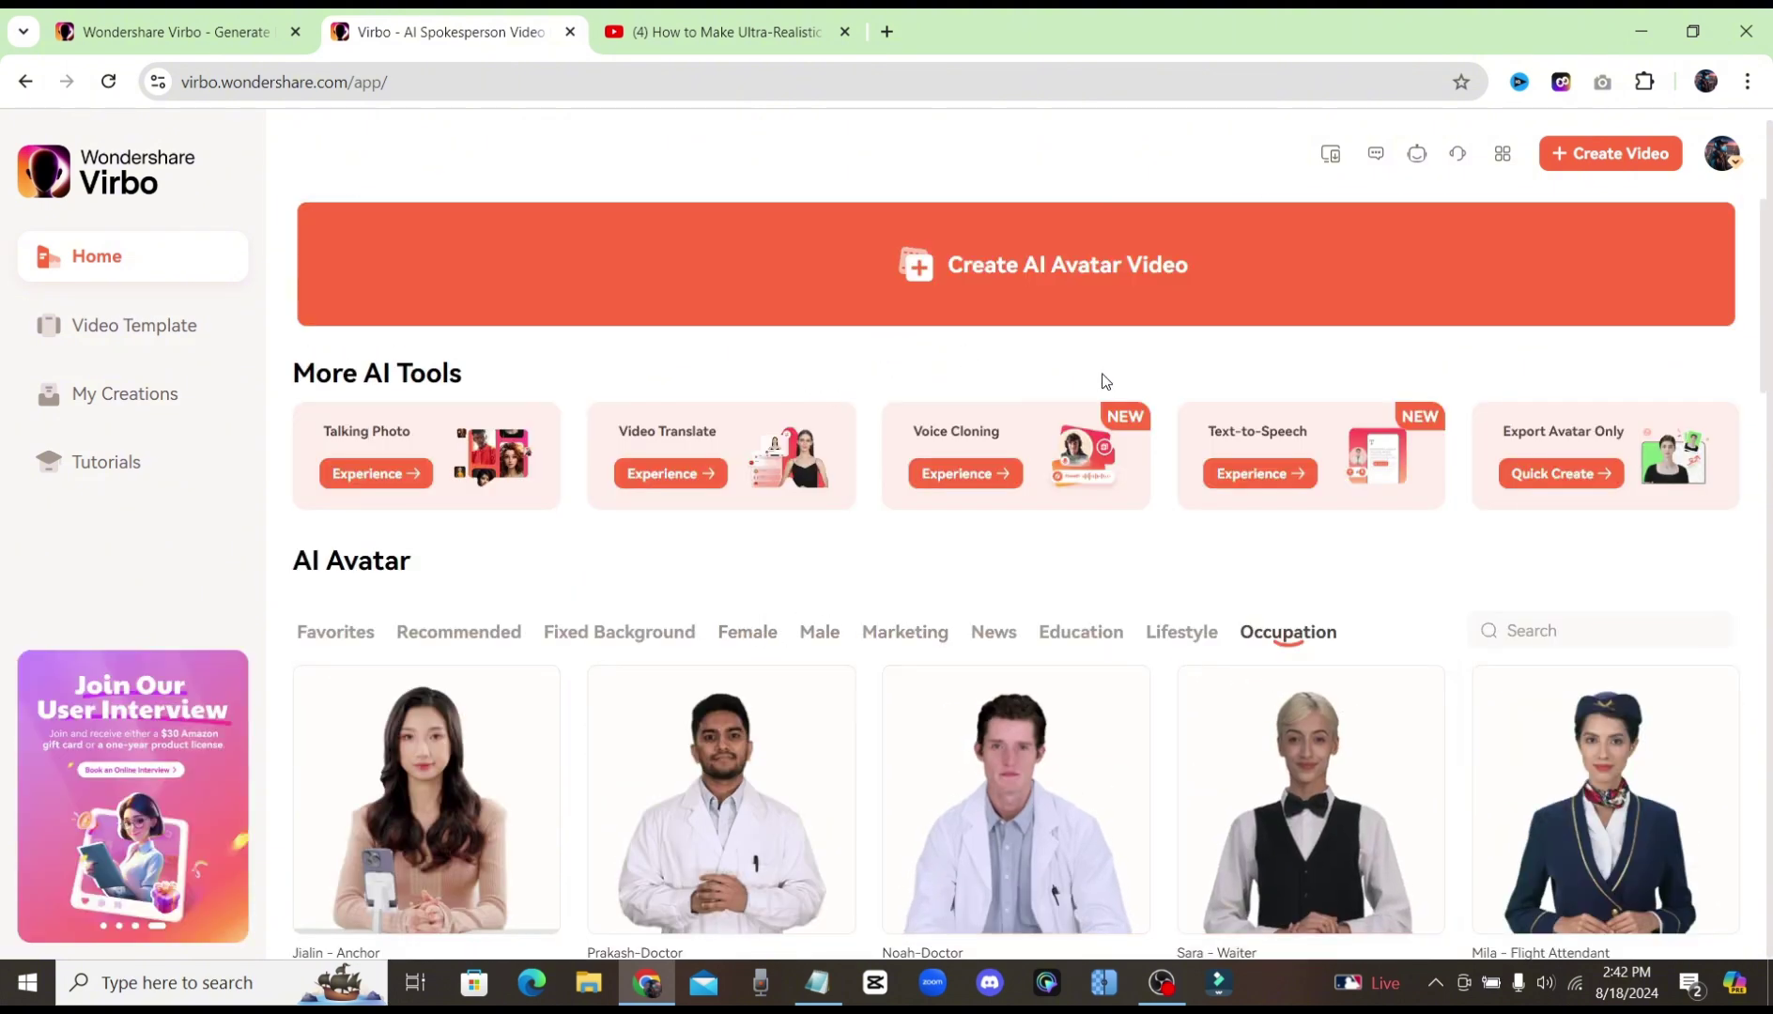
pyautogui.click(1119, 282)
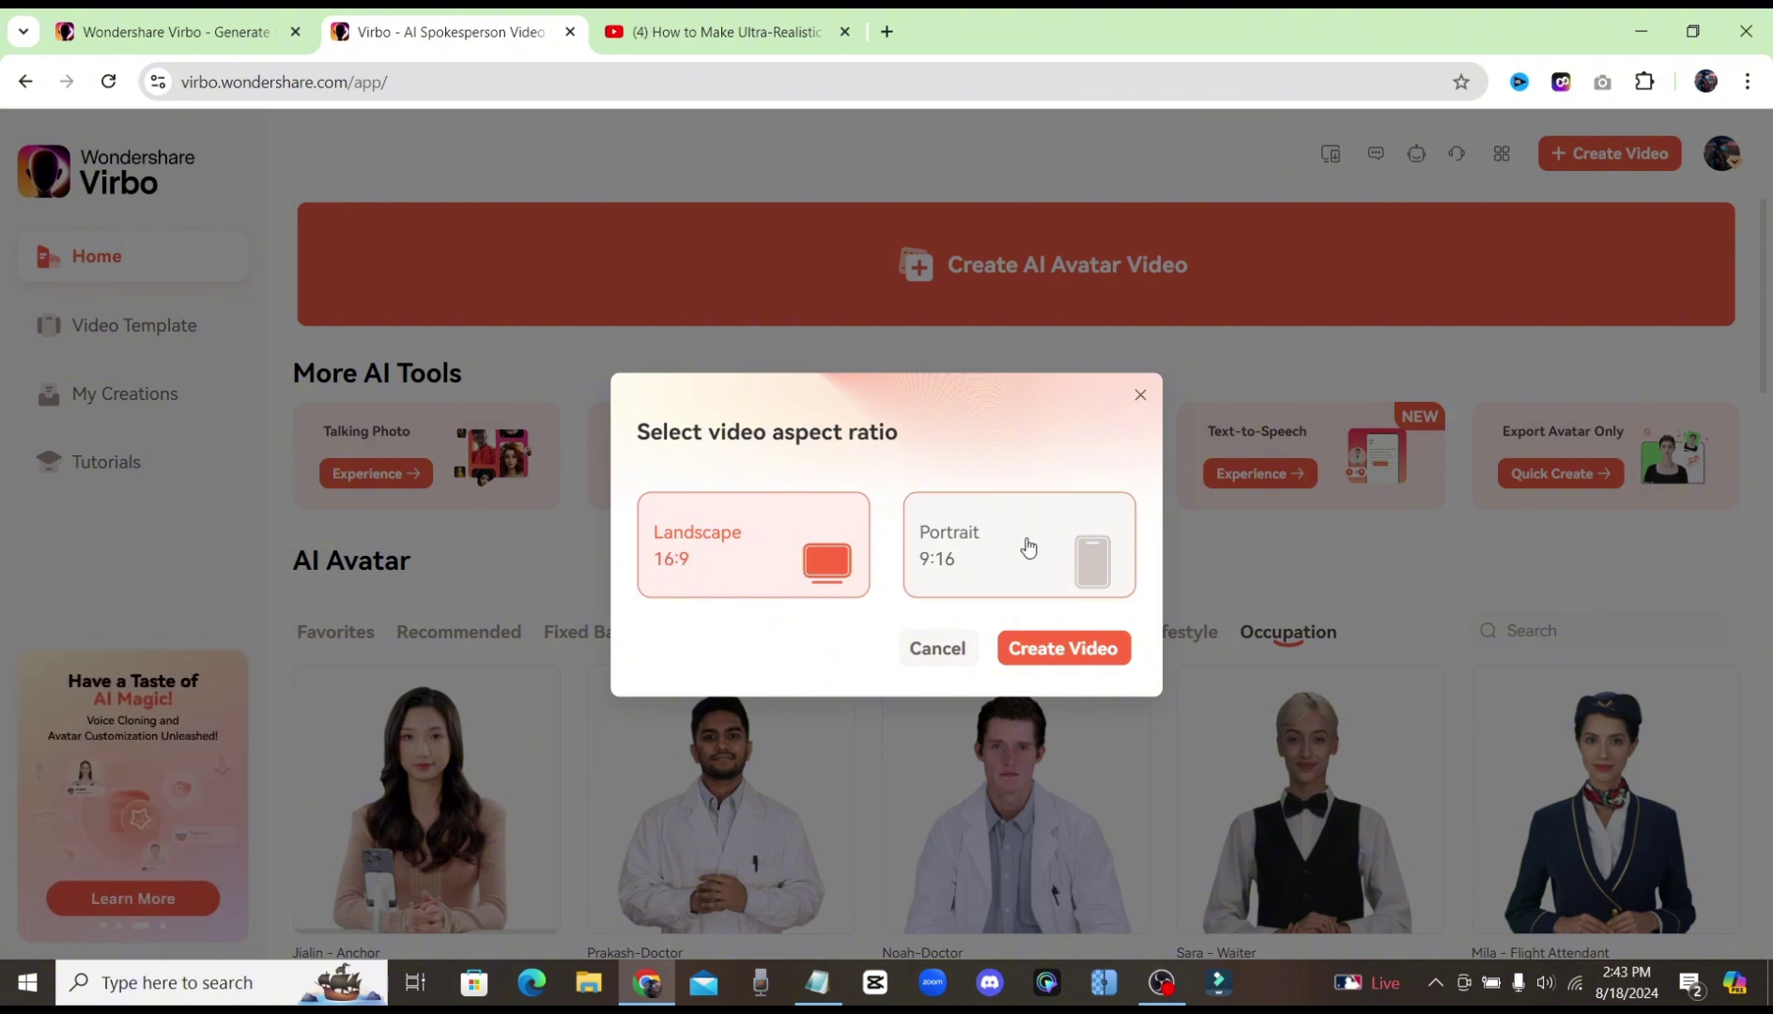
# Choose Landscape 16:9 instead of Portrait 9:16 and create the video project.
pyautogui.click(984, 556)
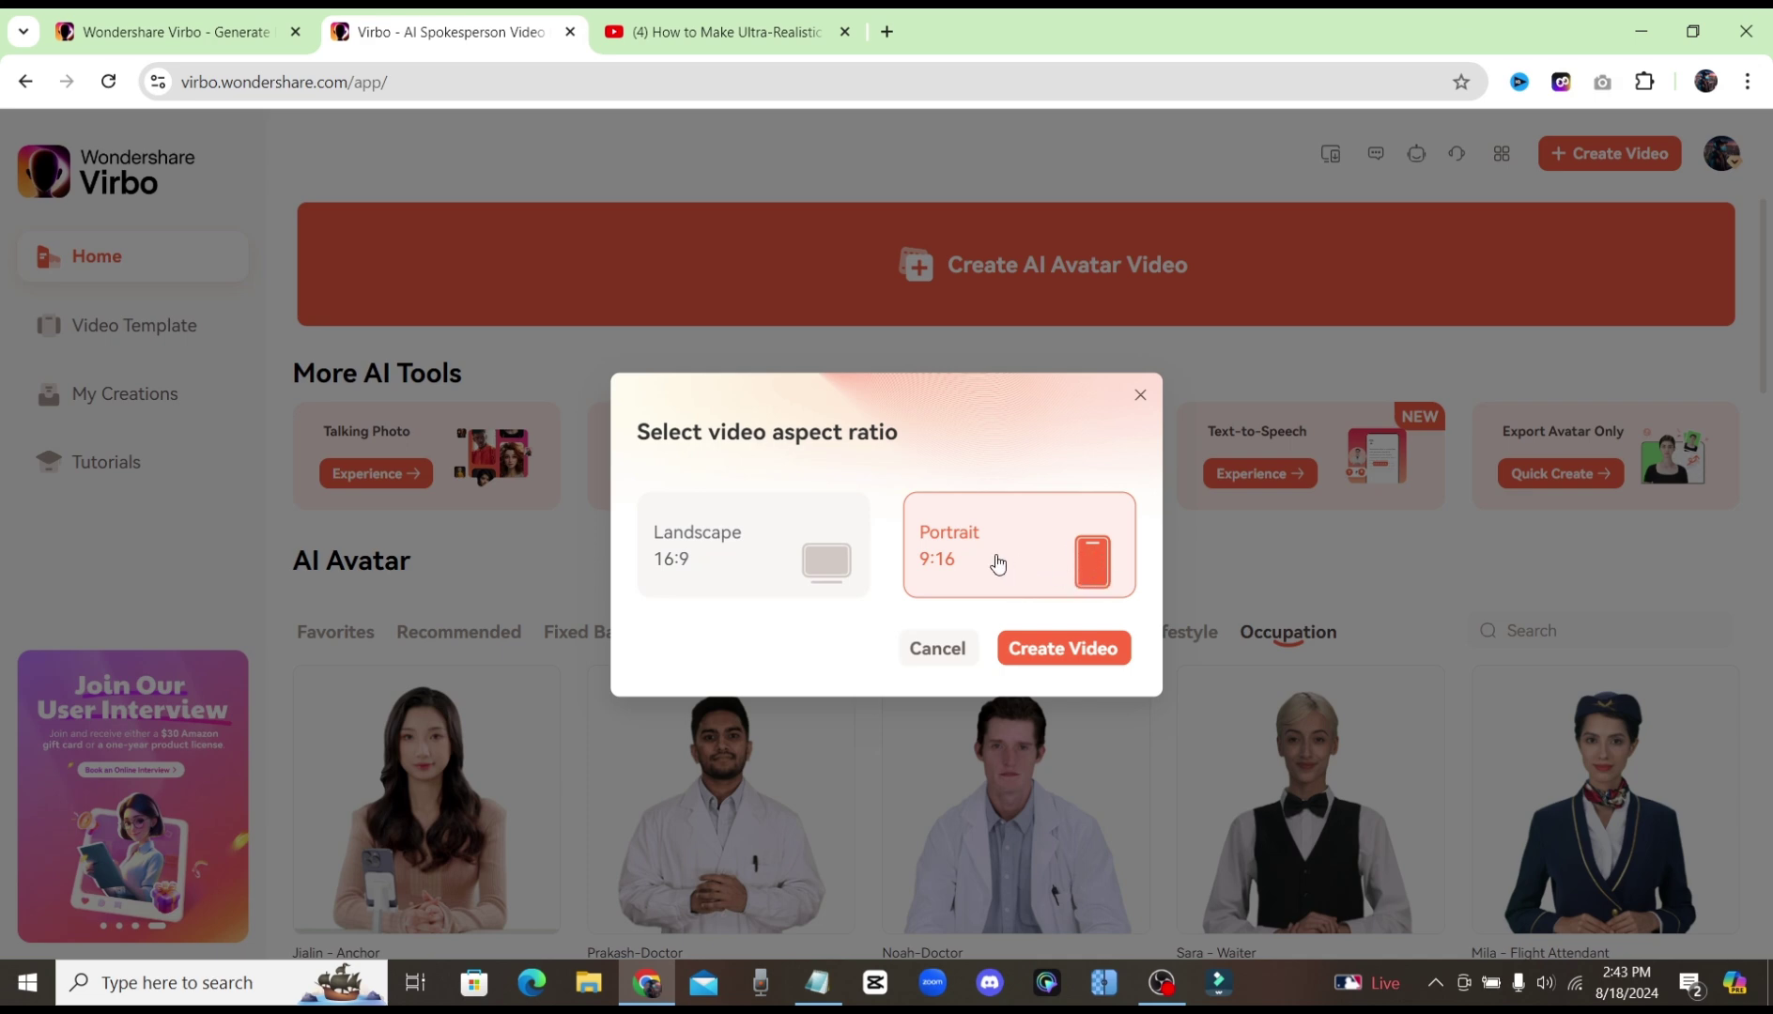
pyautogui.click(790, 555)
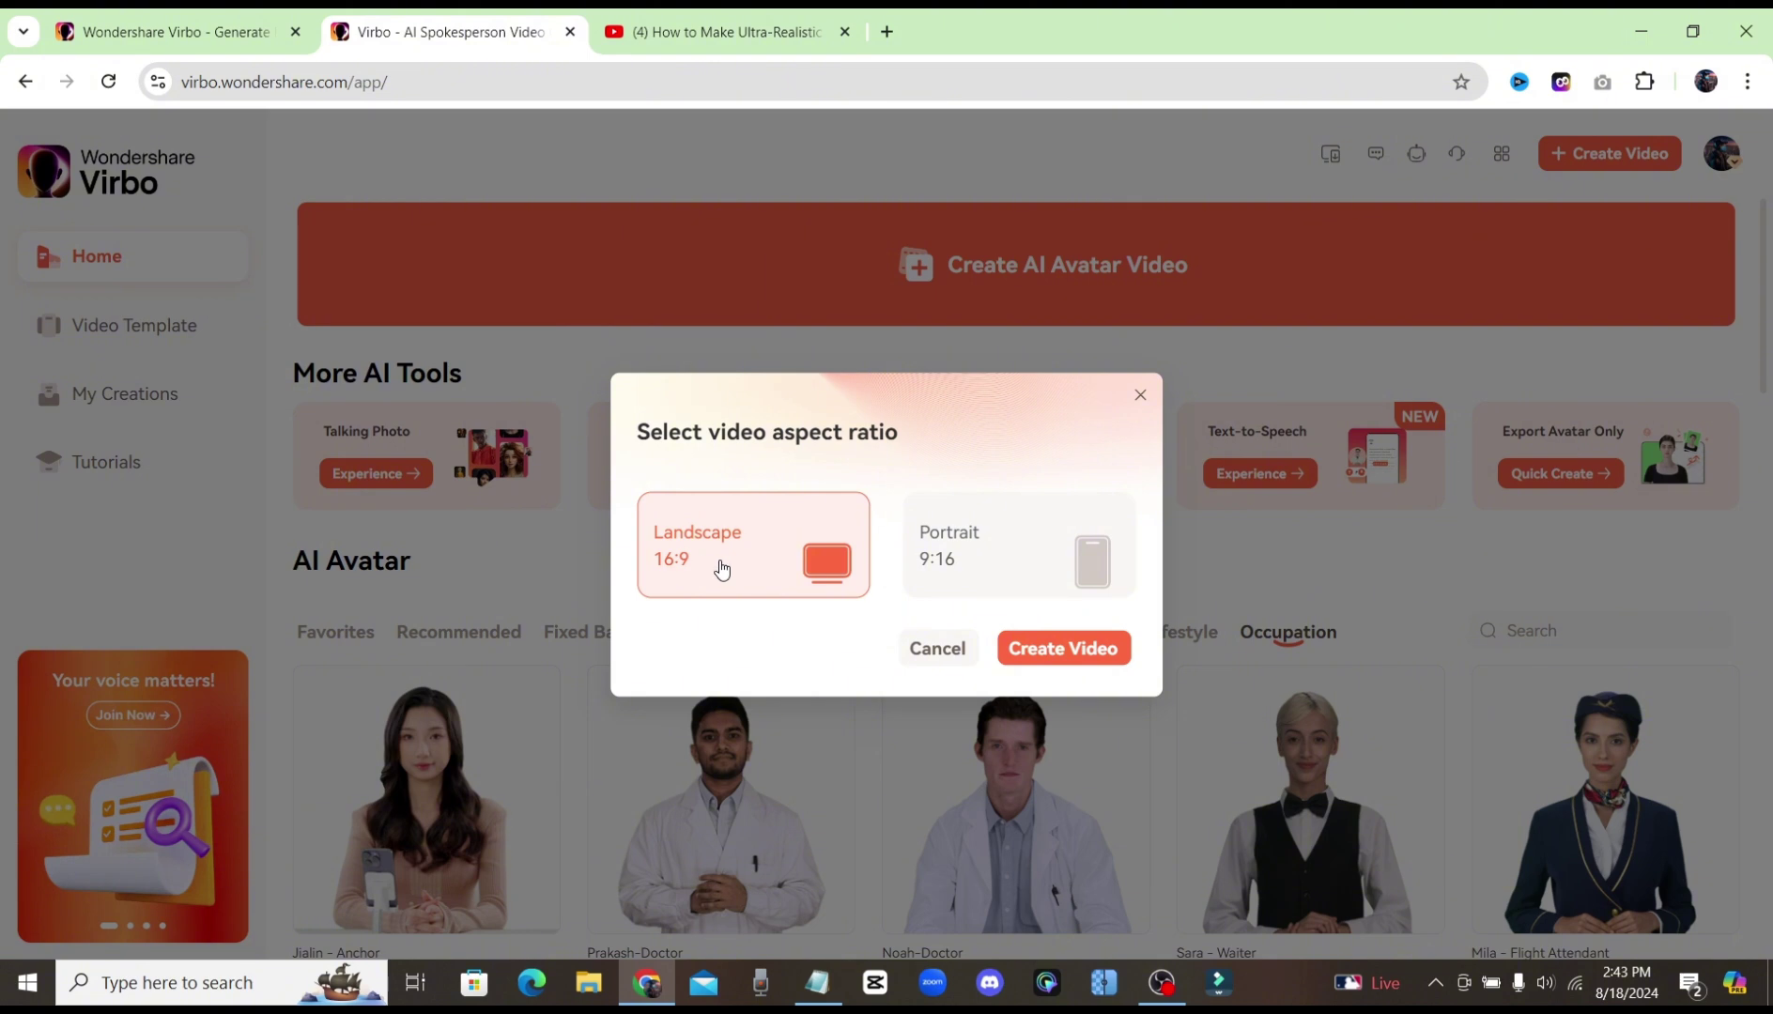
pyautogui.click(1090, 650)
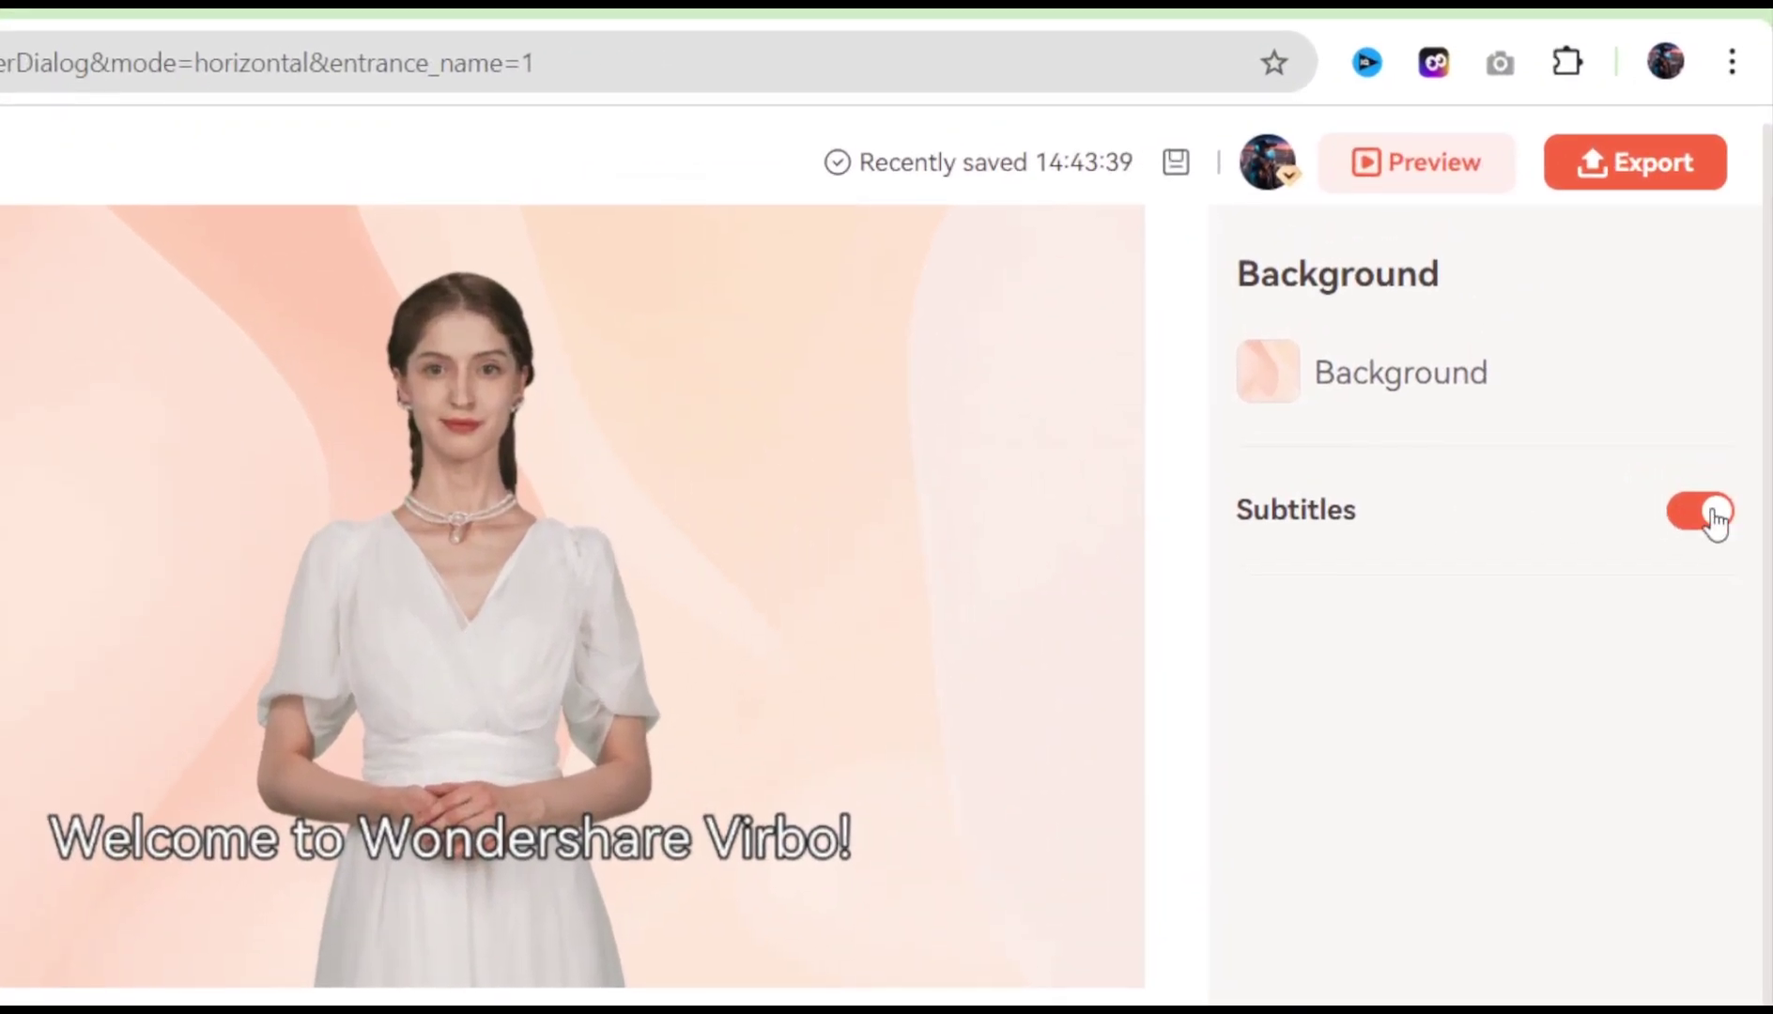
# Switch subtitles off and swap the presenter for the Yaowen - Finance avatar.
pyautogui.click(1711, 515)
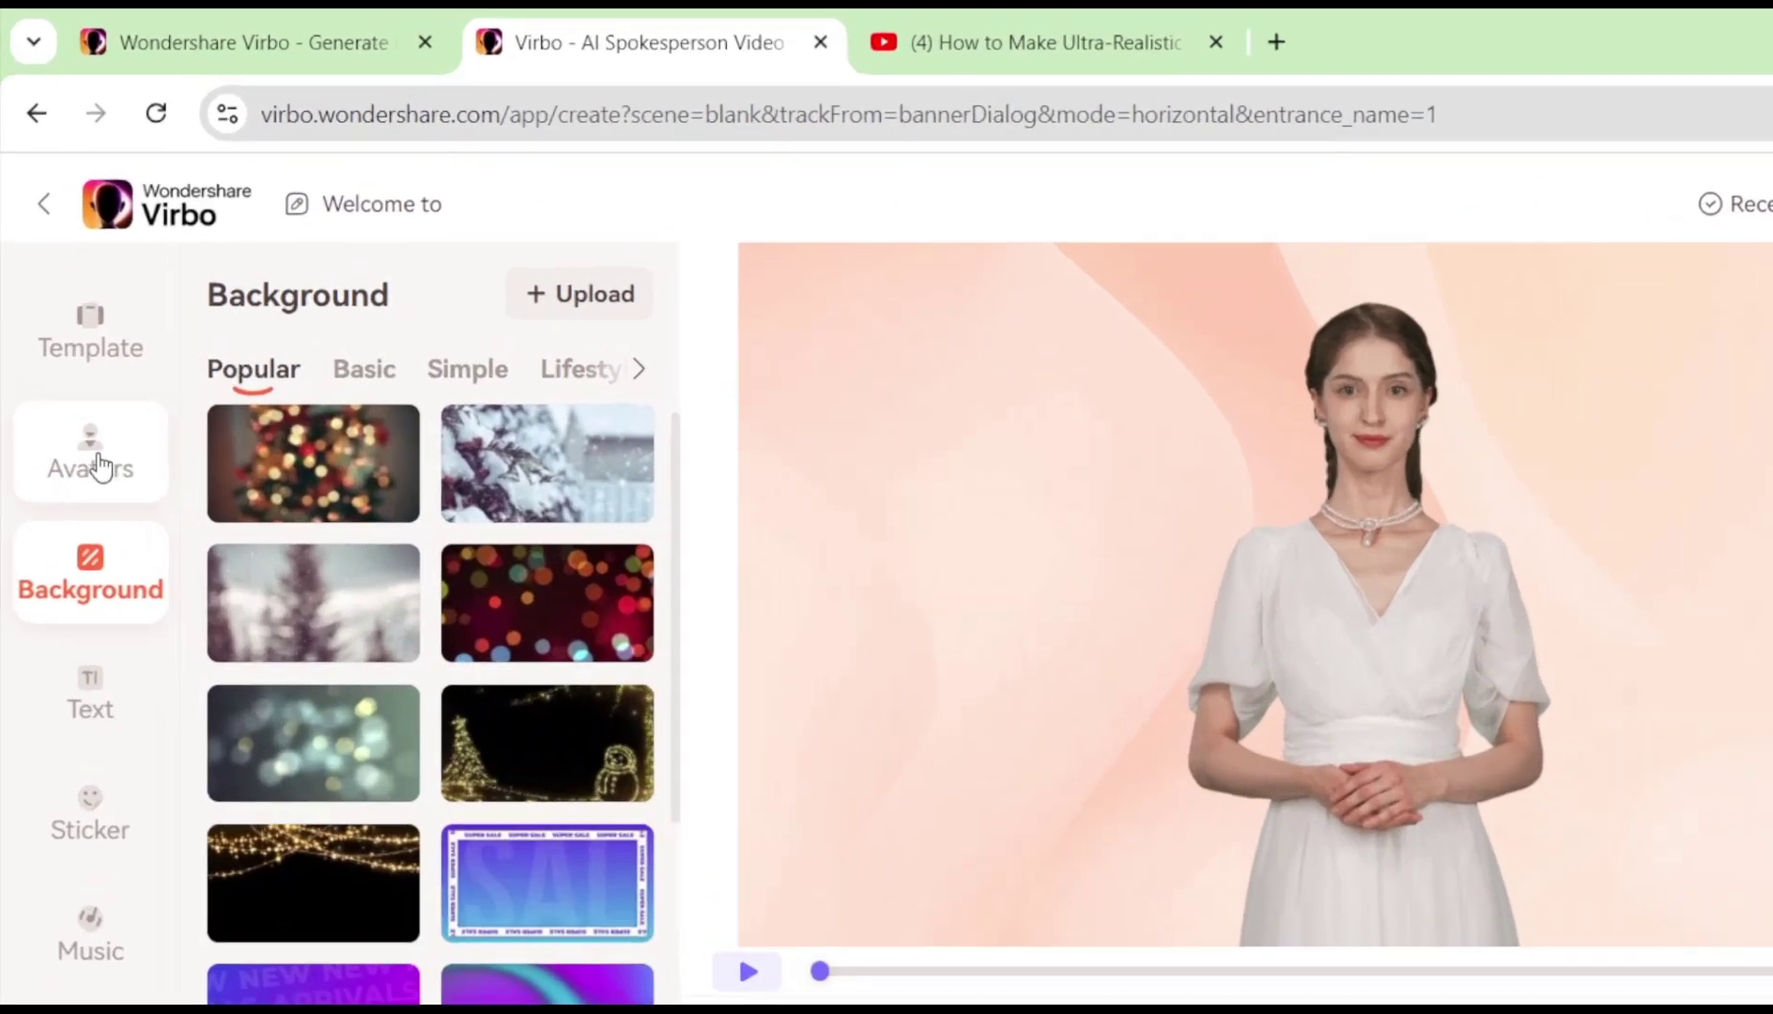
pyautogui.click(101, 465)
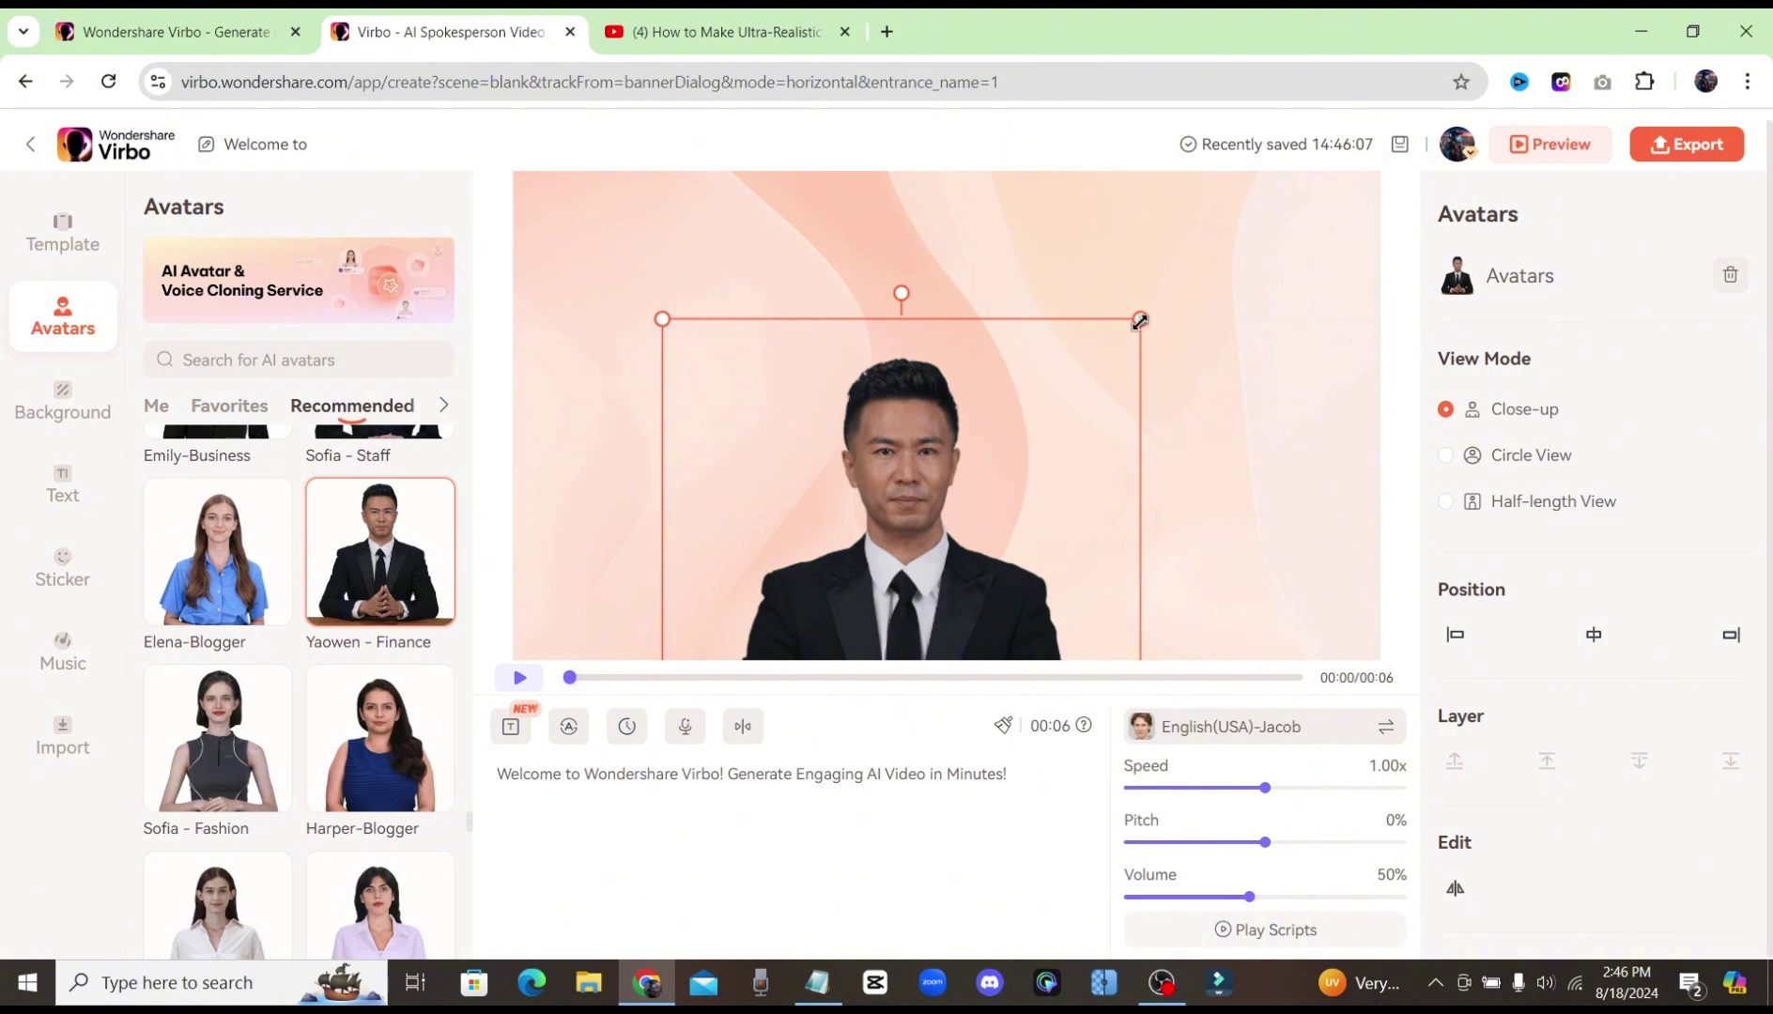
# Resize the Yaowen avatar and drag him to sit centred at the desk.
pyautogui.moveTo(1138, 323); pyautogui.dragTo(1115, 351)
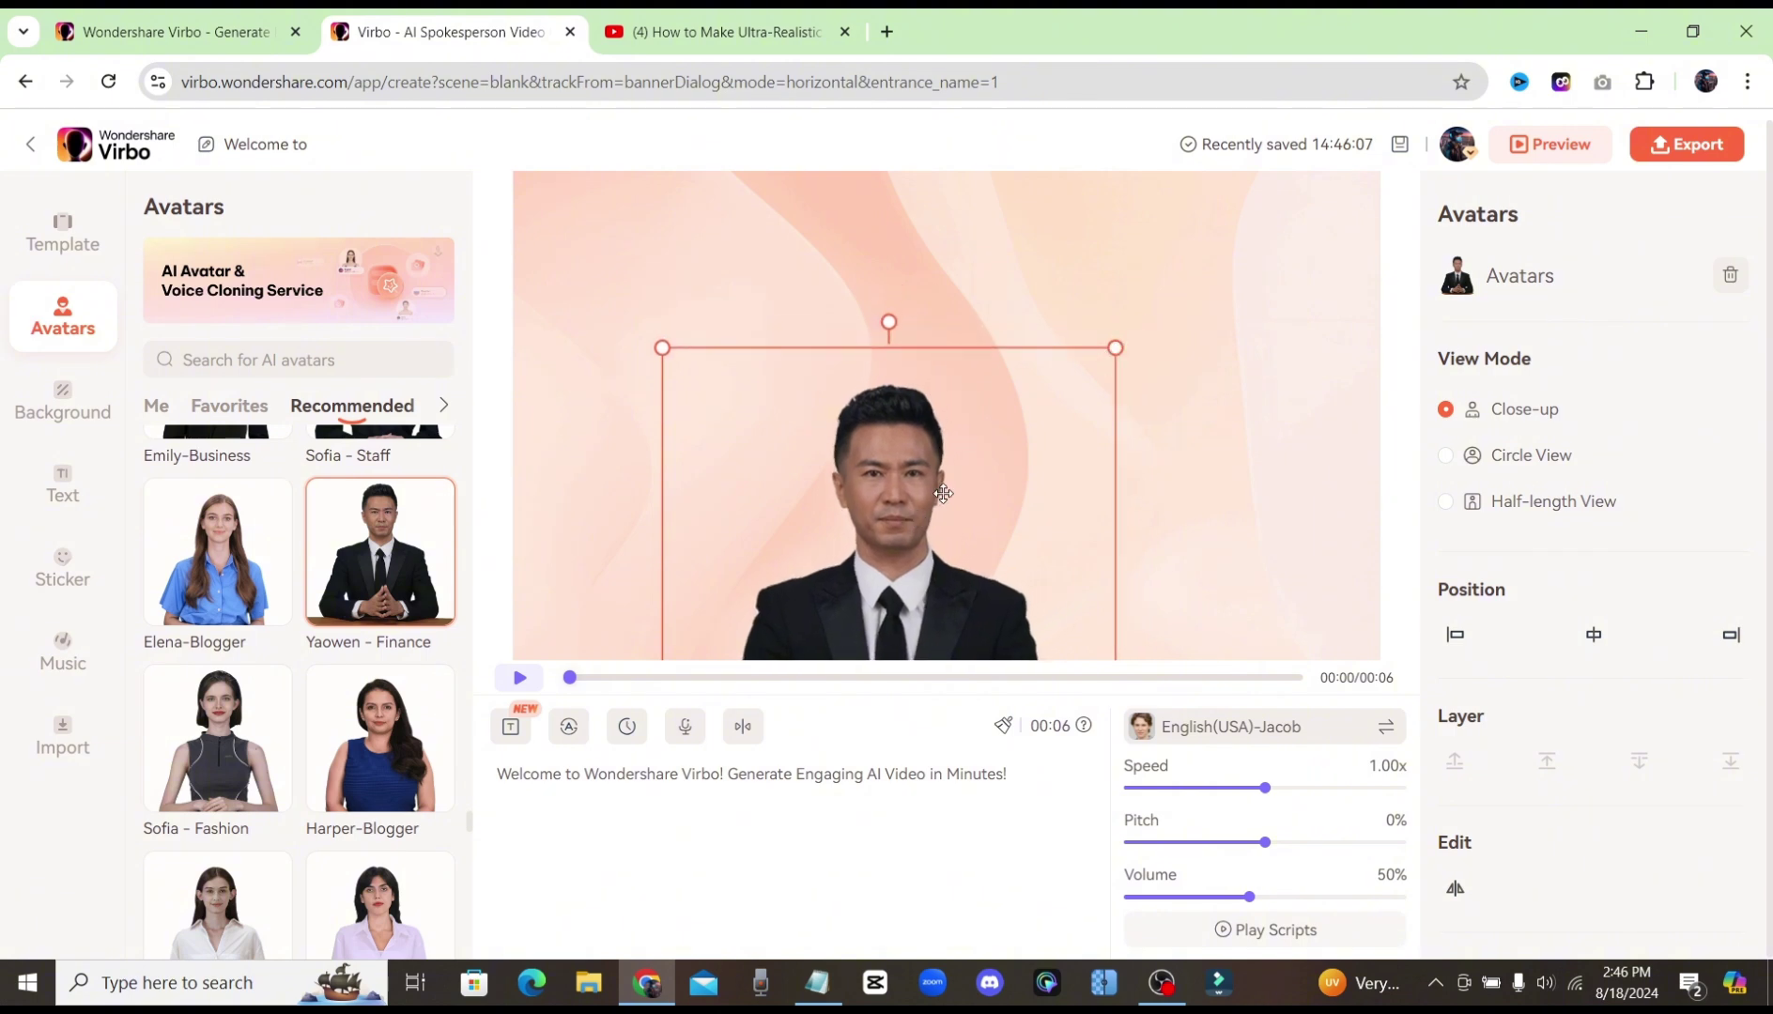
pyautogui.moveTo(943, 494); pyautogui.dragTo(969, 322)
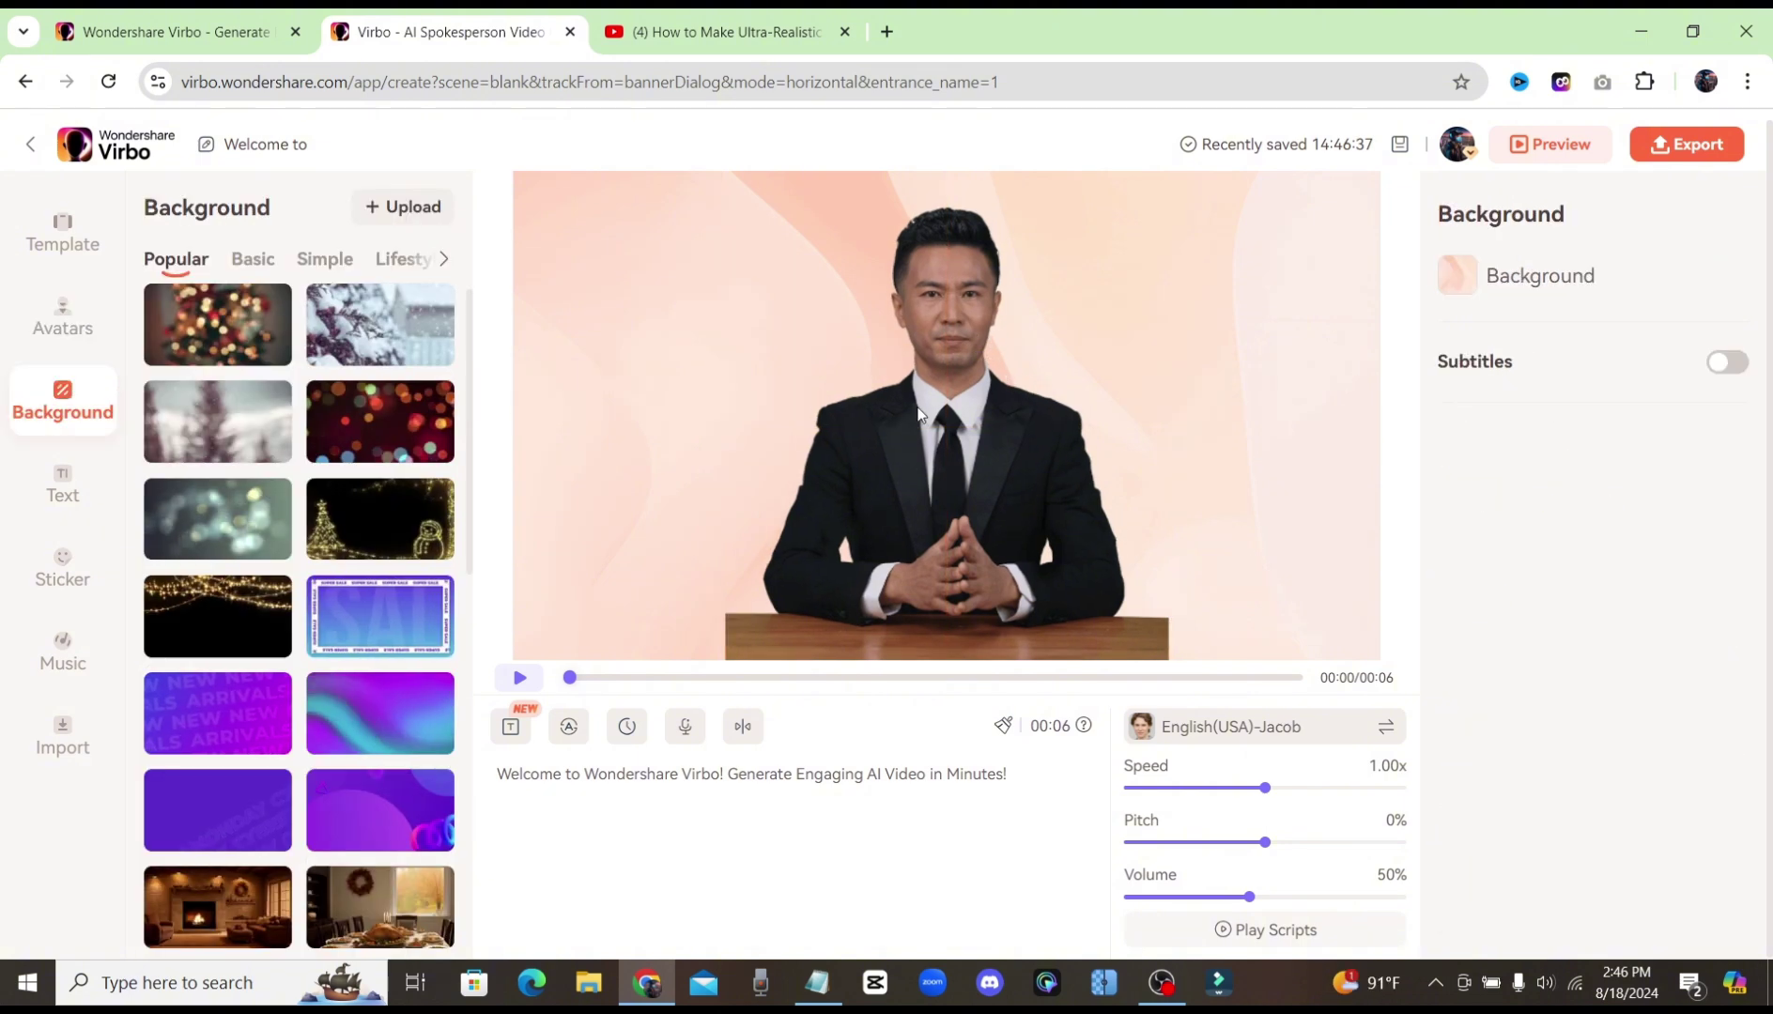
pyautogui.click(974, 411)
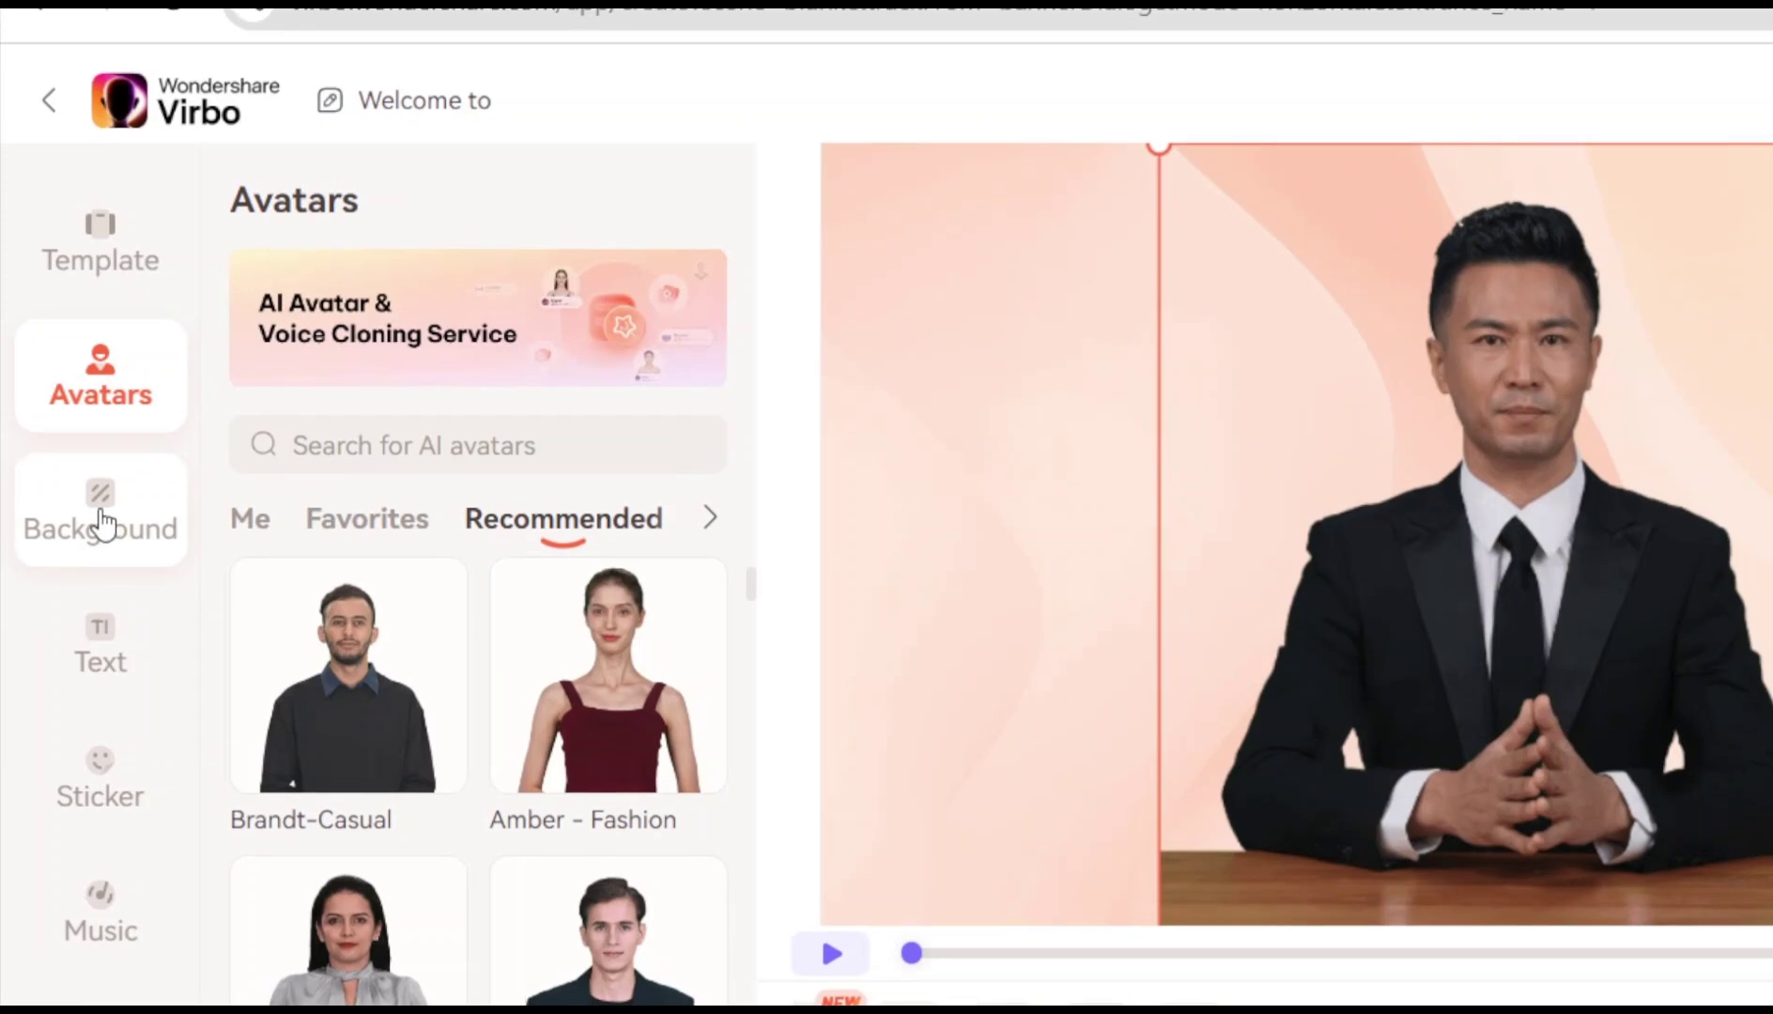
# Try the green screen background, then apply the bright Lifestyle living-room scene.
pyautogui.click(96, 512)
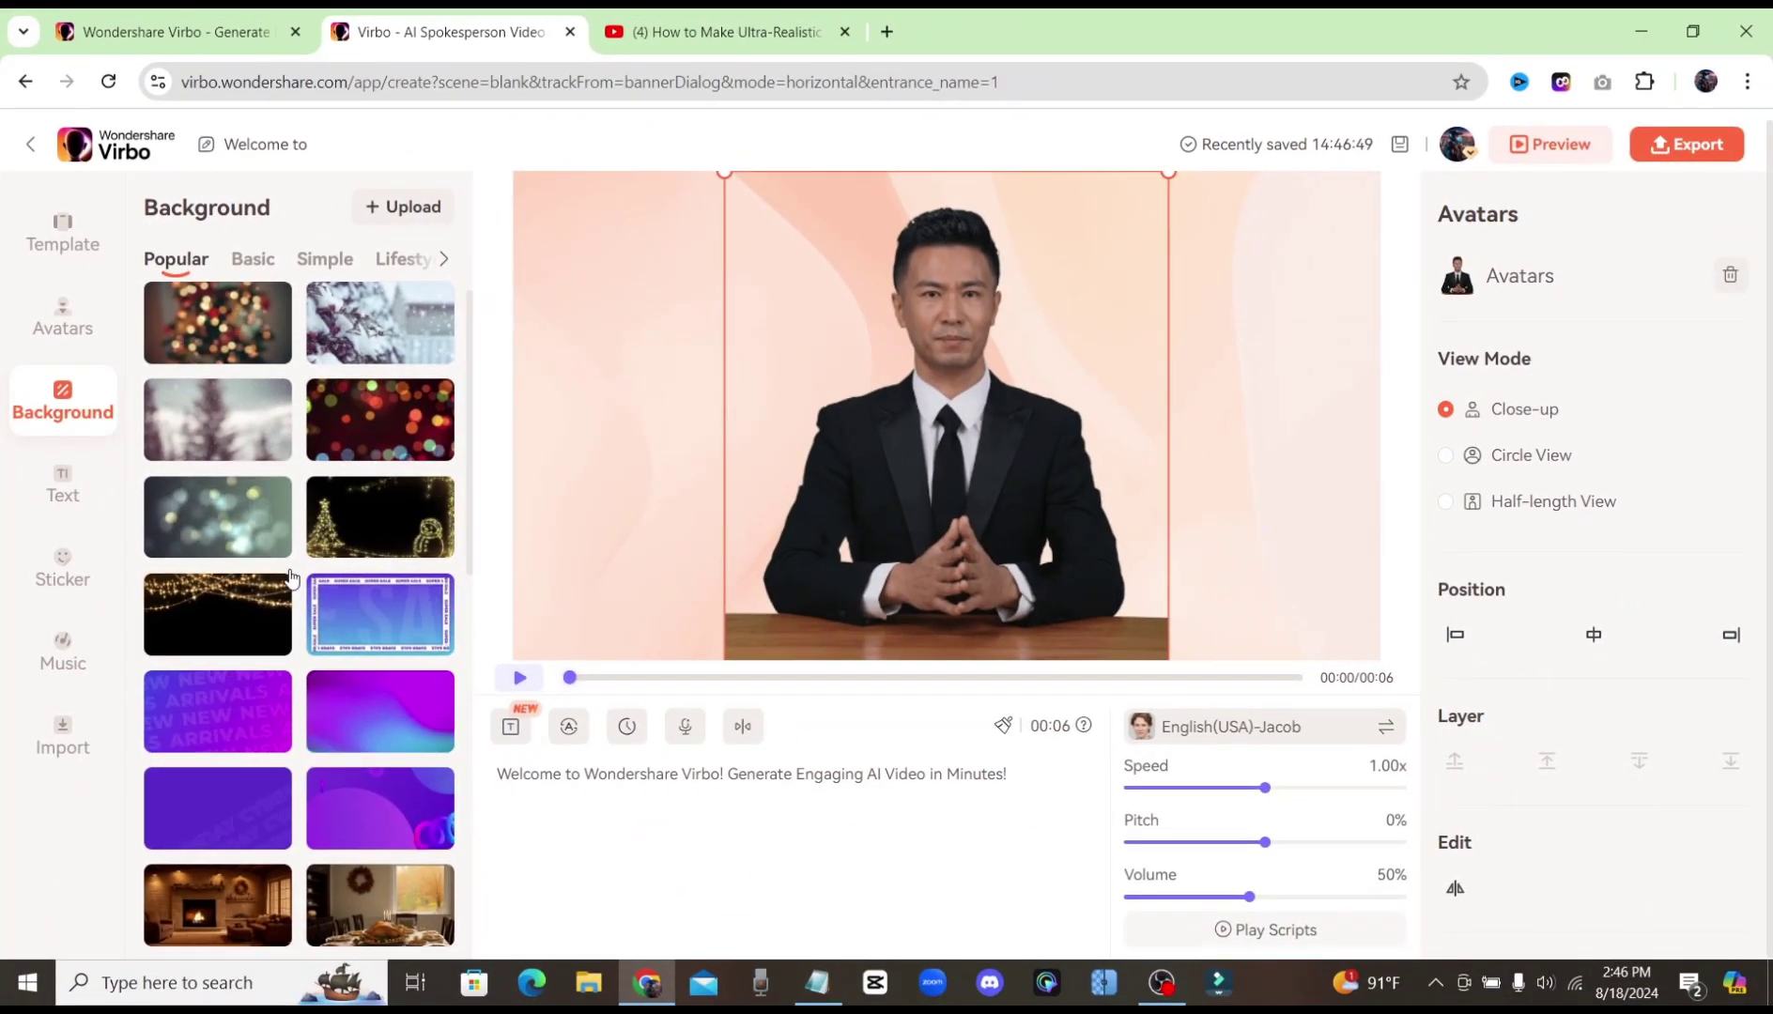
pyautogui.scroll(-3, 273, 620)
pyautogui.click(214, 479)
pyautogui.click(256, 263)
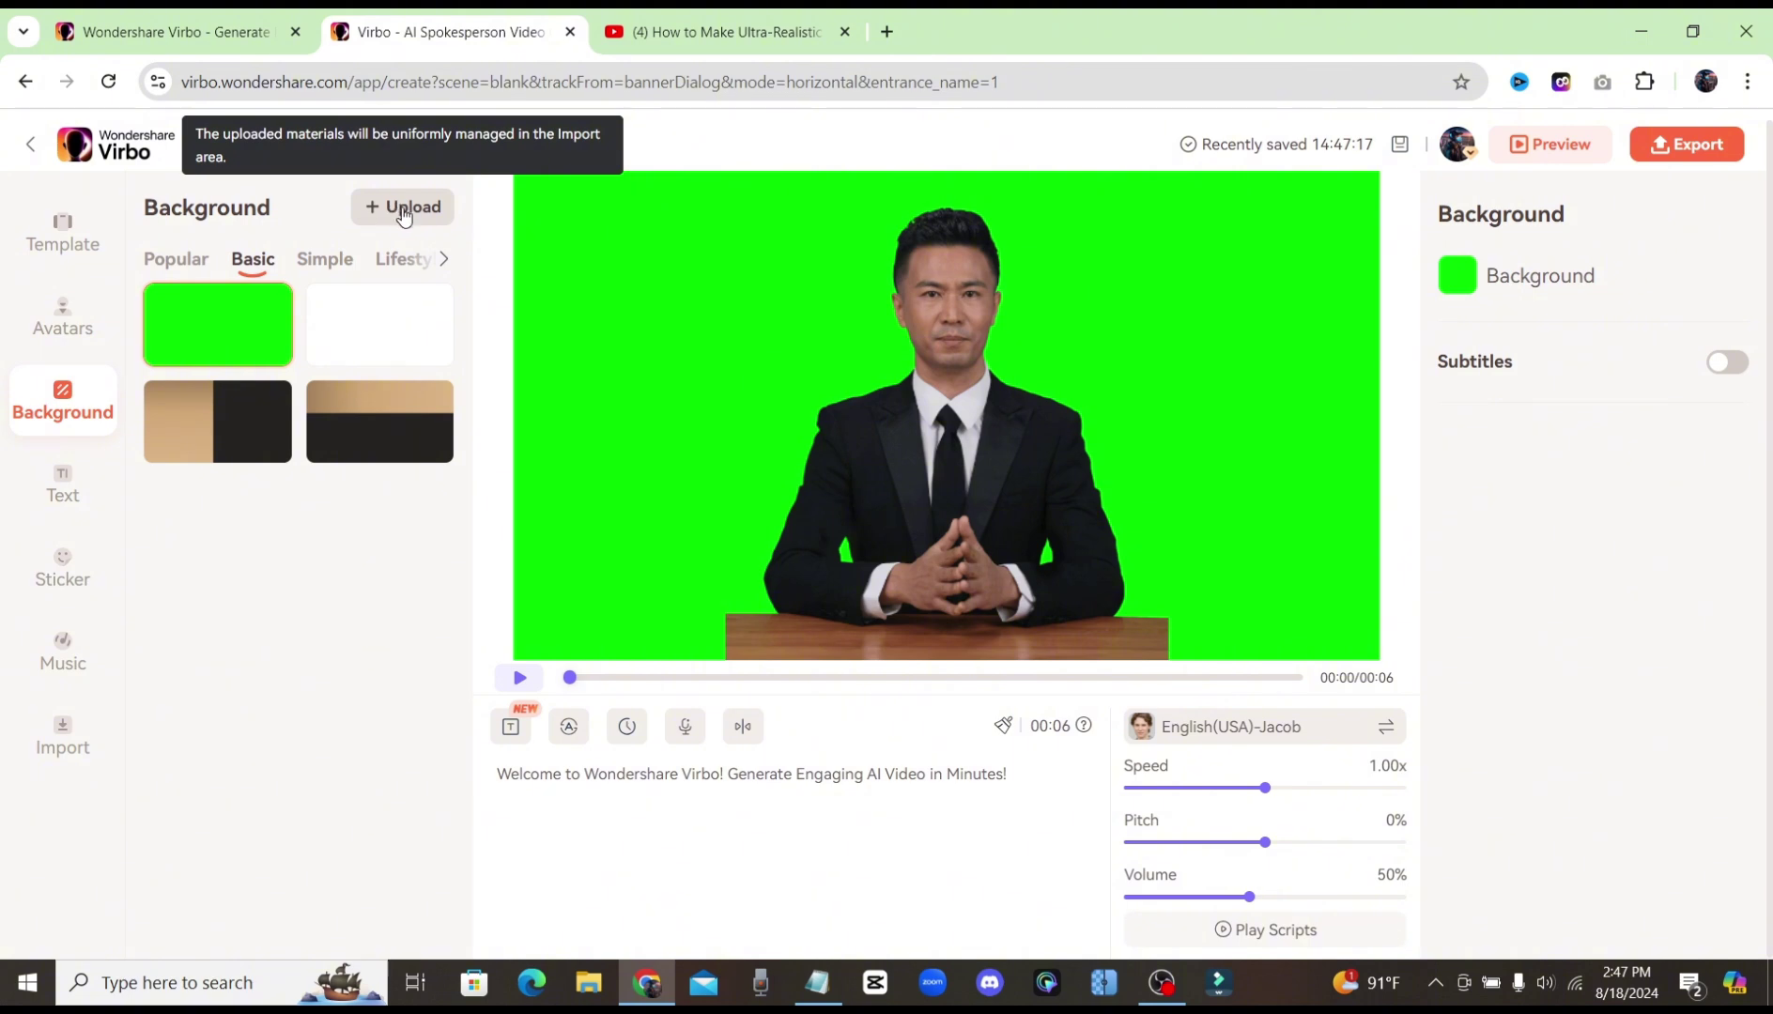
pyautogui.click(316, 256)
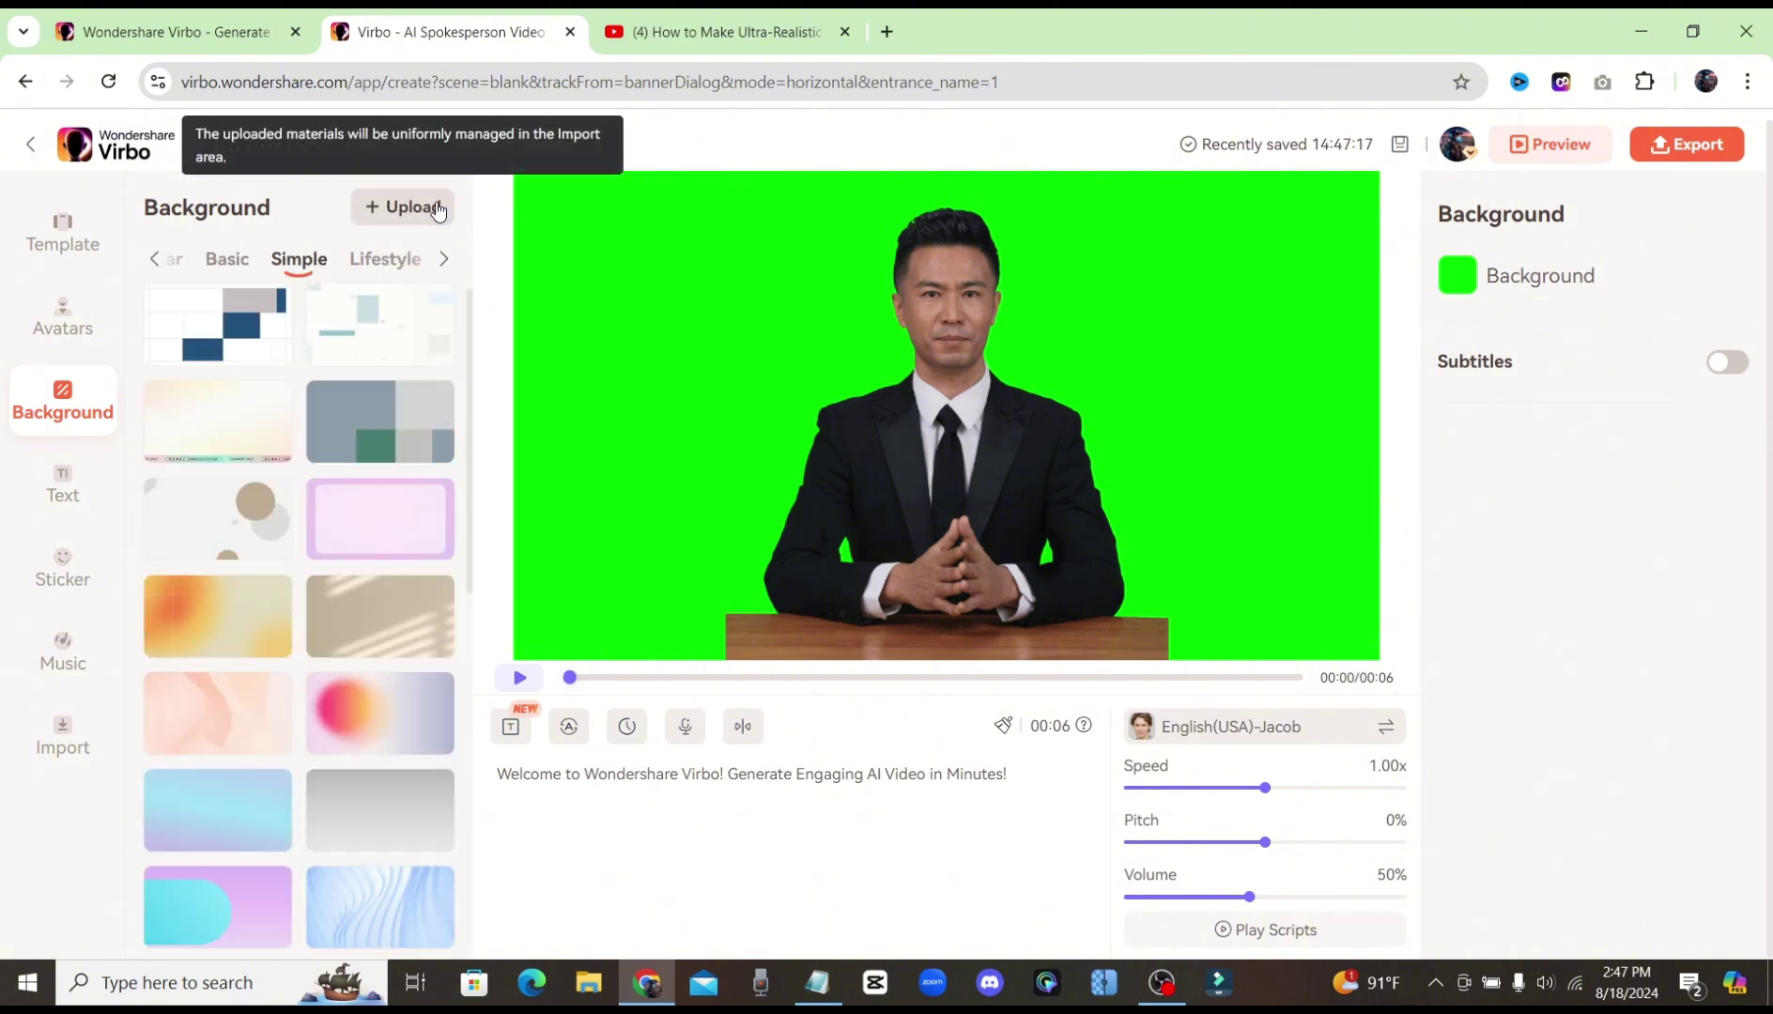
pyautogui.click(380, 263)
pyautogui.scroll(-2, 380, 470)
pyautogui.click(380, 671)
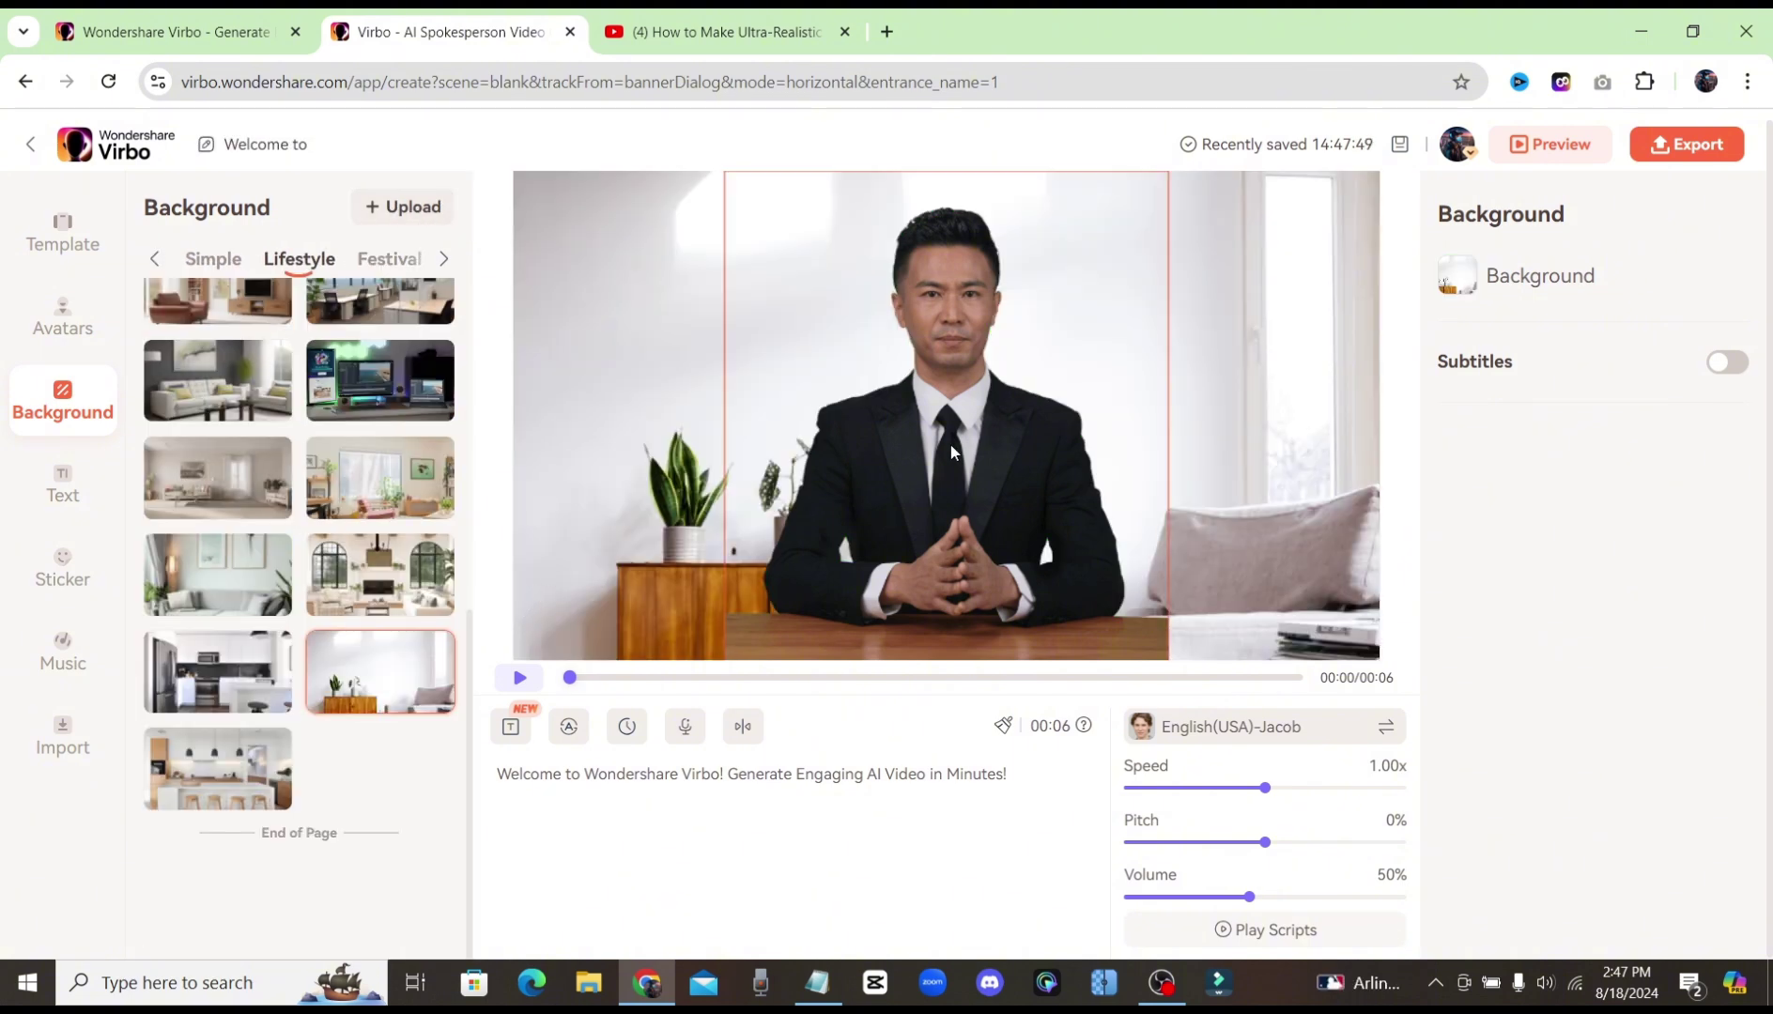
# Glance through the stickers and background music libraries, then return to backgrounds.
pyautogui.click(61, 575)
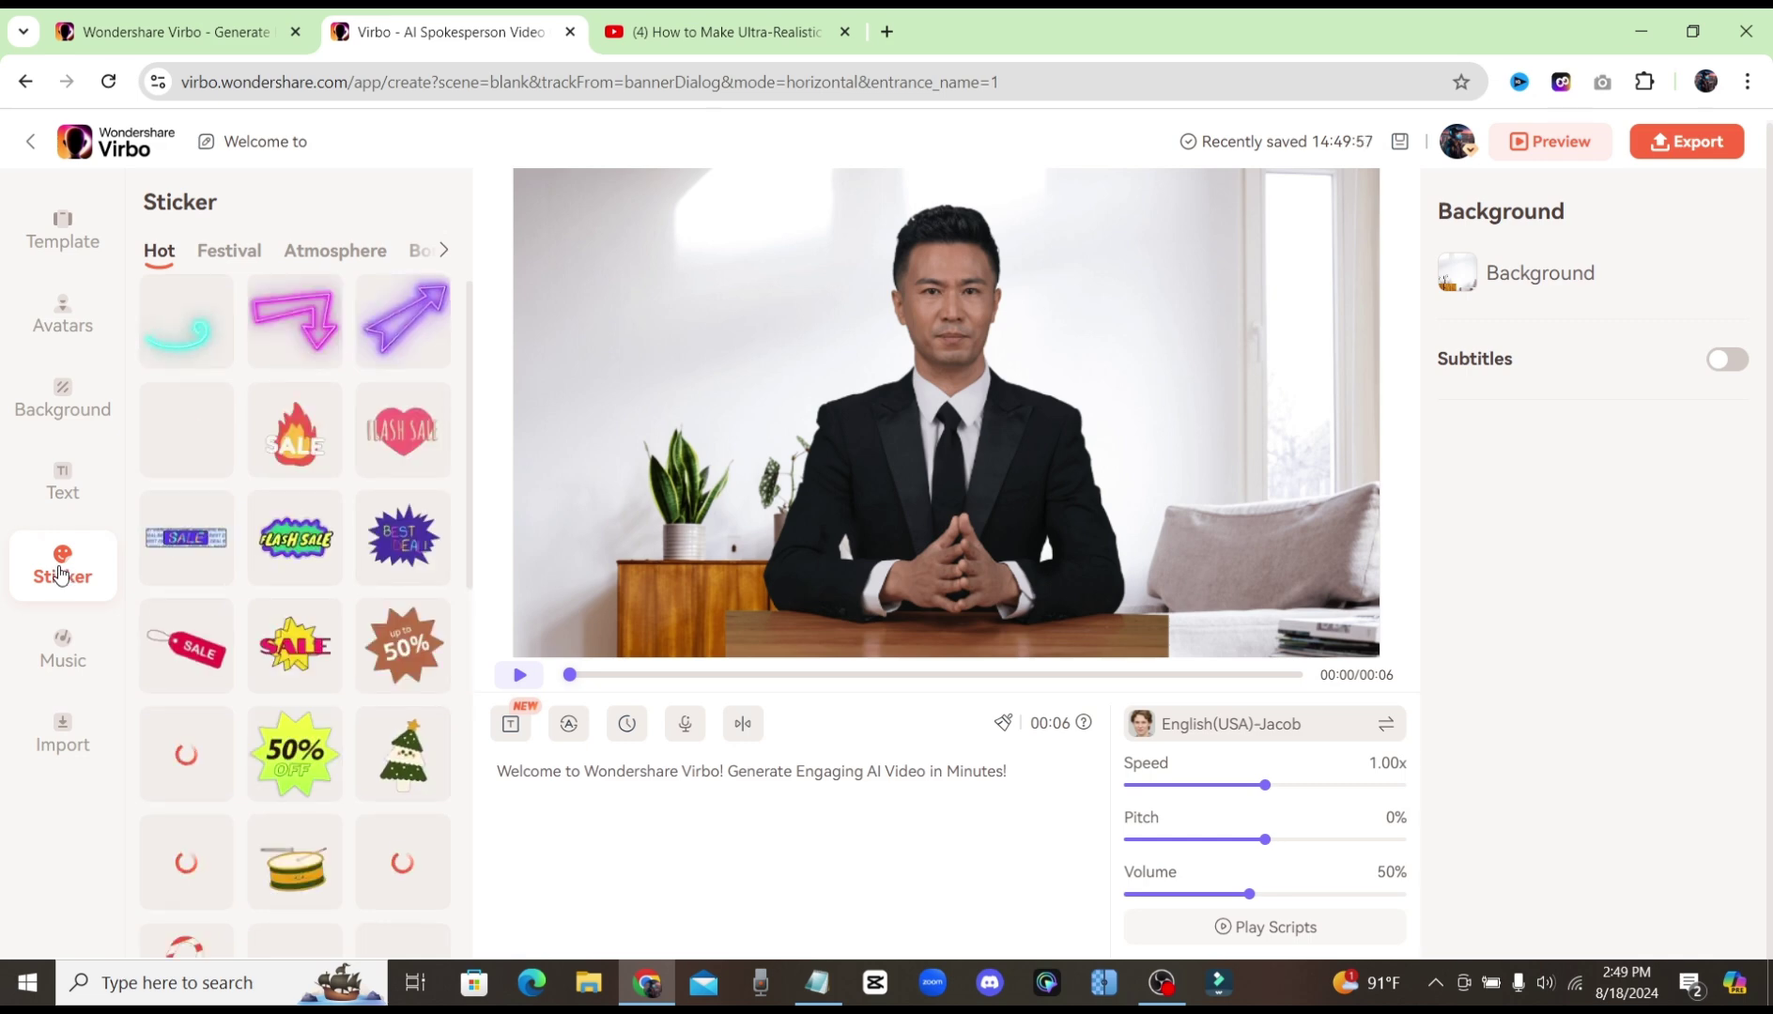
pyautogui.scroll(-6, 301, 638)
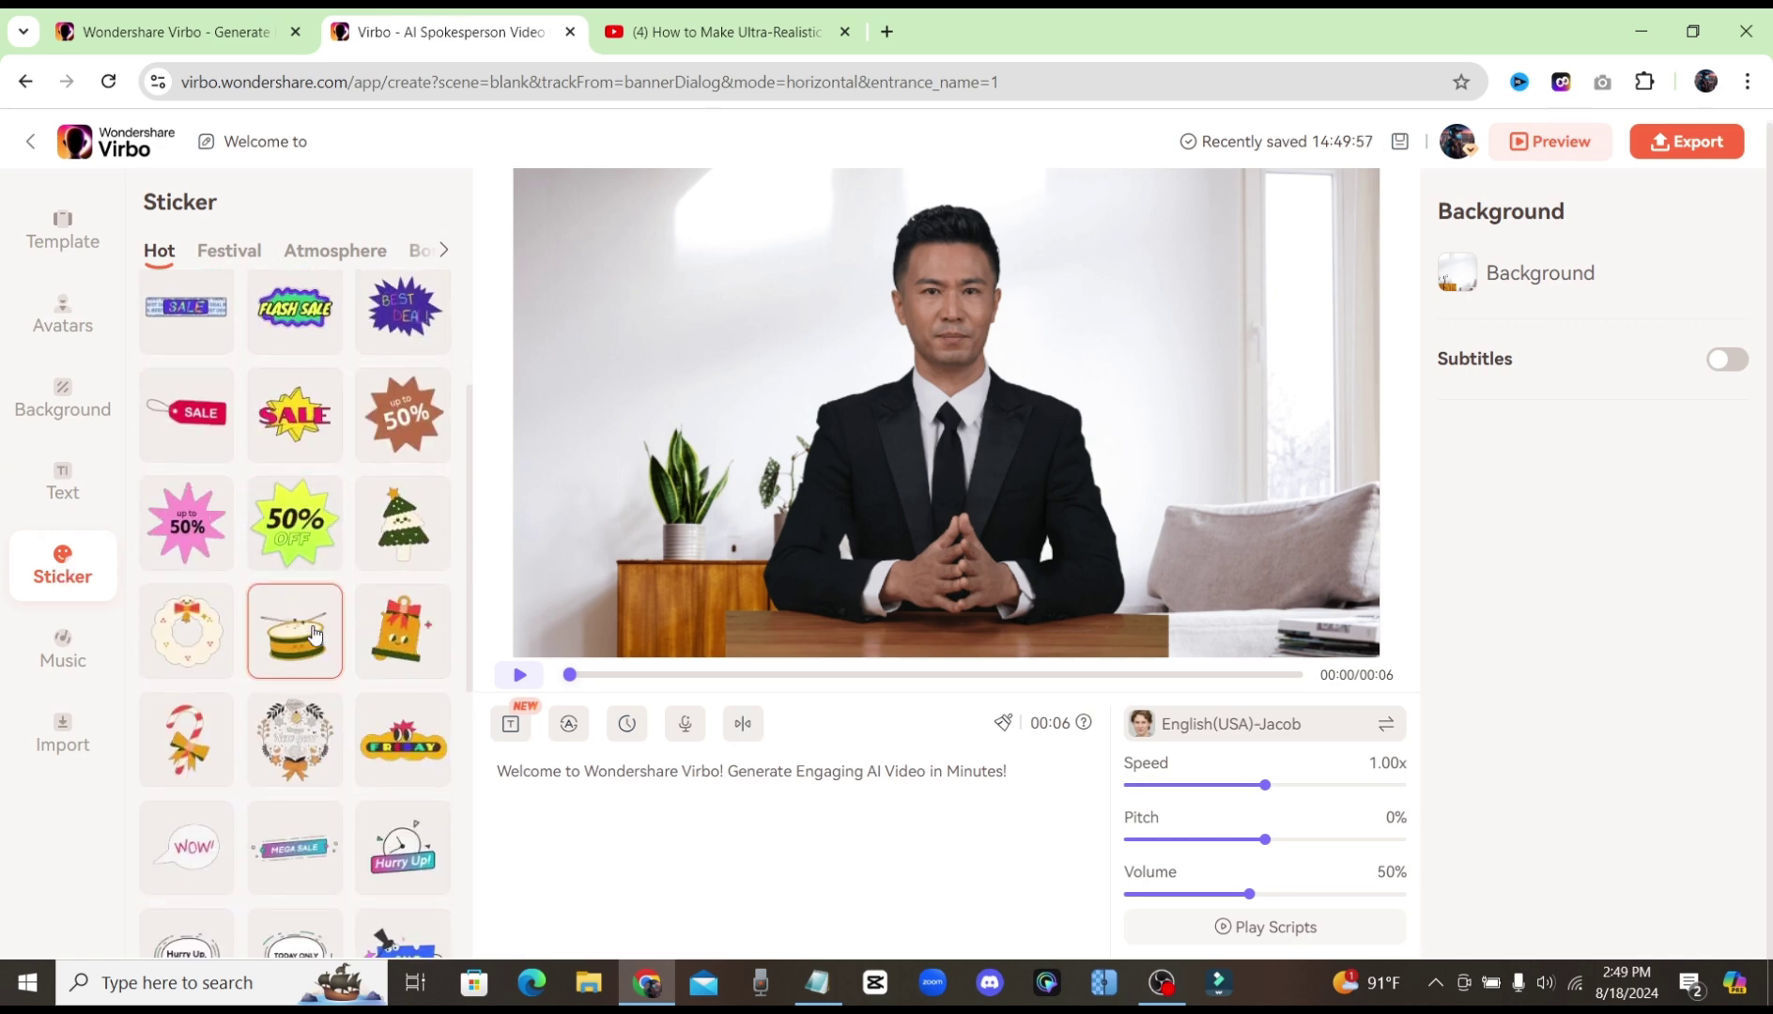
pyautogui.scroll(-8, 313, 635)
pyautogui.click(108, 657)
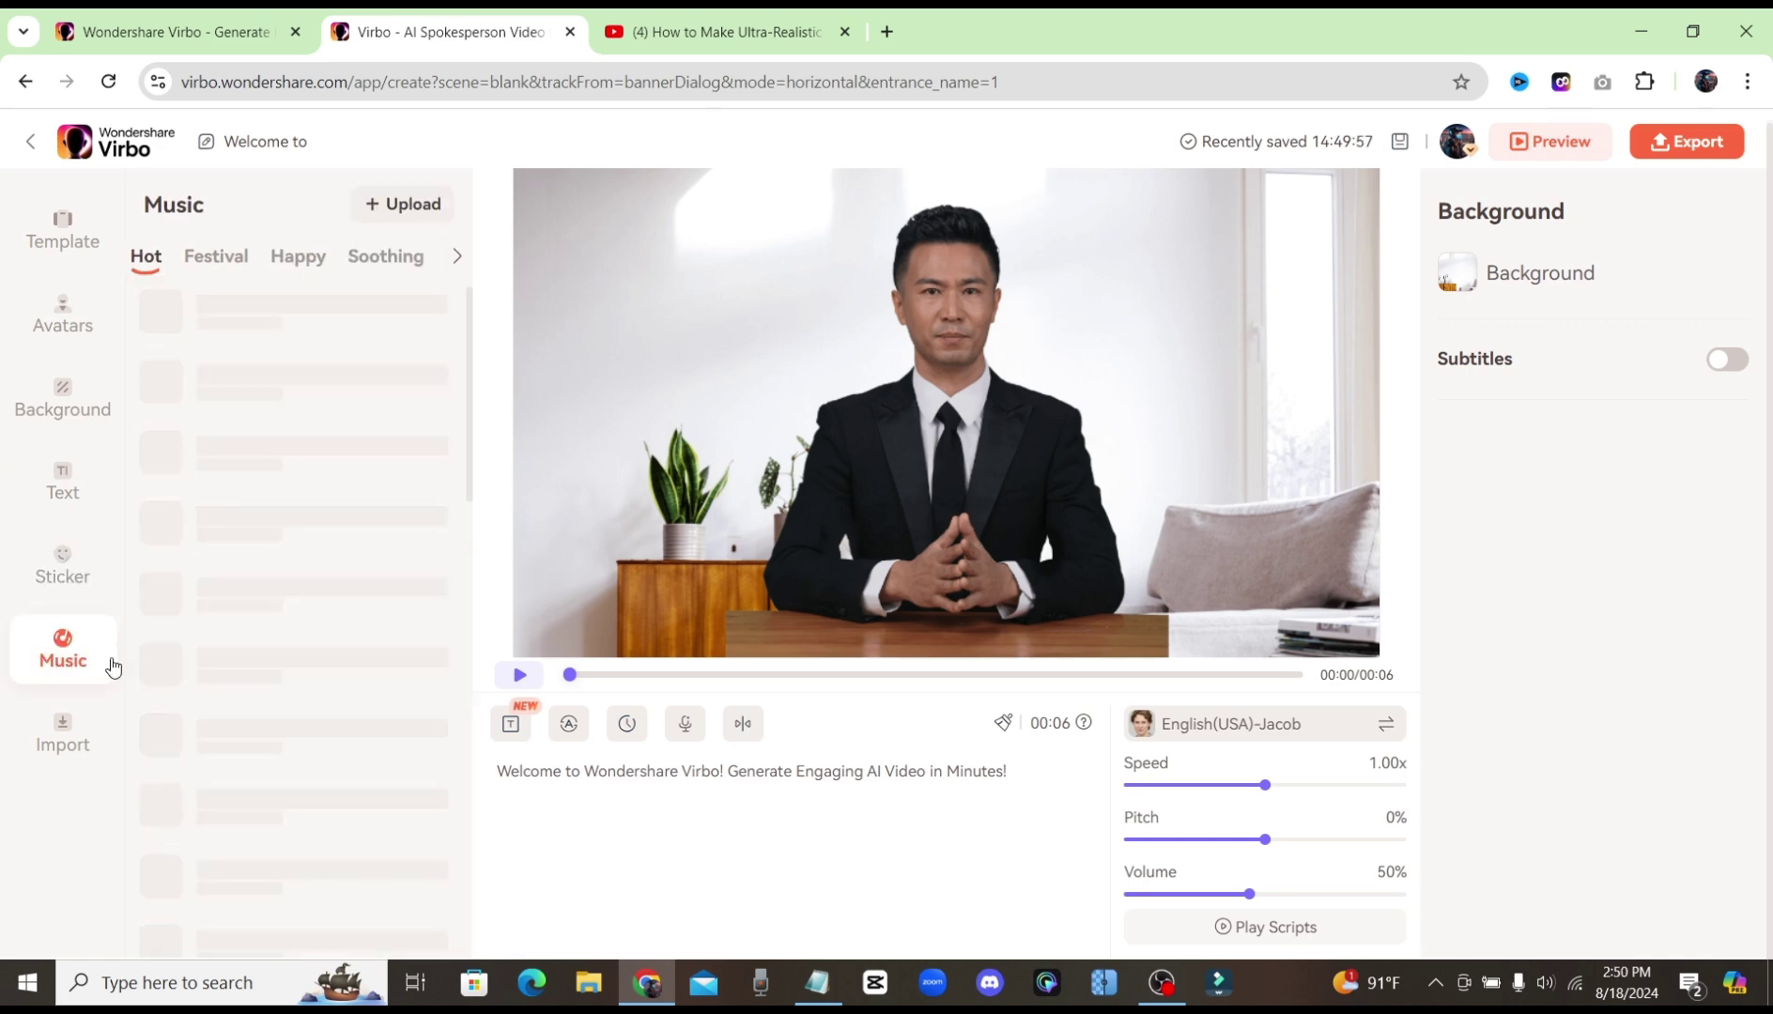
pyautogui.click(62, 399)
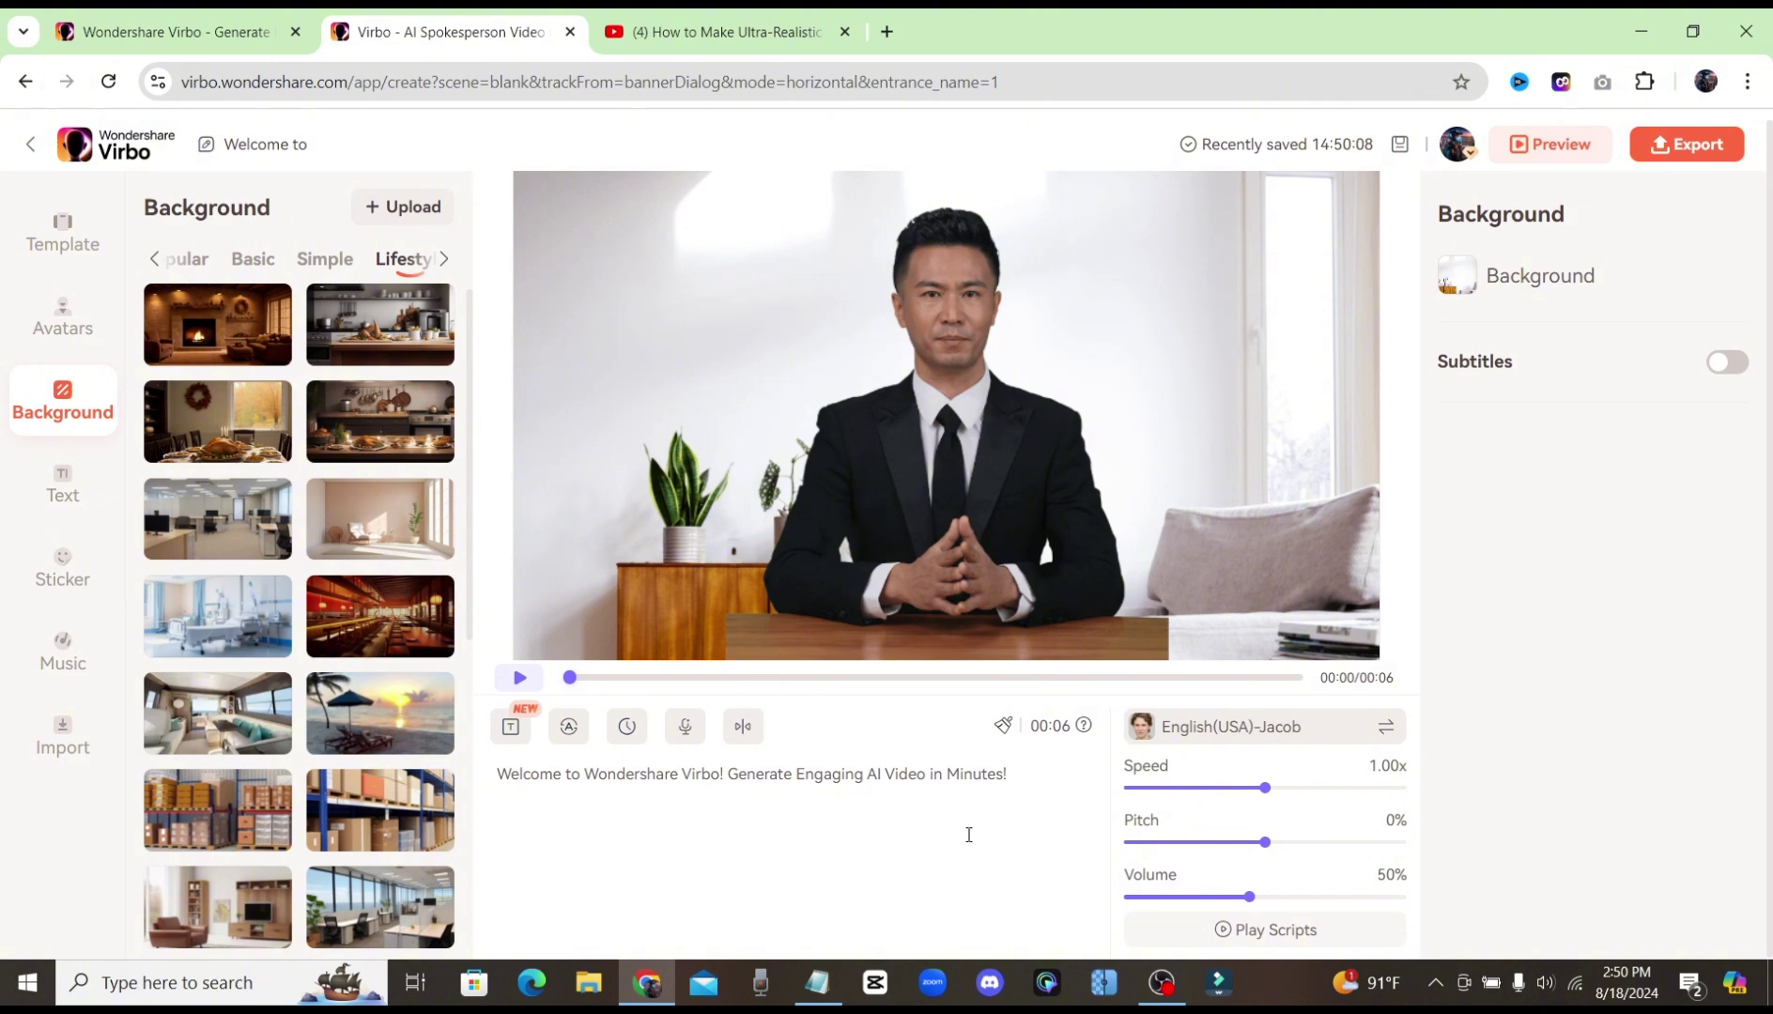
# Delete all of the avatar's existing script text.
pyautogui.click(626, 808)
pyautogui.hotkey('ctrl', 'a')
pyautogui.press('BackSpace')
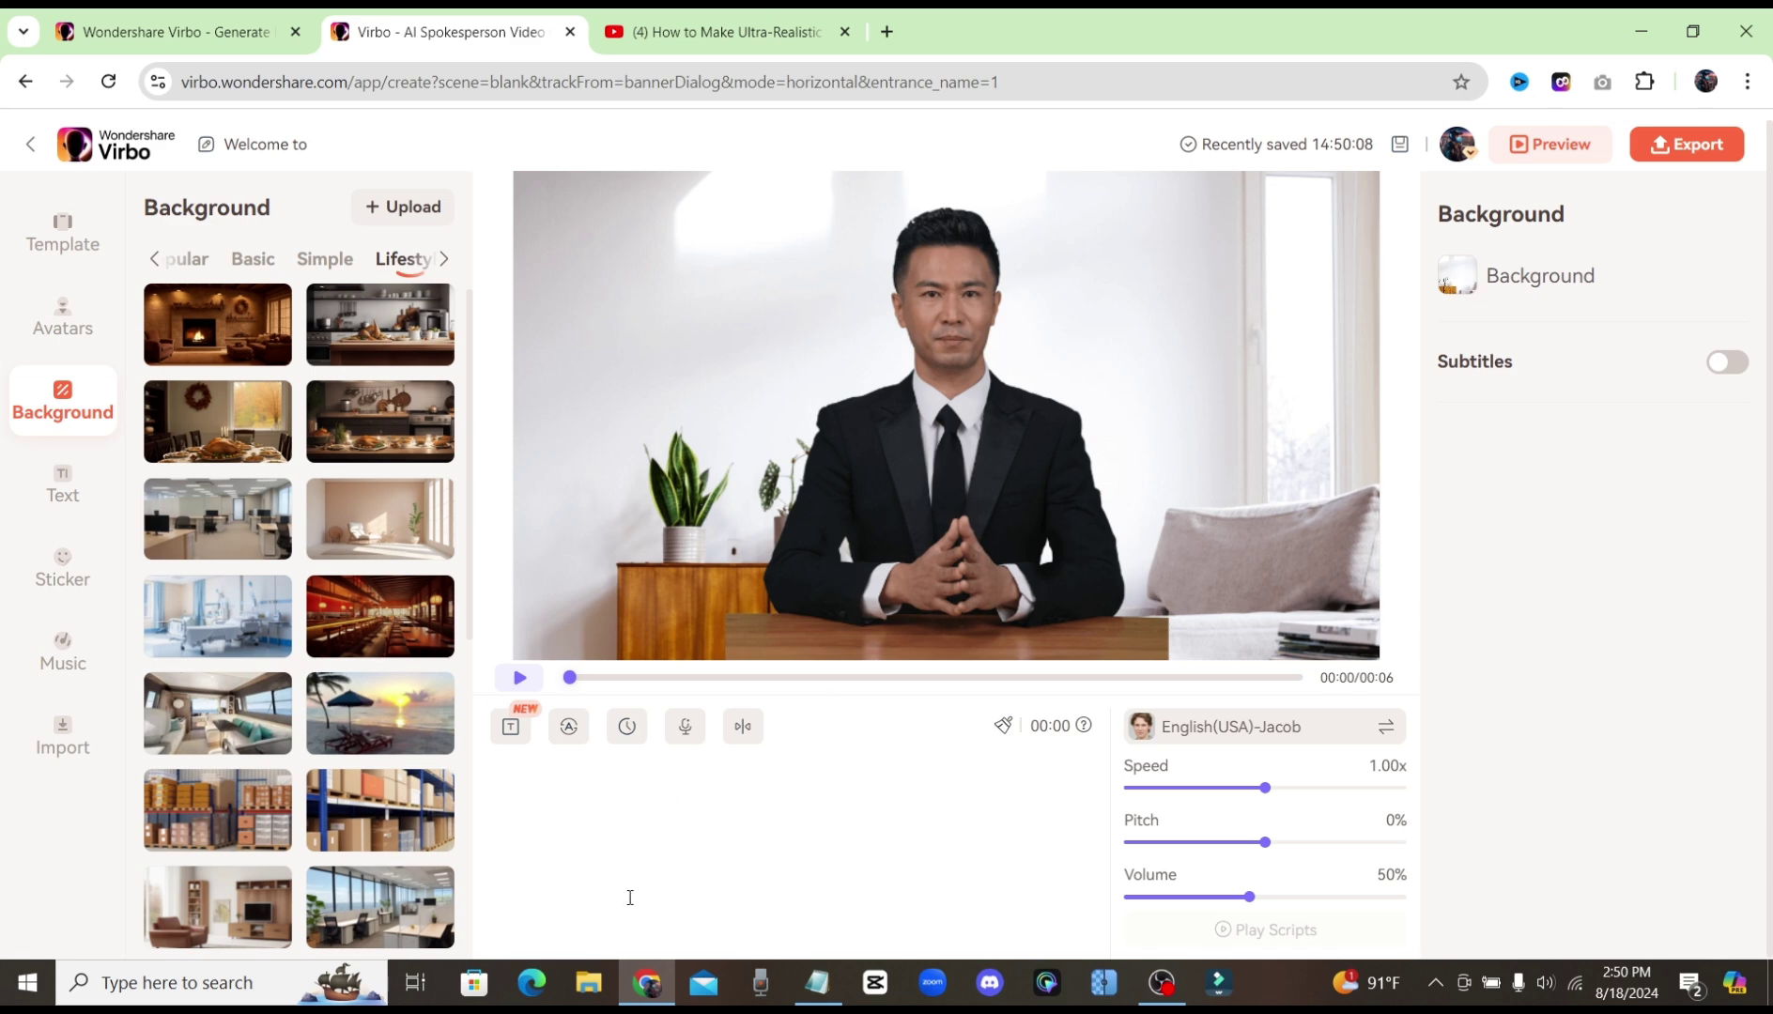
pyautogui.write('z')
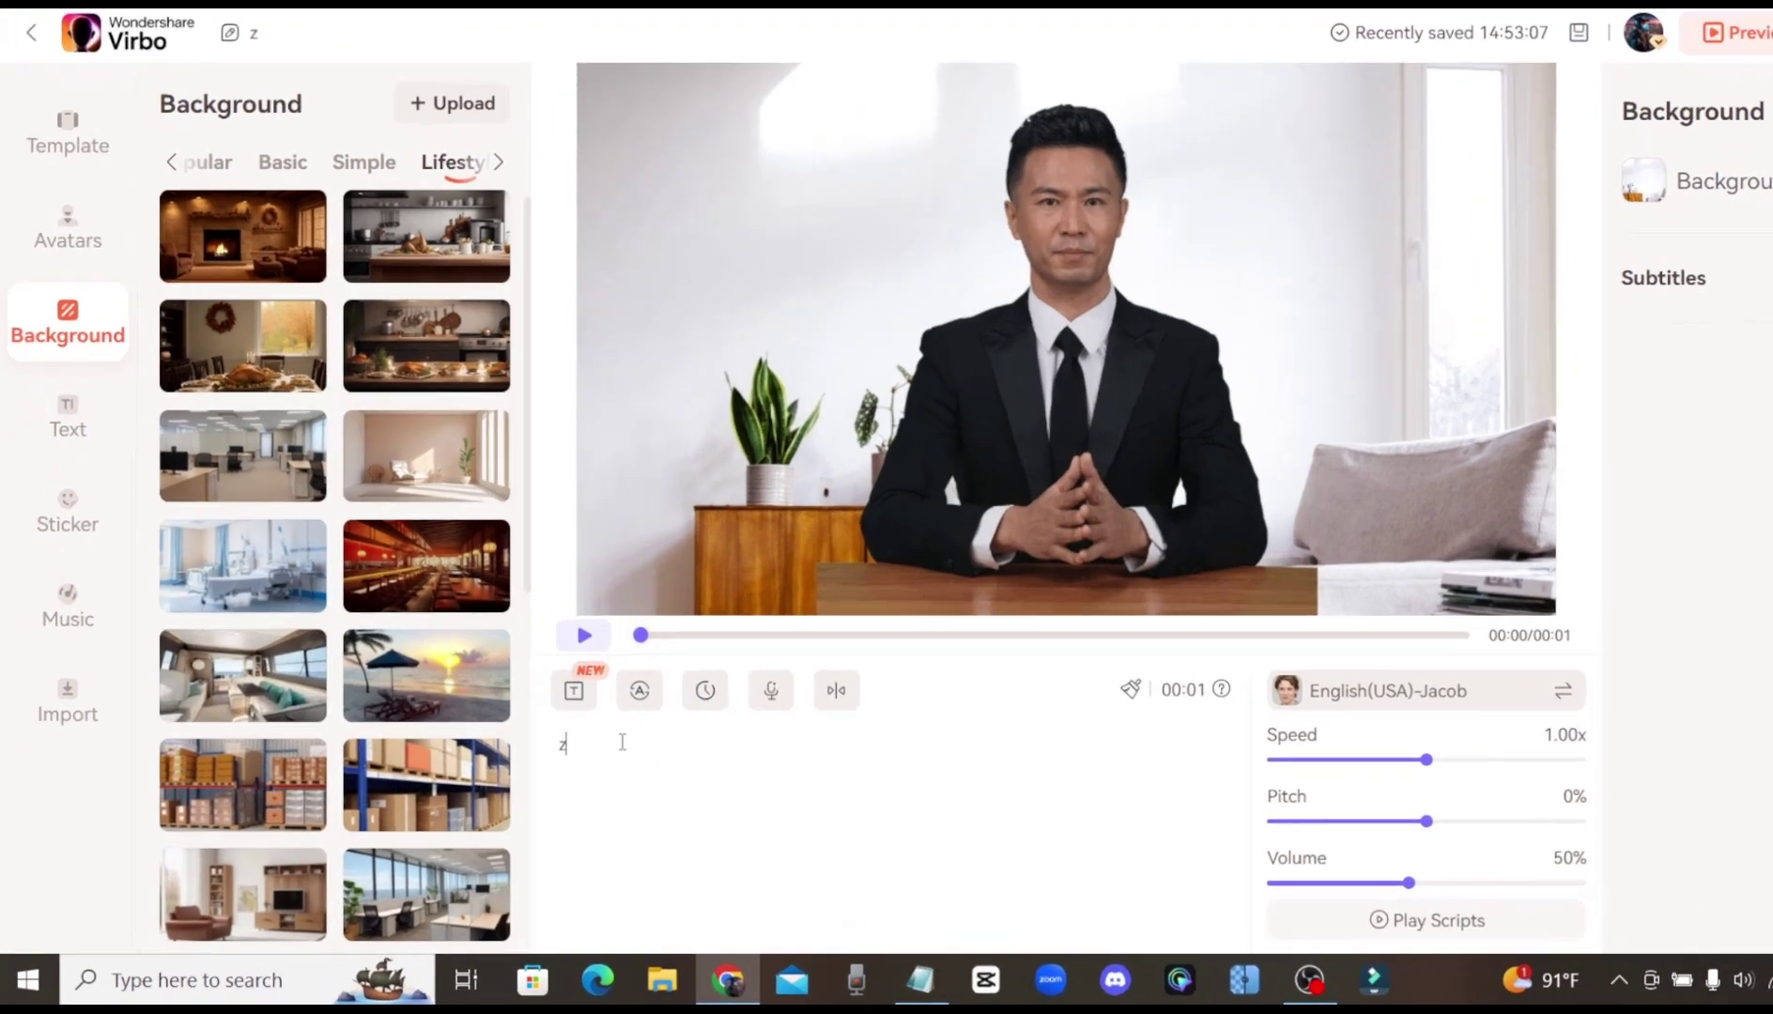
pyautogui.press('BackSpace')
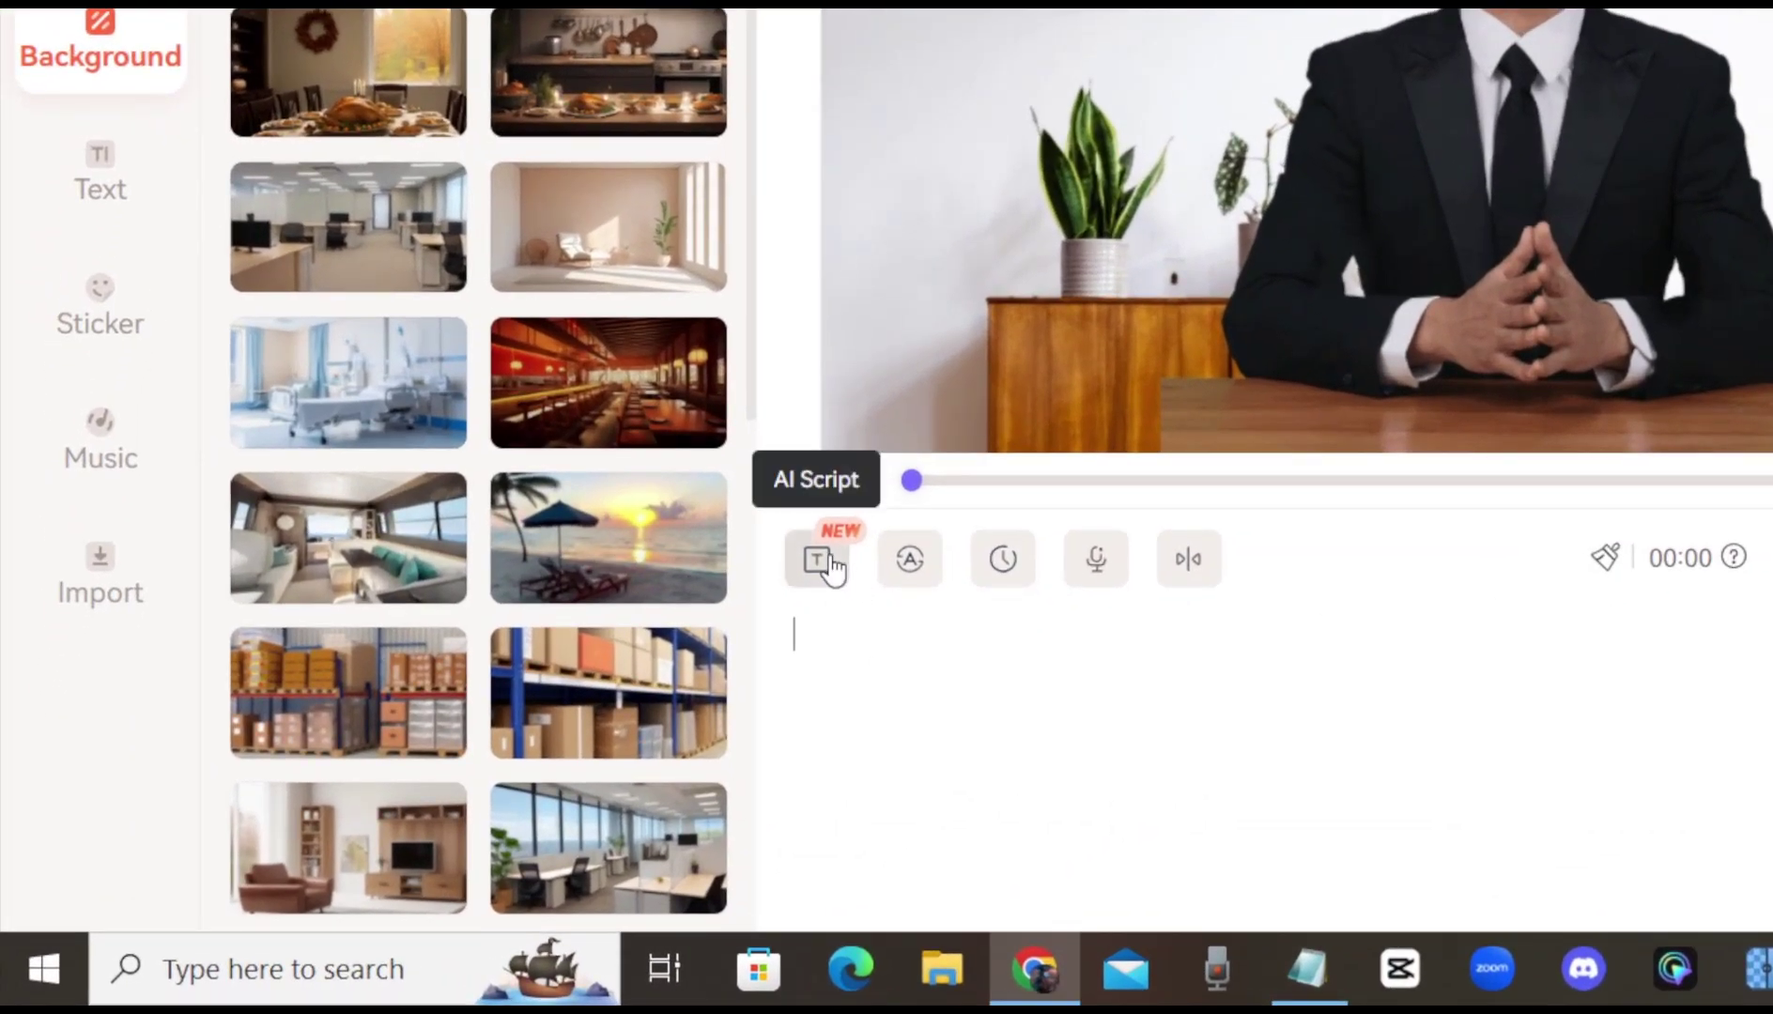
# Open the AI Script assistant's requirements field, then close it unused.
pyautogui.click(833, 556)
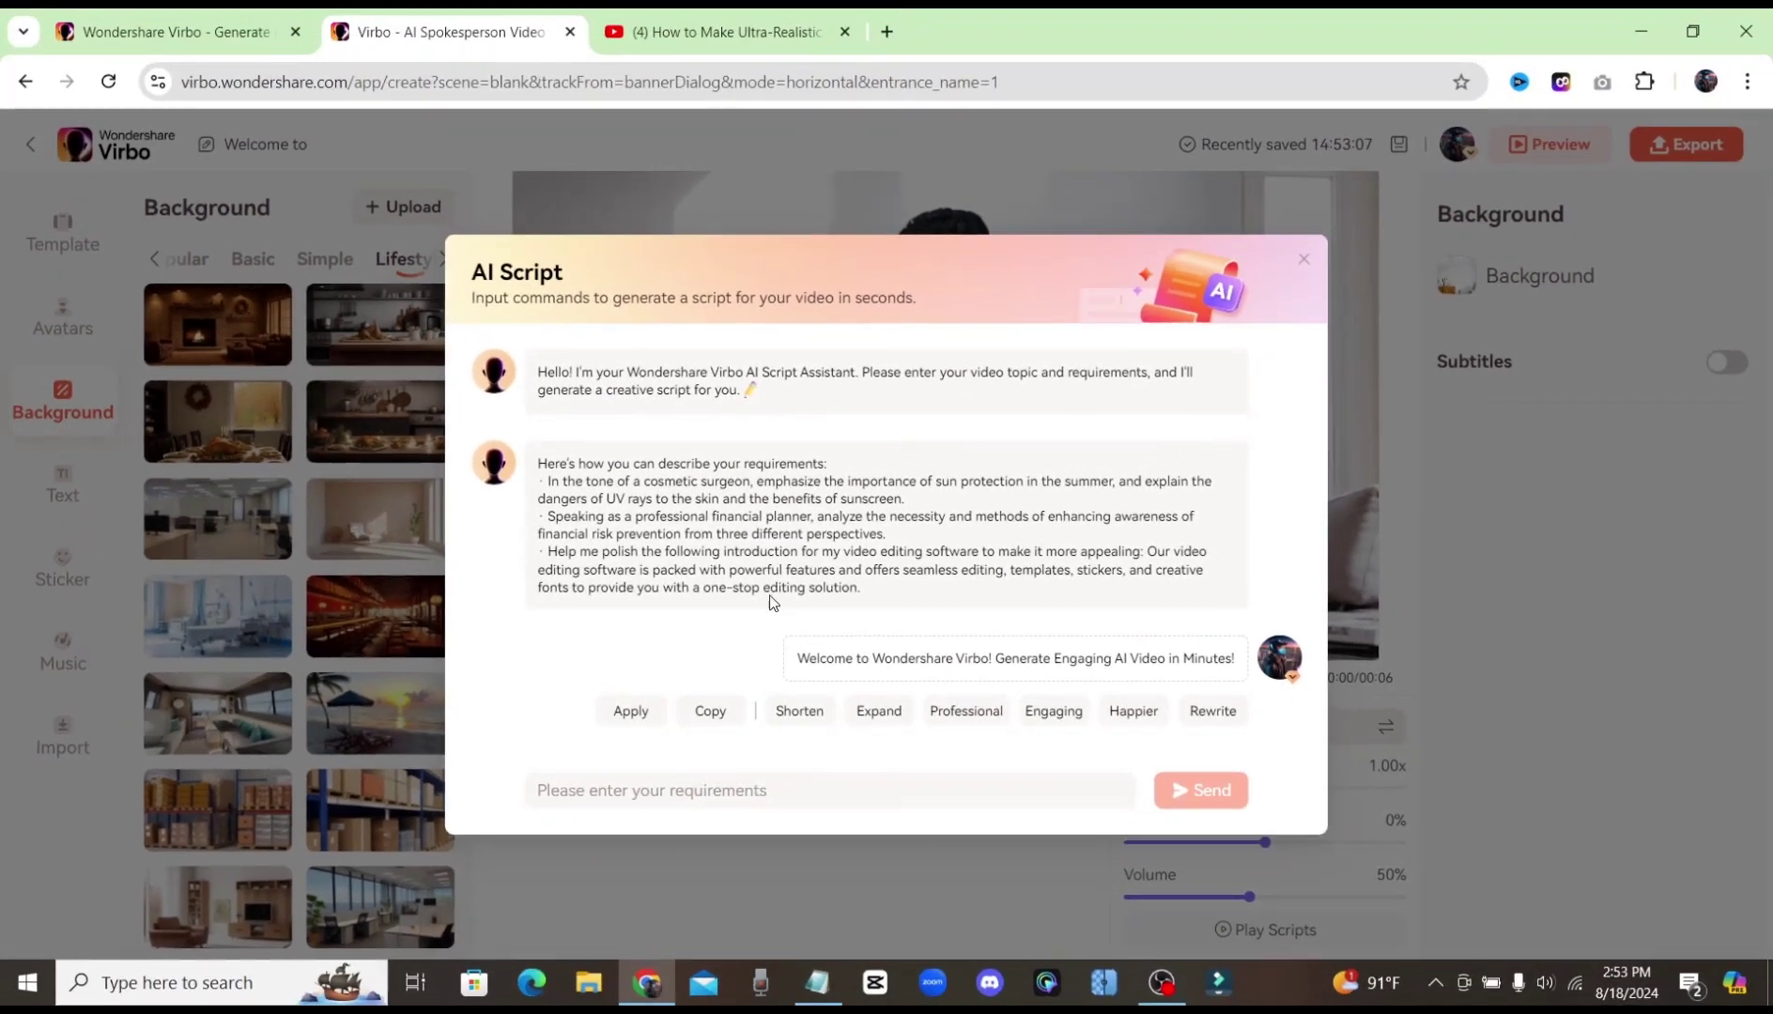
pyautogui.click(999, 675)
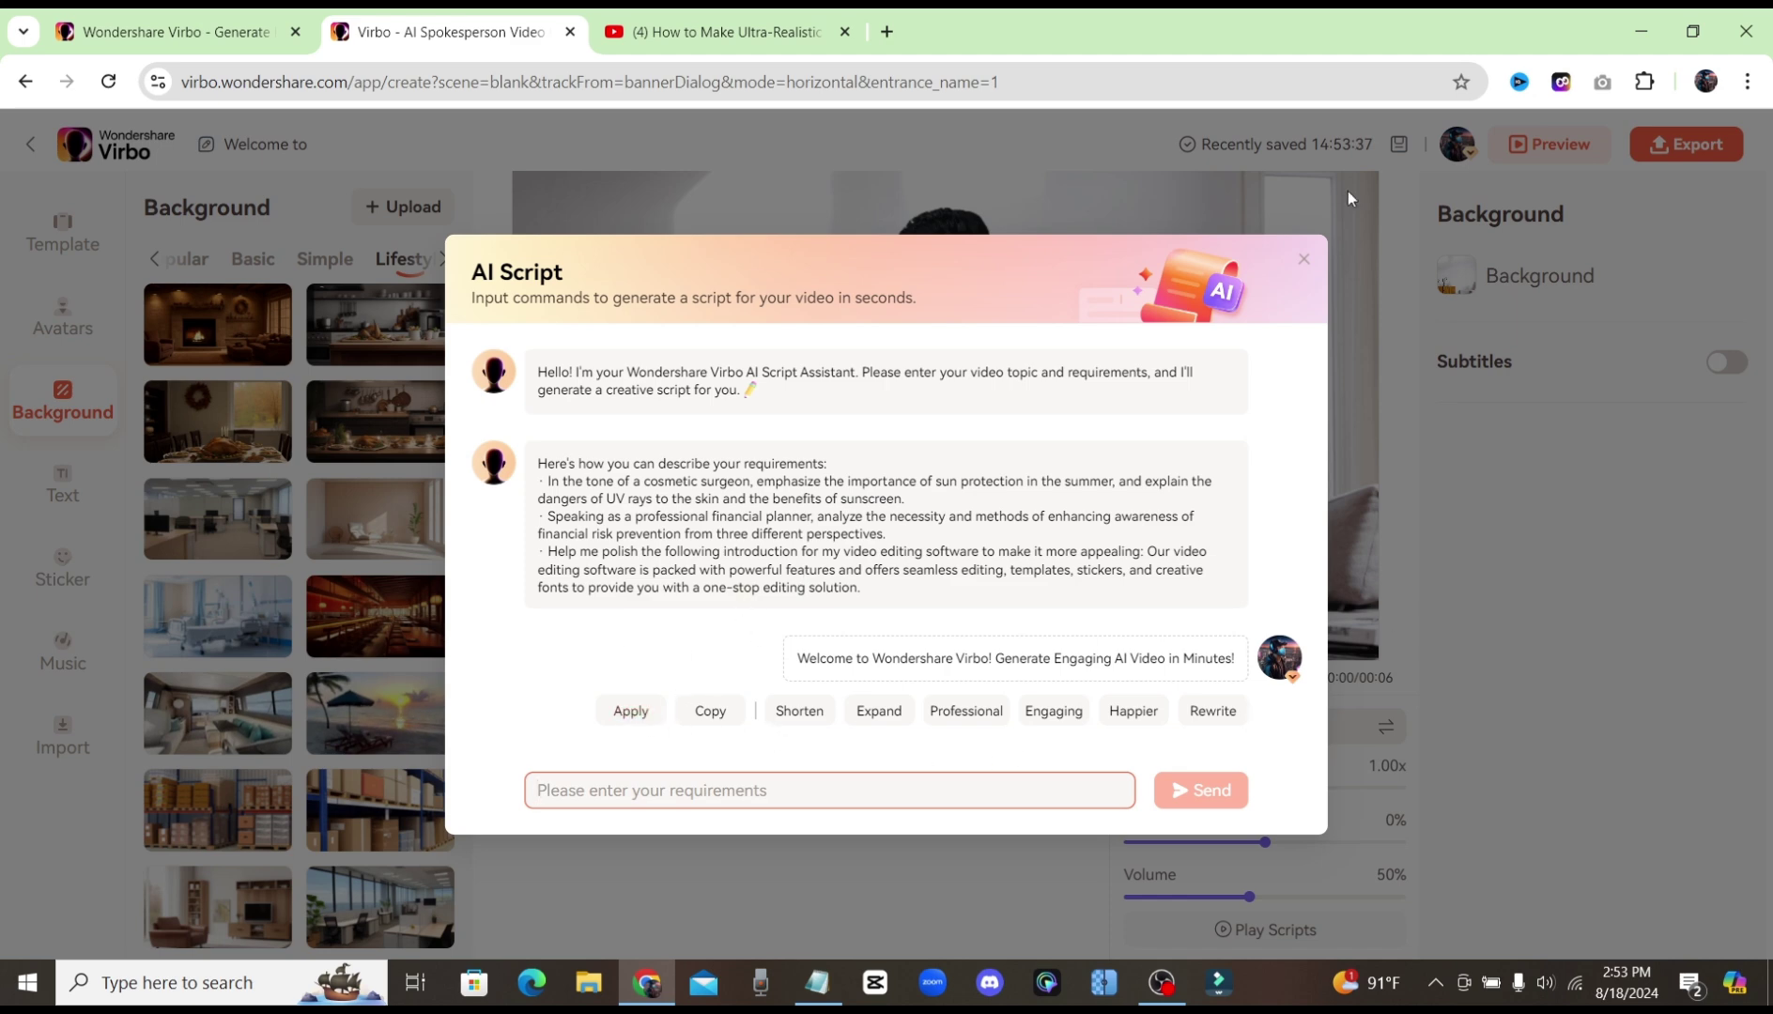
pyautogui.click(1301, 263)
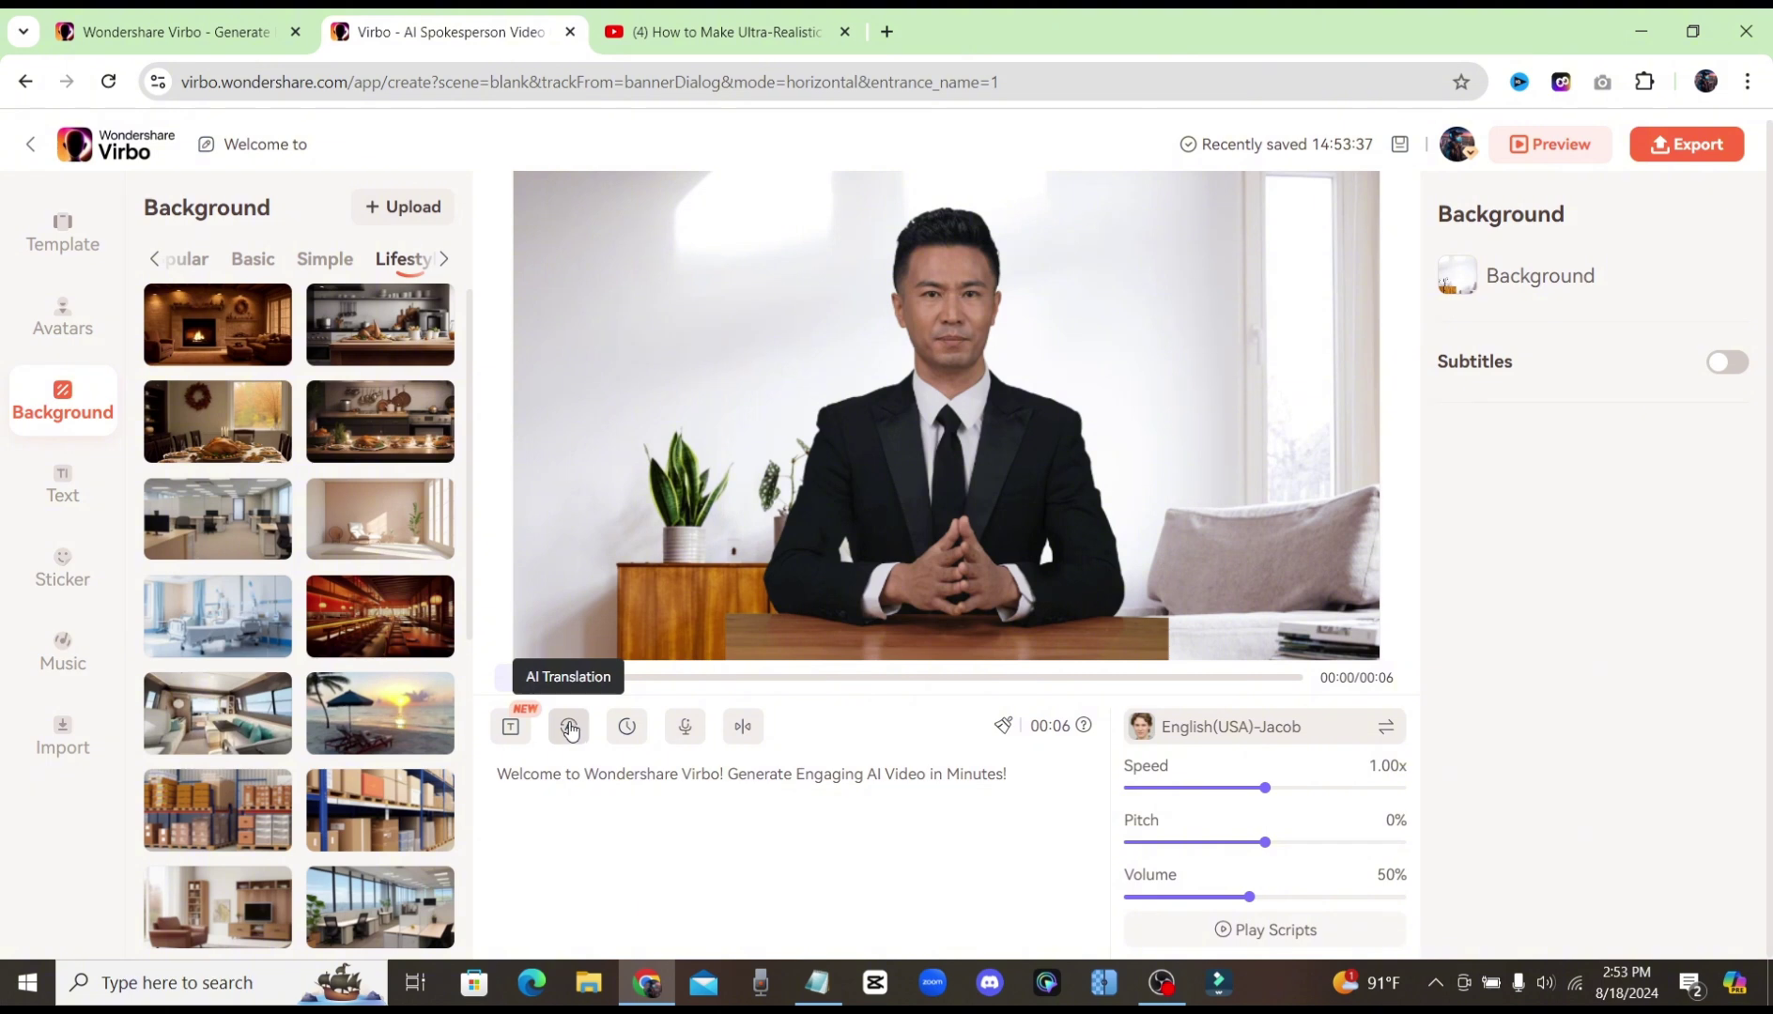
# Bring up AI Translation for the script and browse the target languages.
pyautogui.click(569, 728)
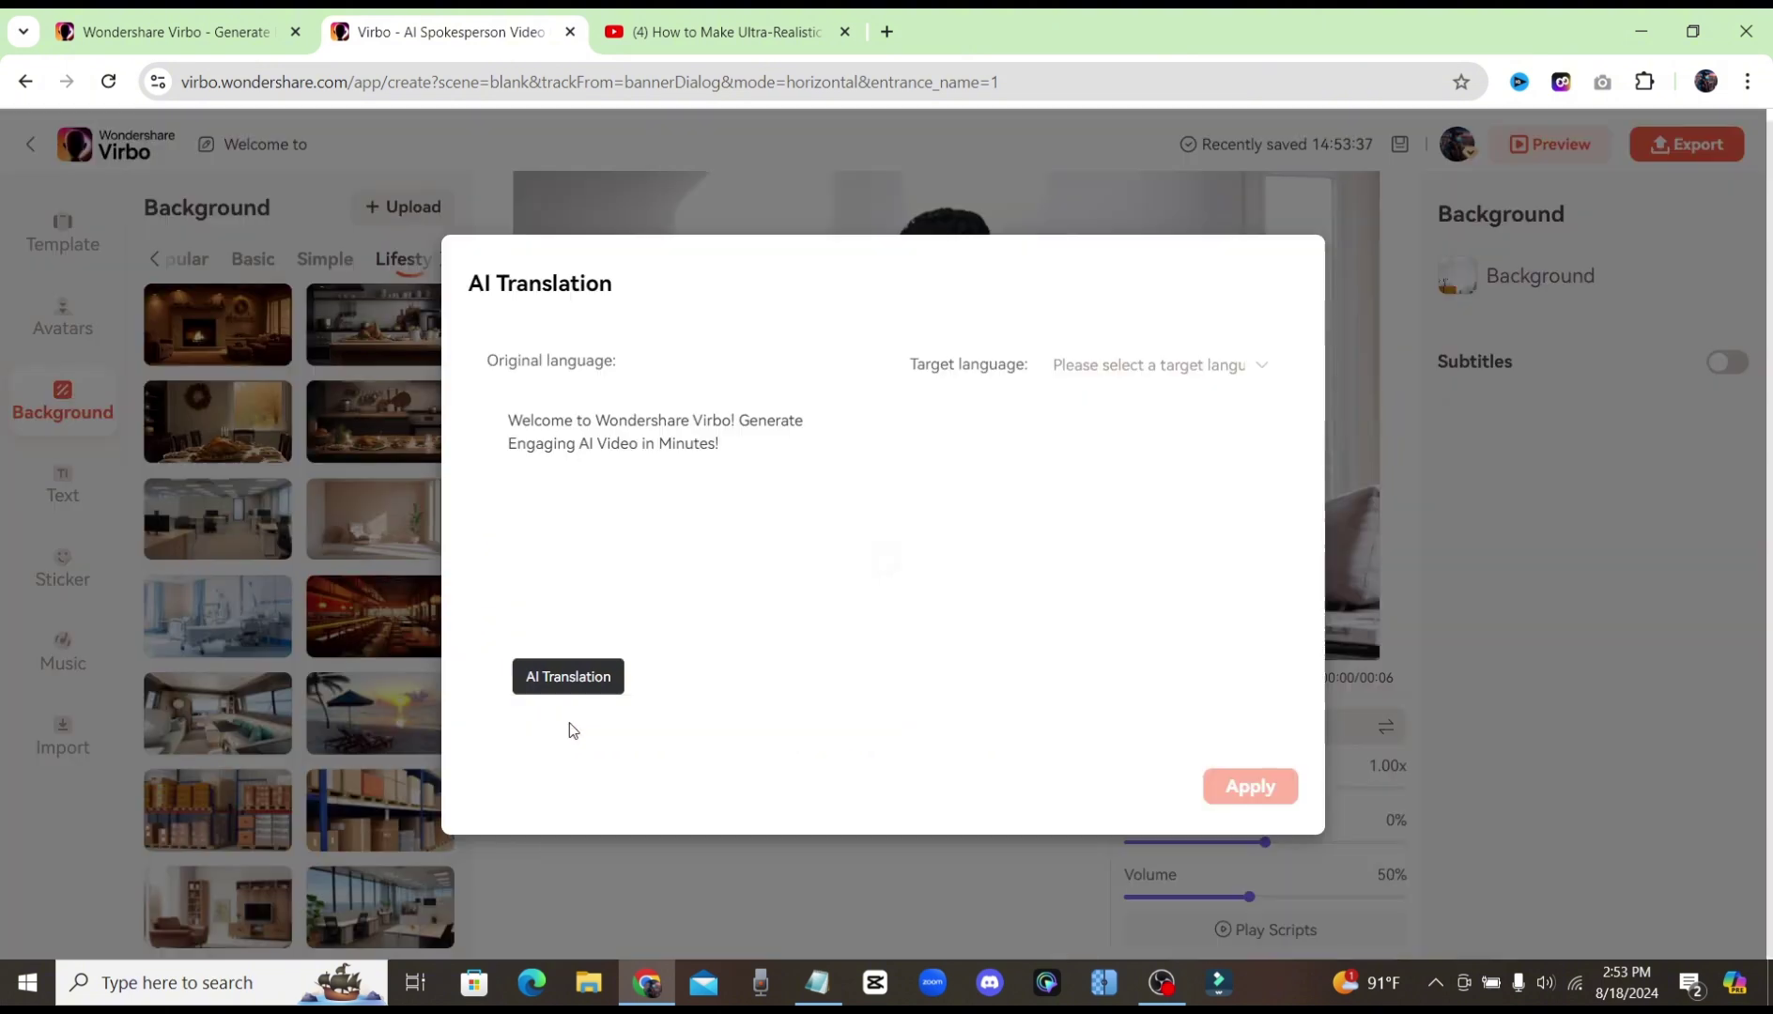
pyautogui.tripleClick(726, 448)
pyautogui.click(669, 468)
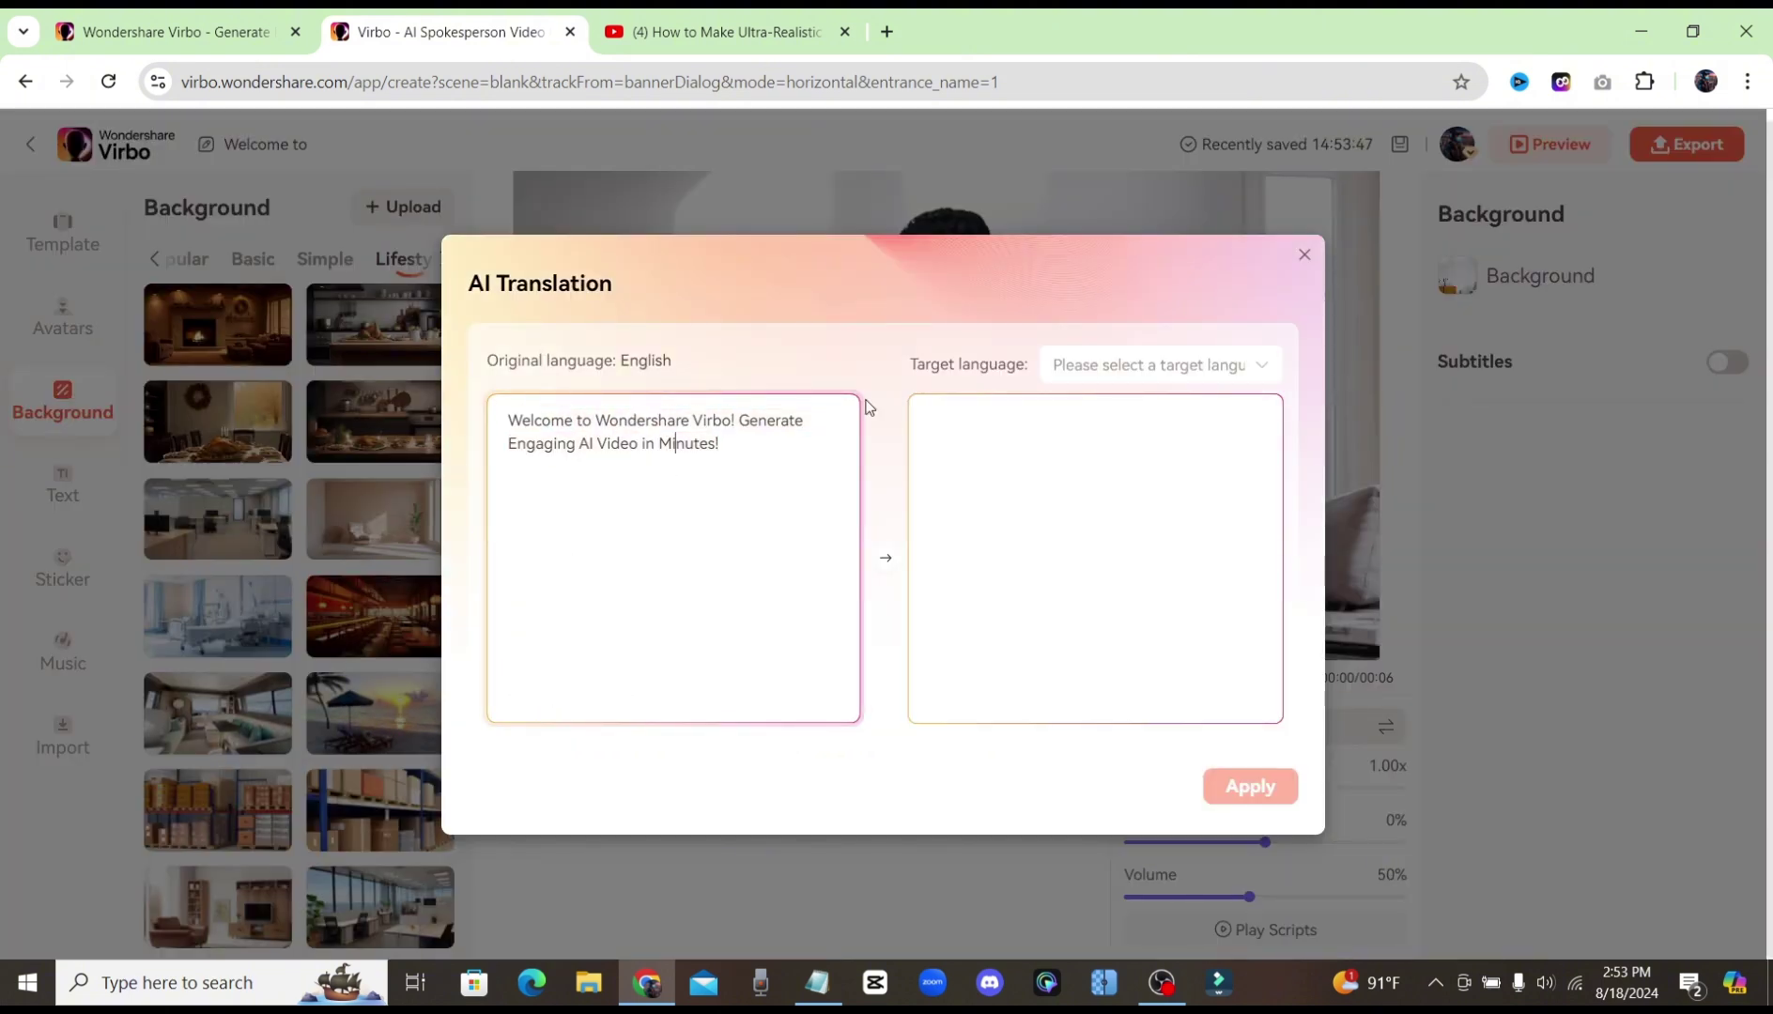
pyautogui.click(1143, 364)
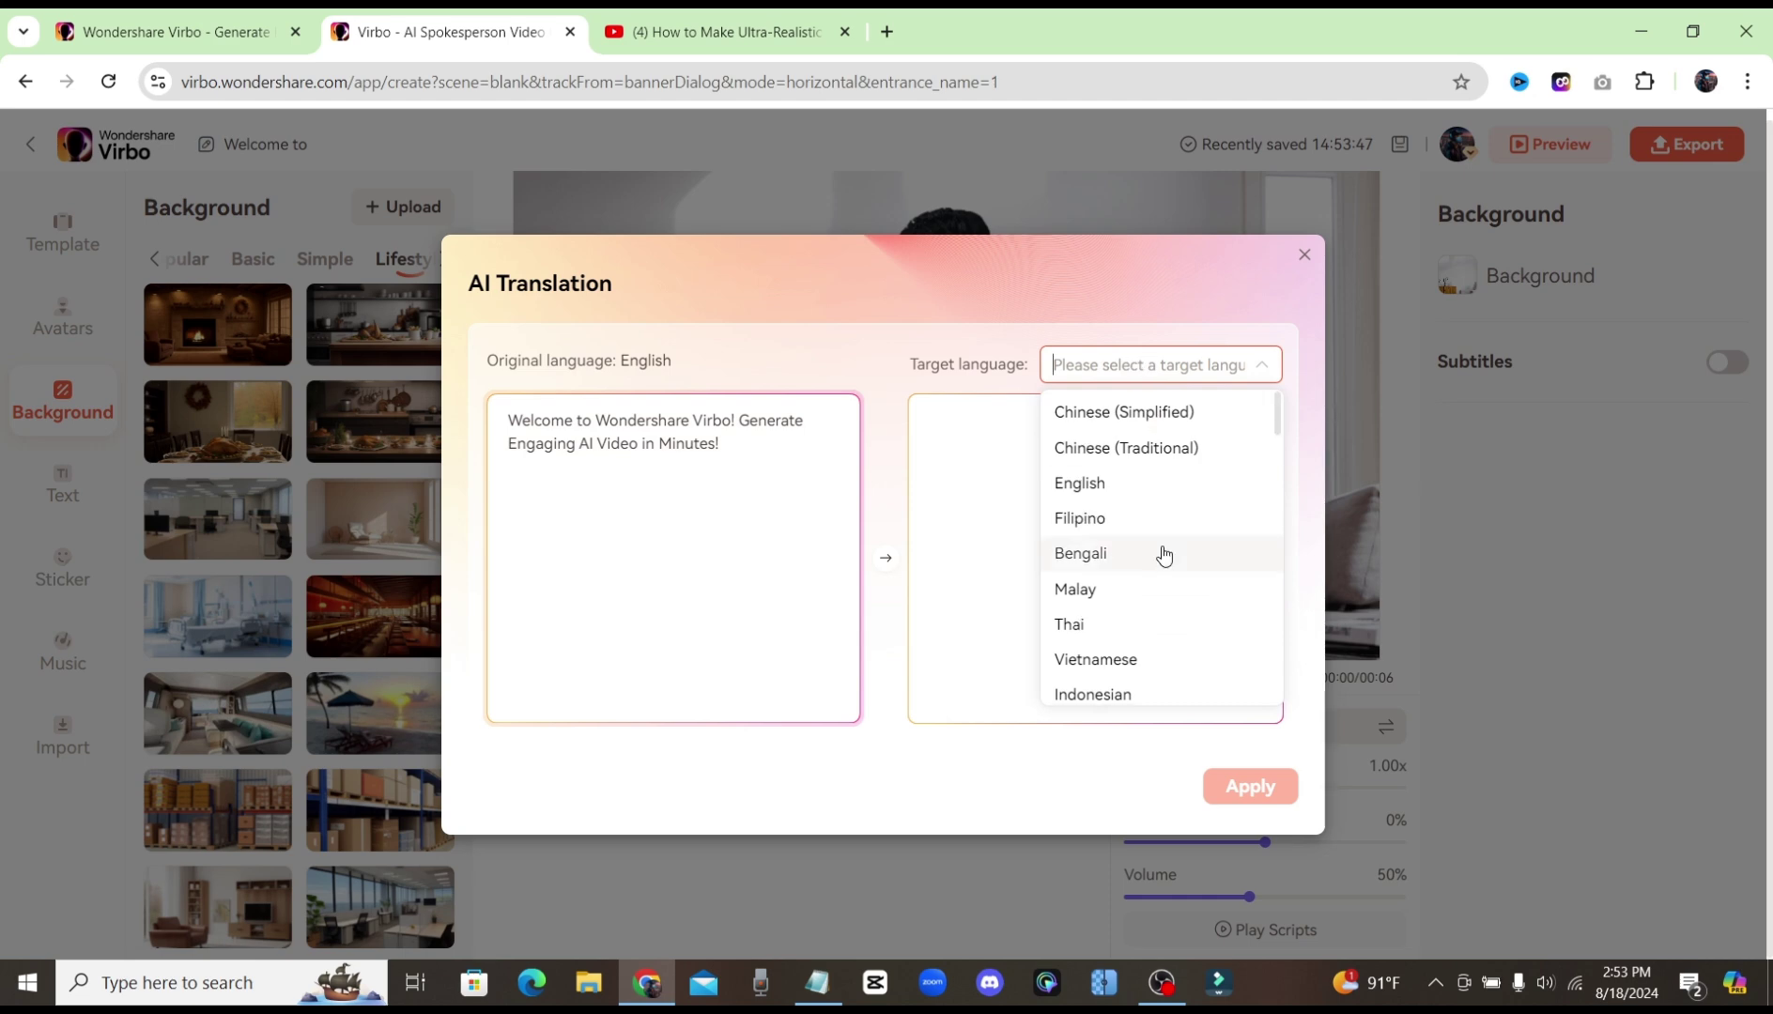
pyautogui.scroll(-1, 1163, 554)
pyautogui.scroll(-3, 1164, 554)
pyautogui.scroll(-5, 1133, 590)
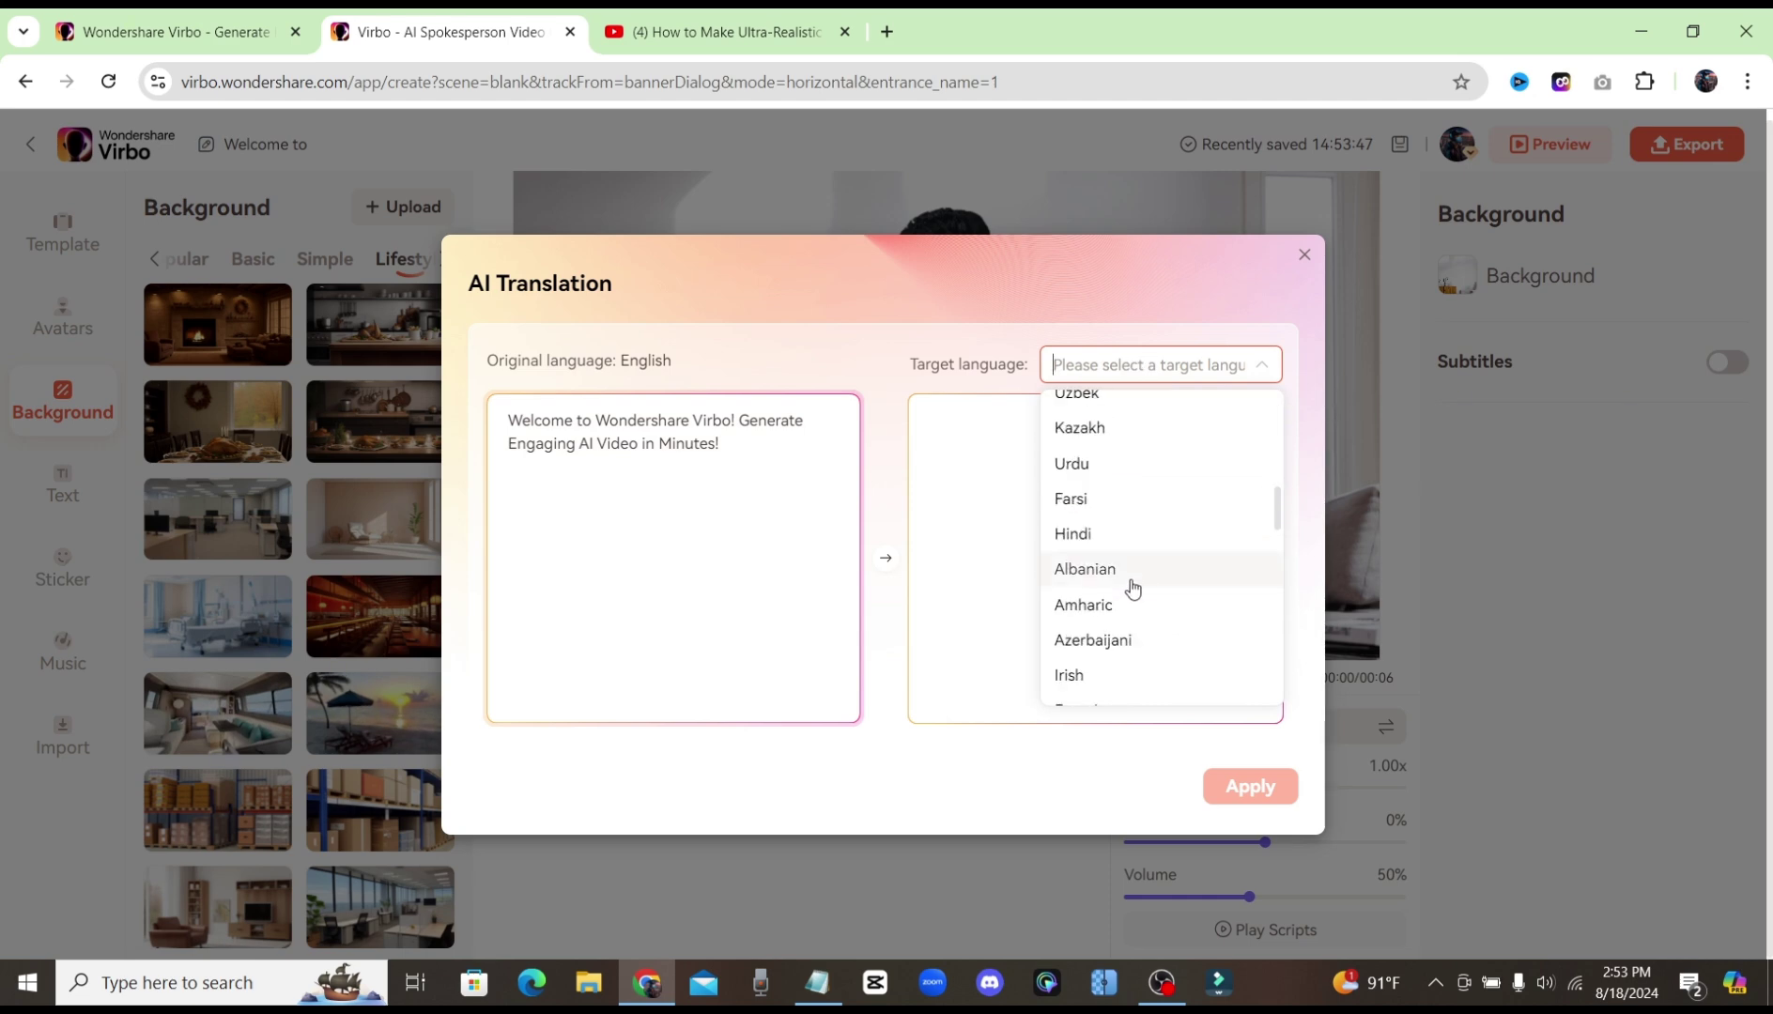
# Paste the stock-channel paragraph as source text and translate it into Greek.
pyautogui.click(682, 571)
pyautogui.hotkey('ctrl', 'a')
pyautogui.write("Welcome back to Webb's Financial Windfall youtube channel. Today we'll be talking about a stock that I believe has the potential to soar to new heights due to the world's demand for computer chips. It's a relatively unkown company that manufactures computer chips for Apple.")
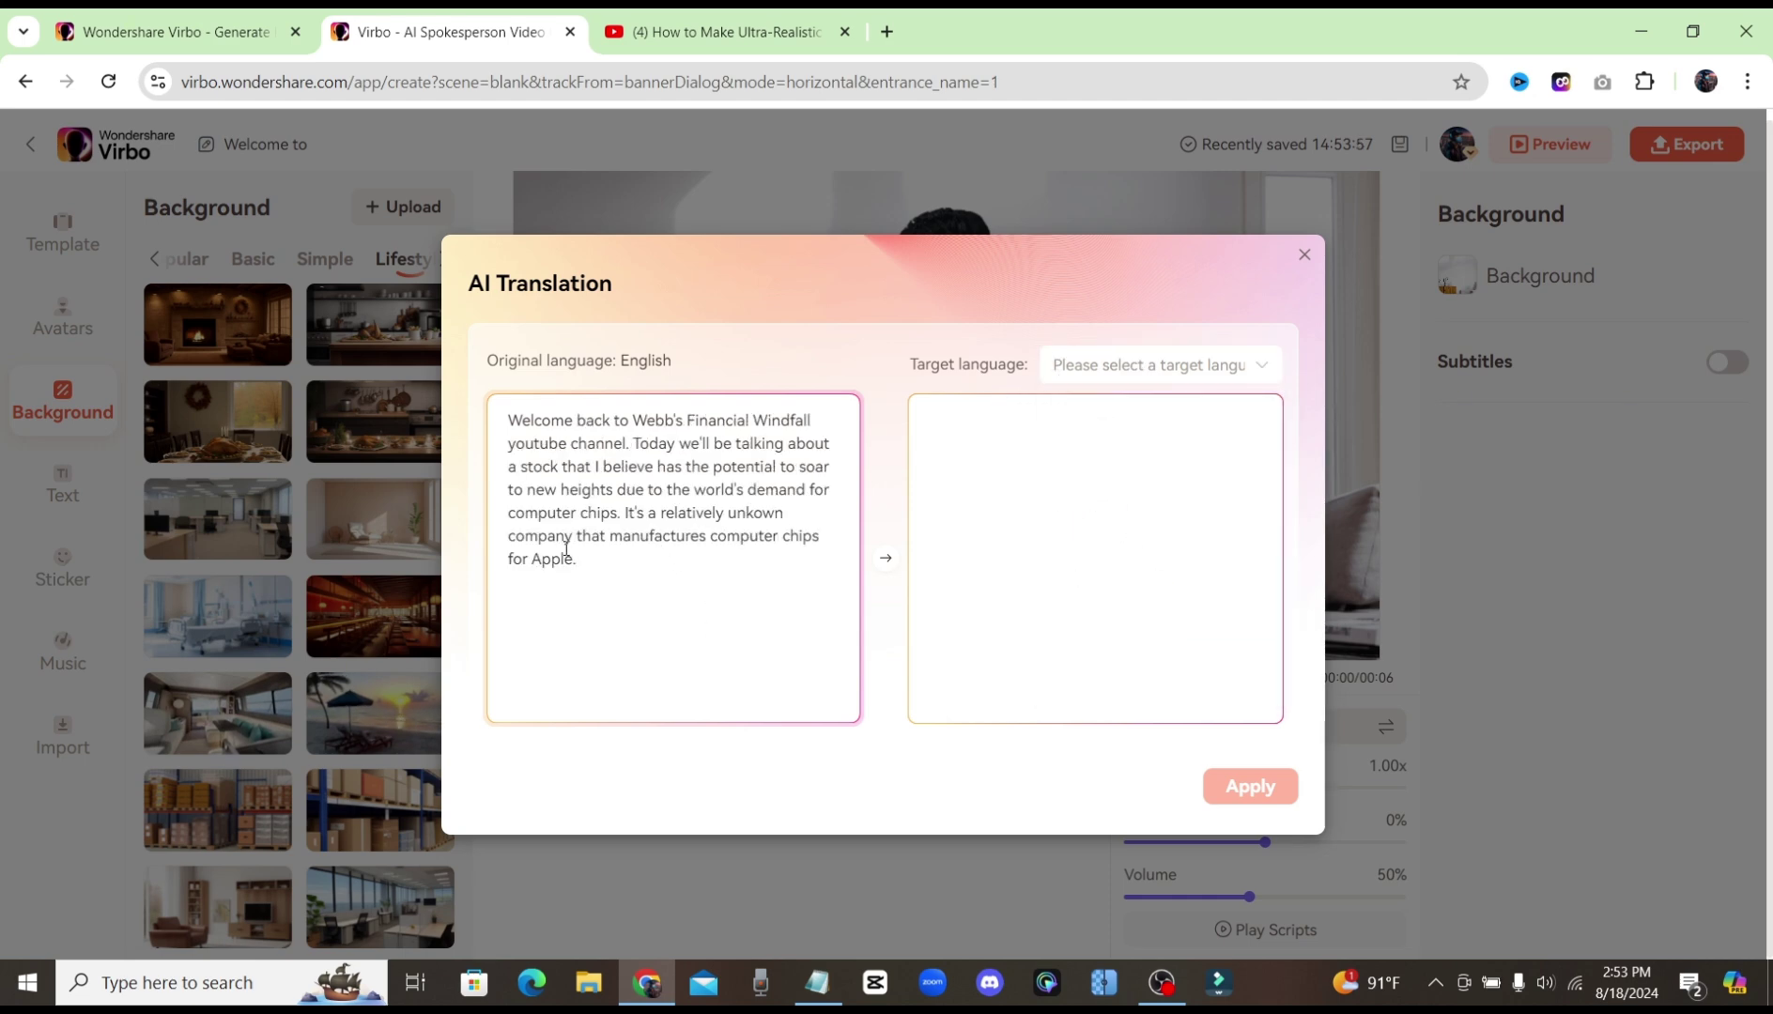
pyautogui.click(1161, 365)
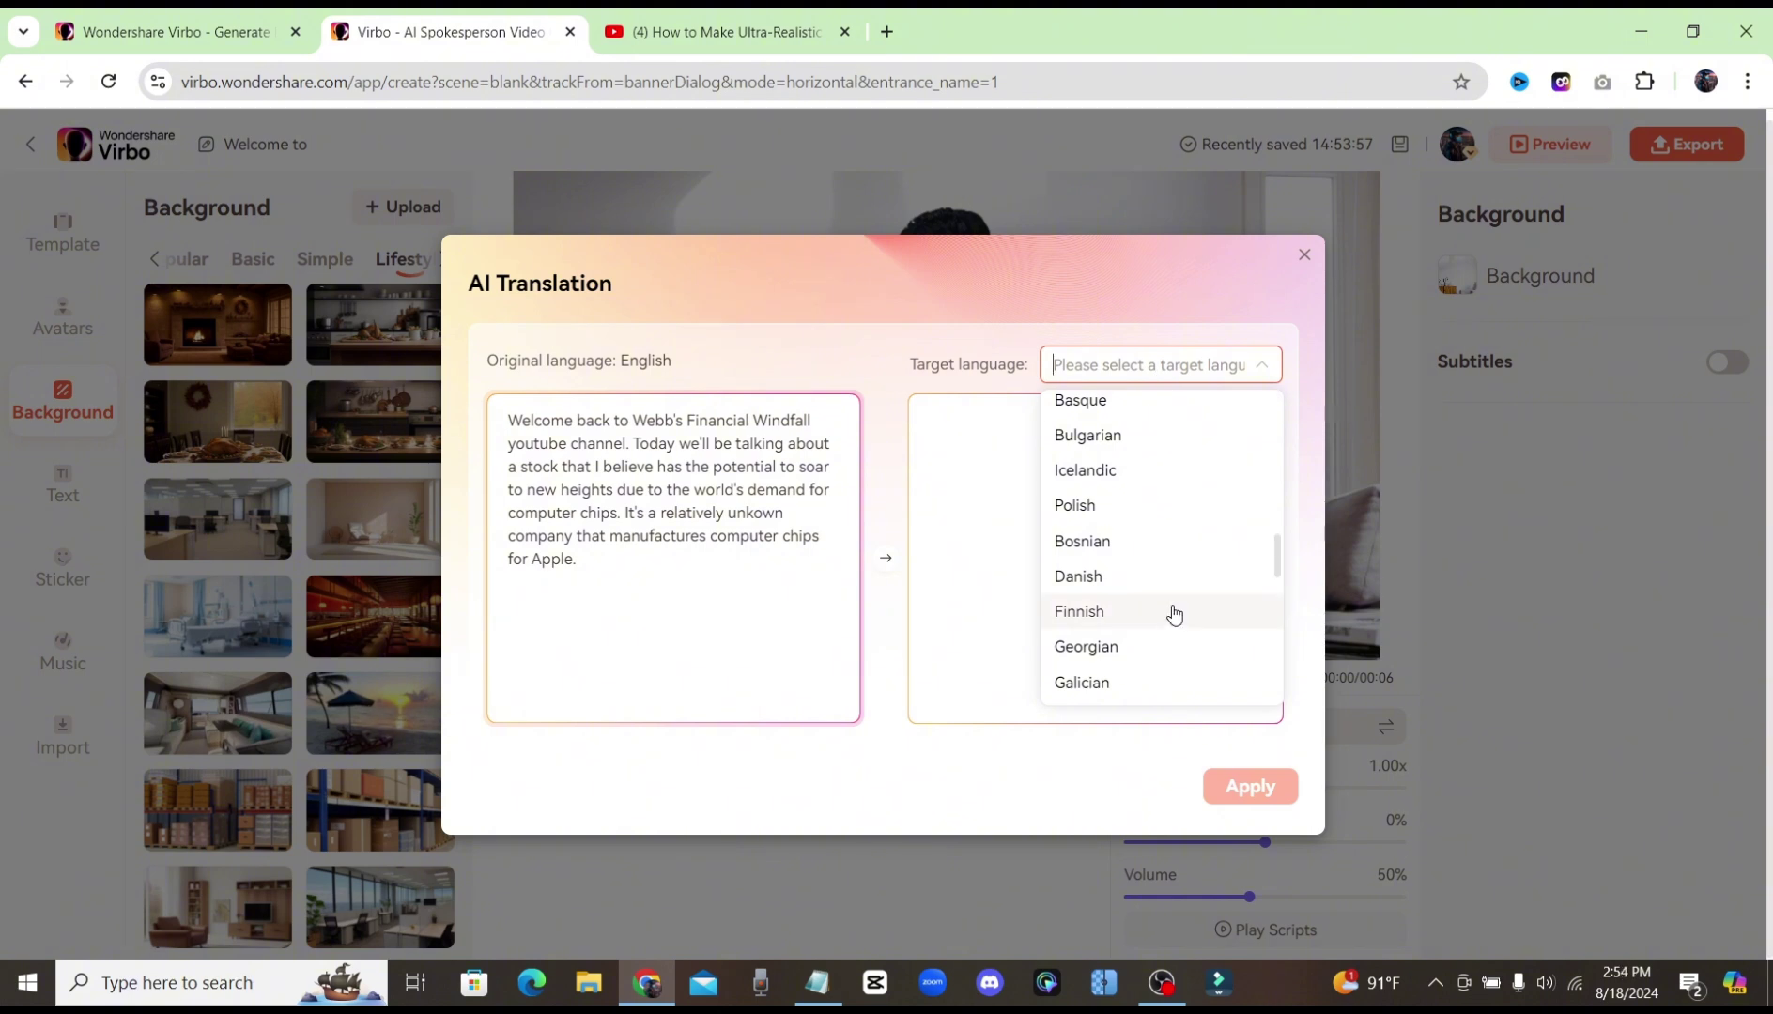
pyautogui.scroll(-5, 1176, 596)
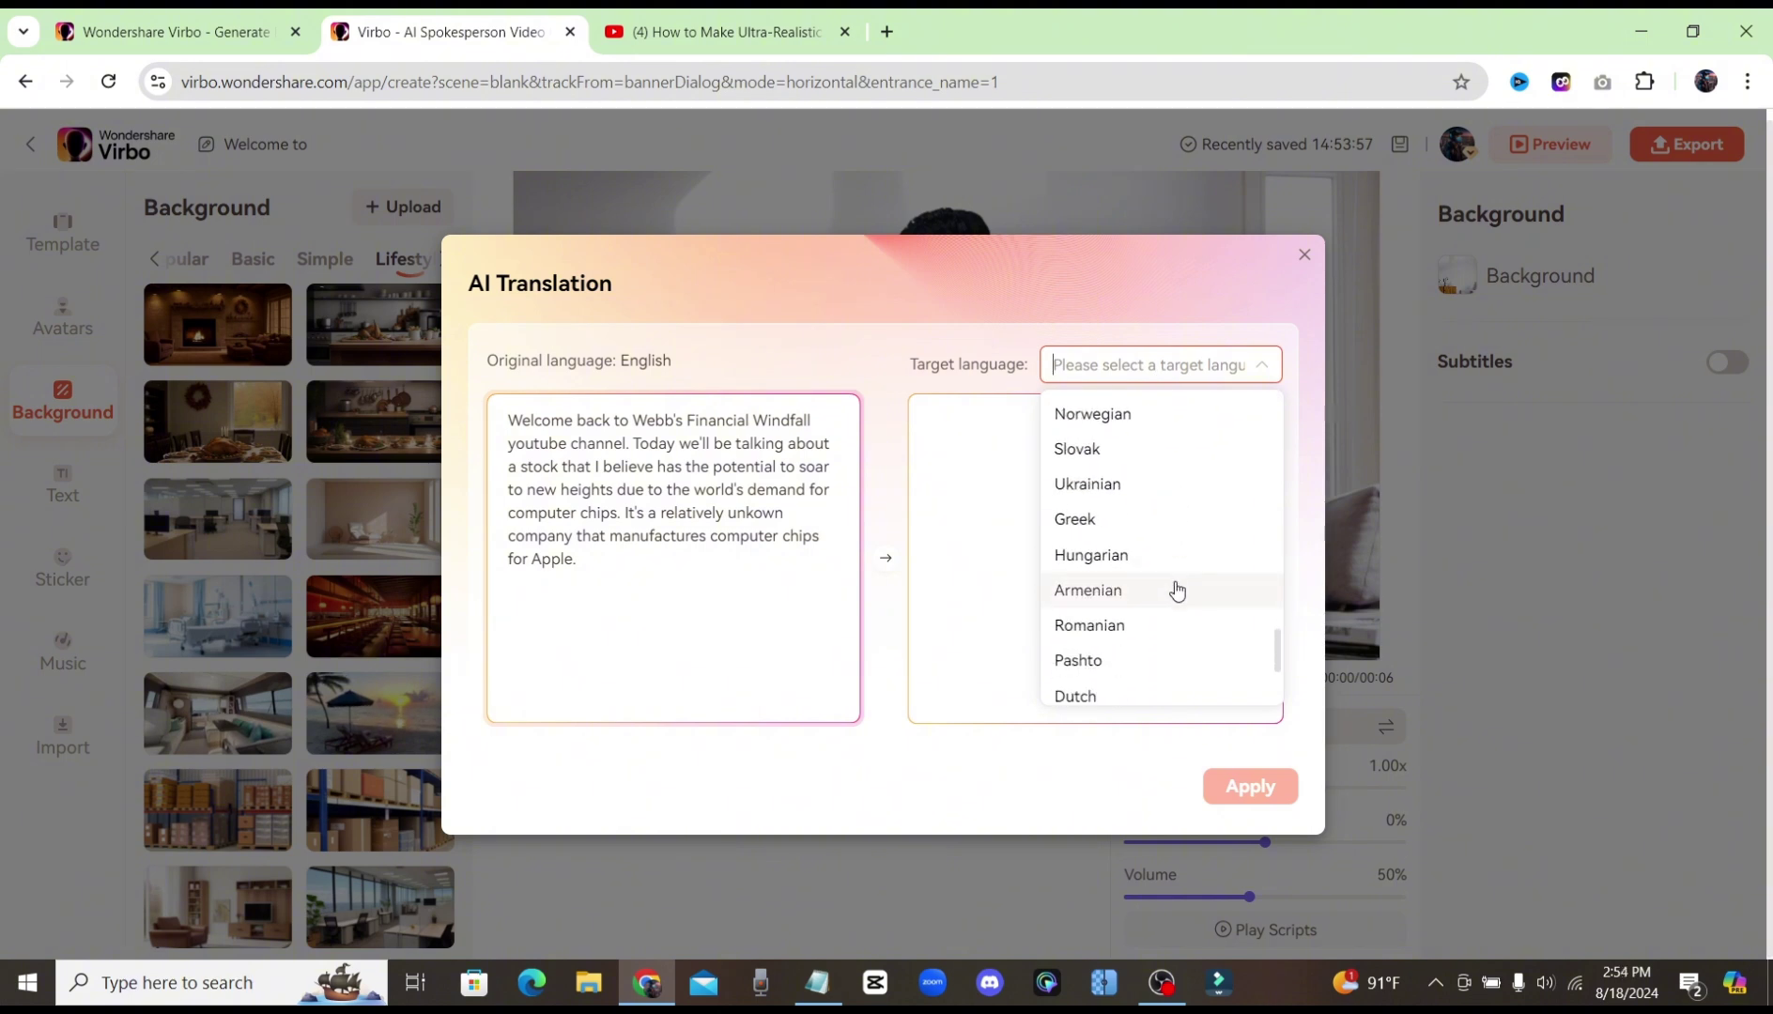
pyautogui.click(1144, 522)
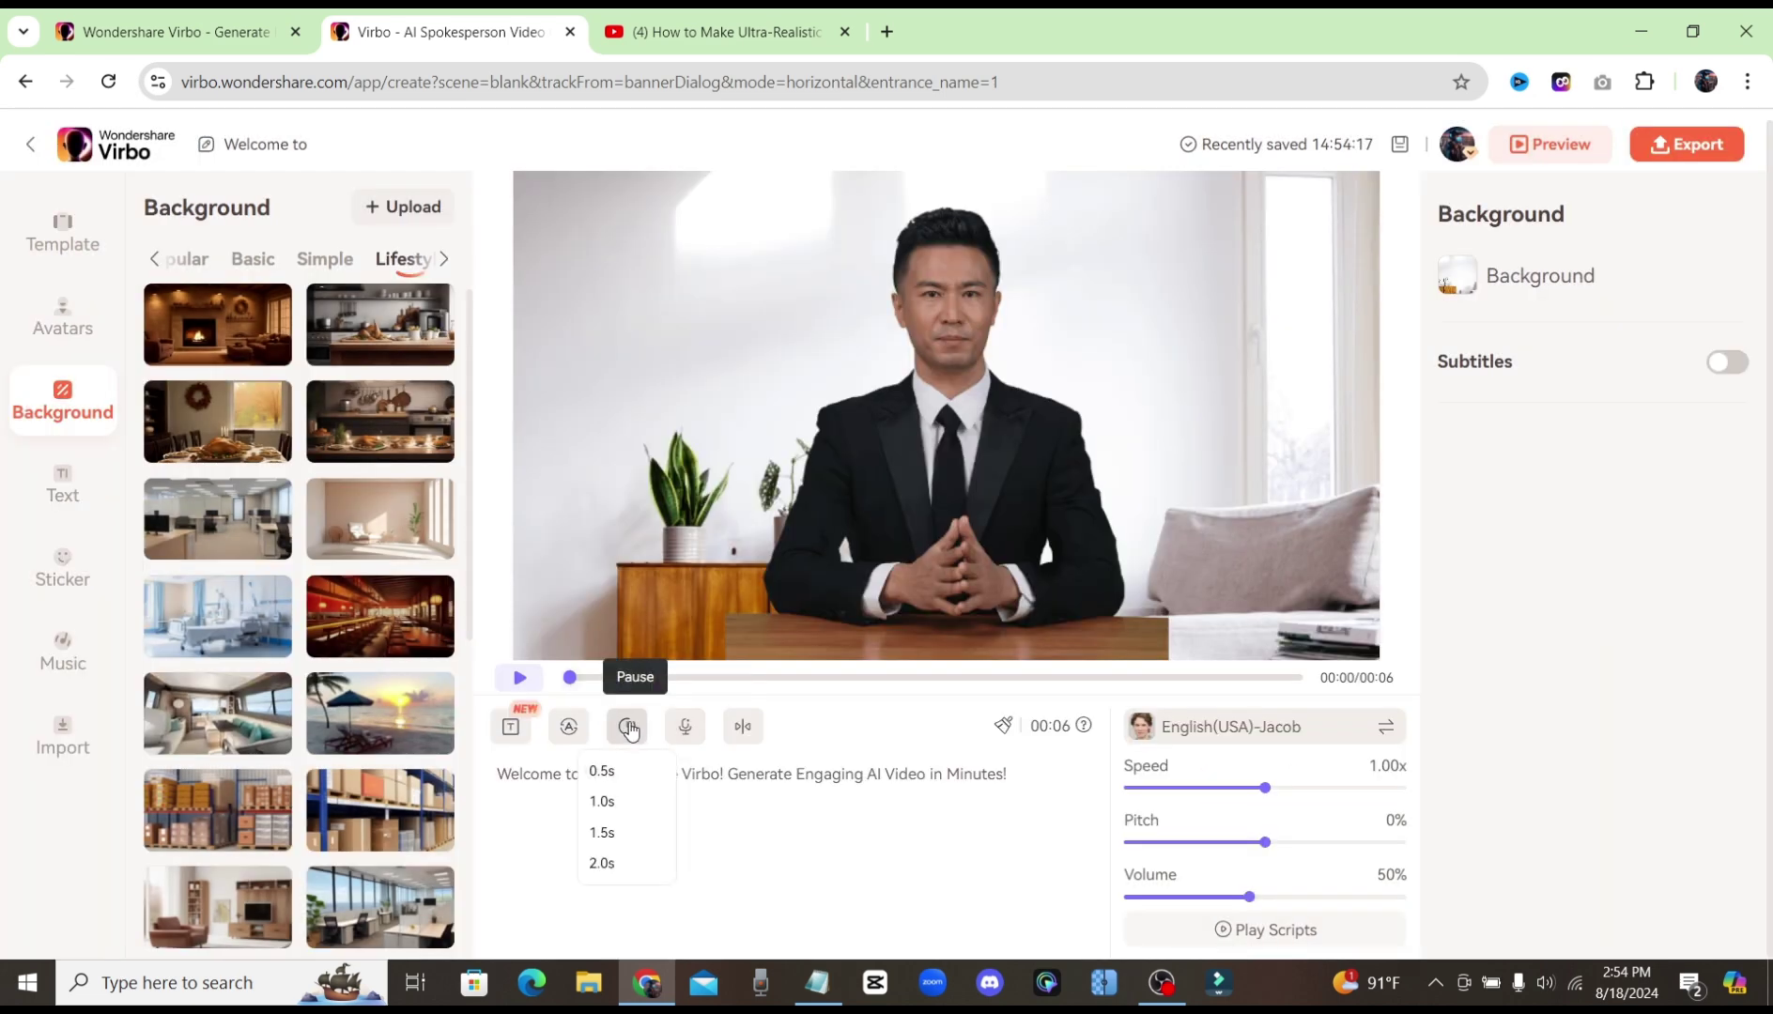
# Try audio-driven speech via Upload Audio, then close it without adding audio.
pyautogui.click(685, 735)
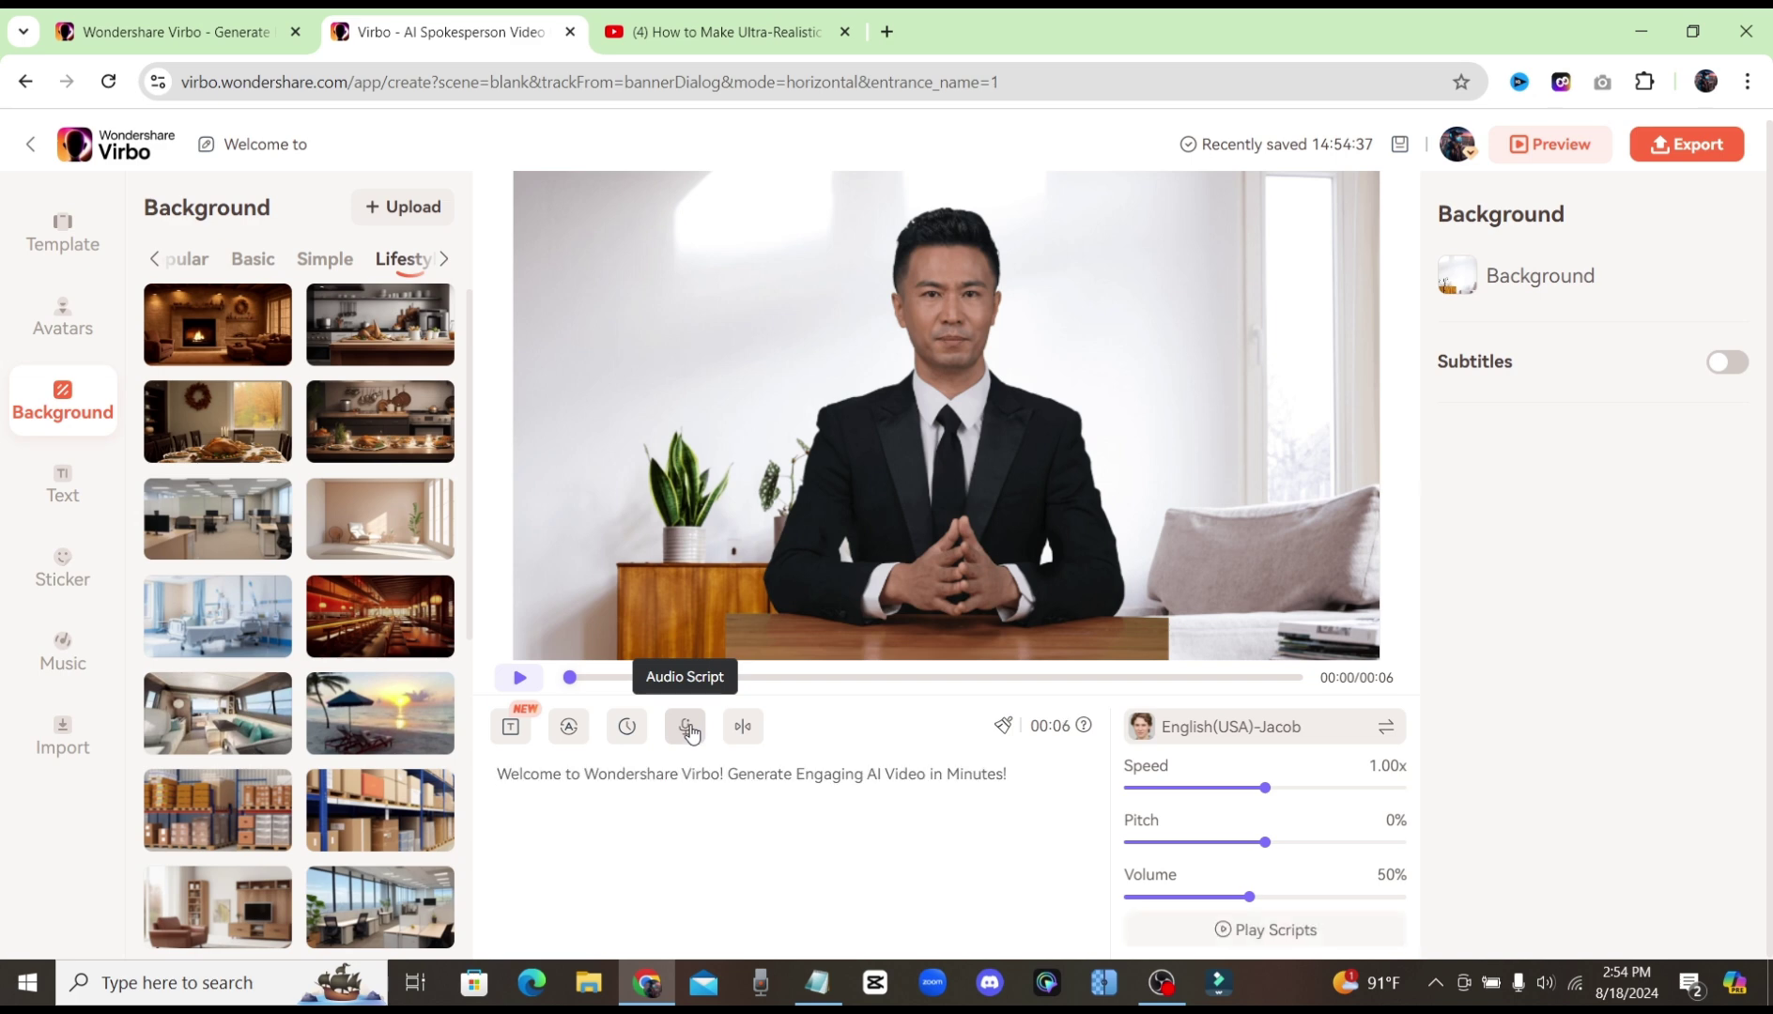
pyautogui.click(688, 731)
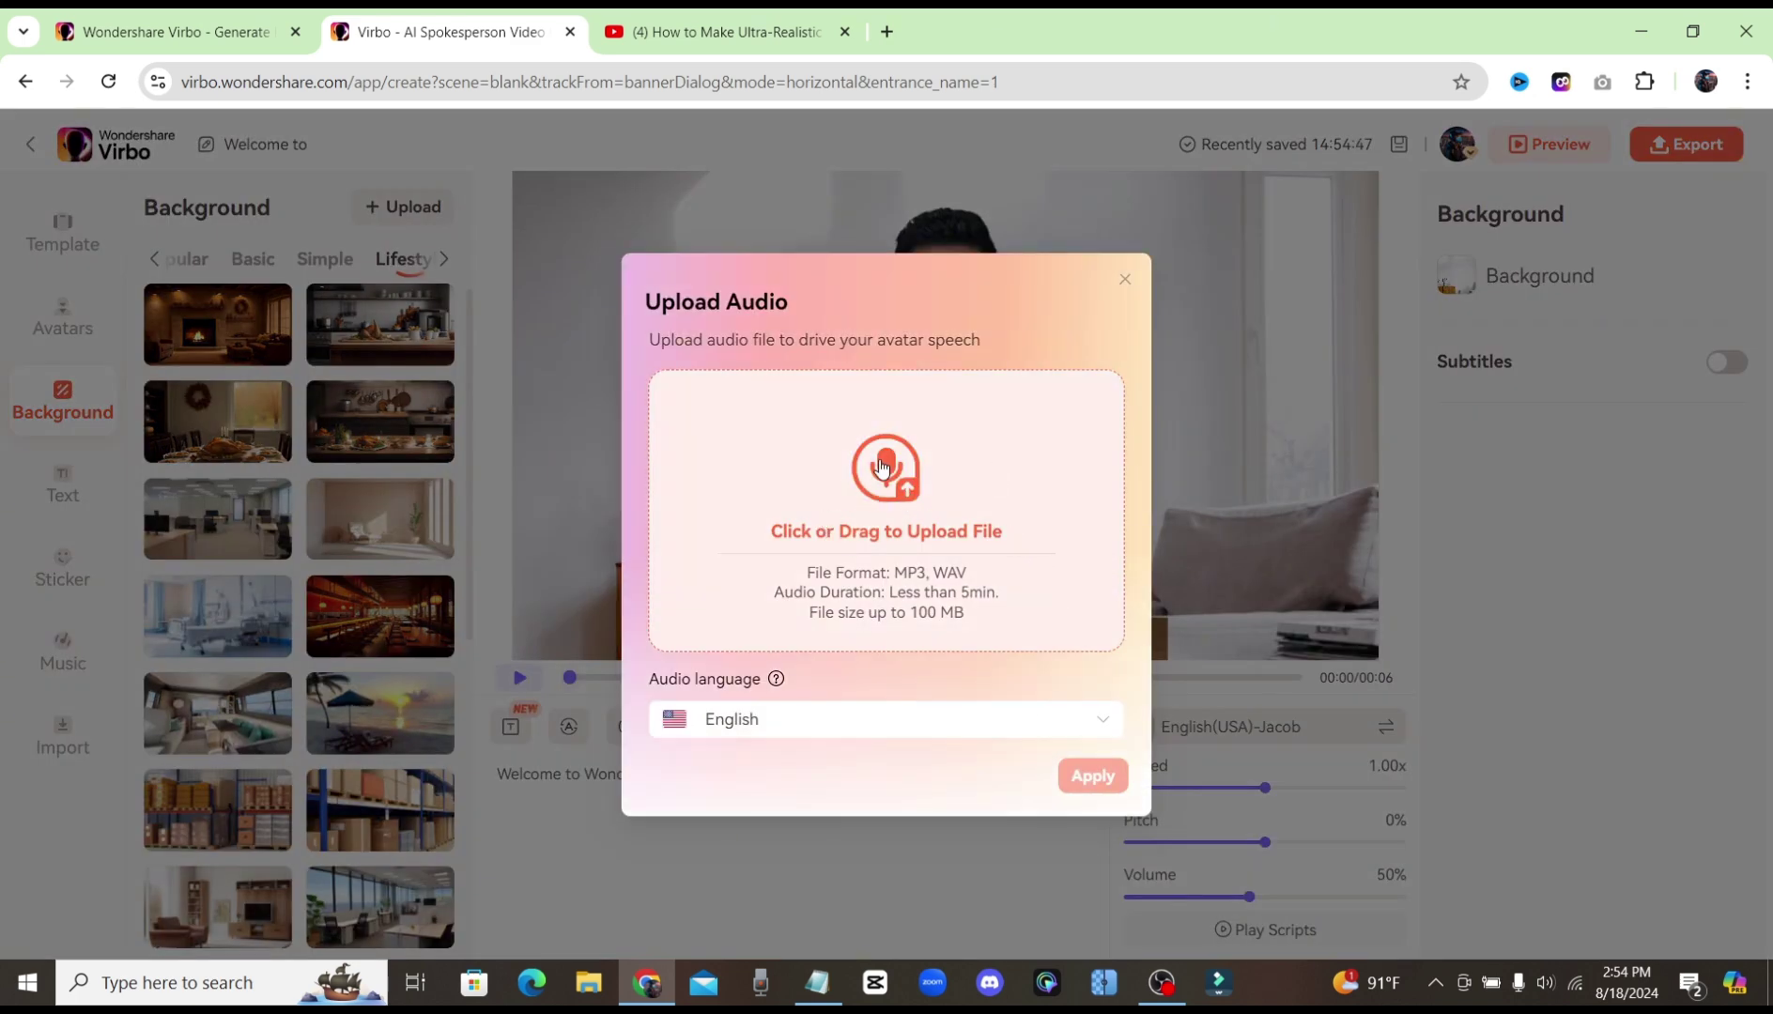
pyautogui.click(531, 776)
# Paste the chipmaker stock-channel paragraph into the script box, running 00:22.
pyautogui.rightClick(511, 772)
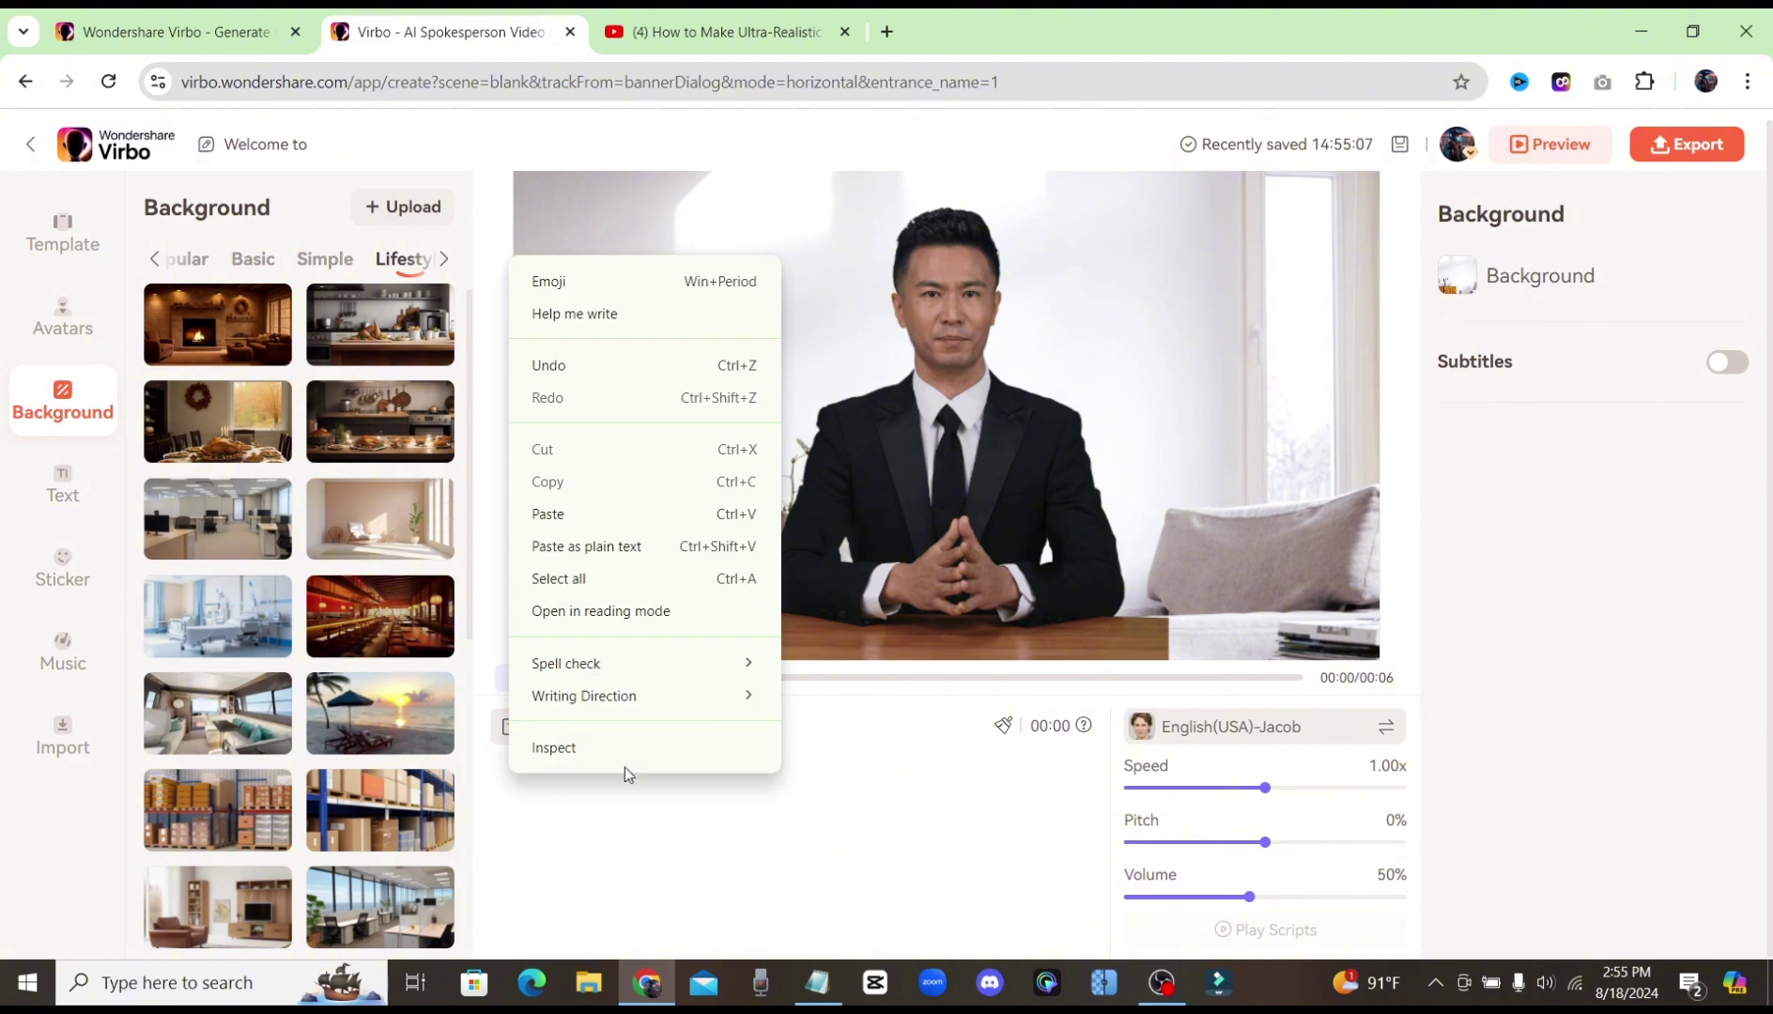
pyautogui.click(609, 522)
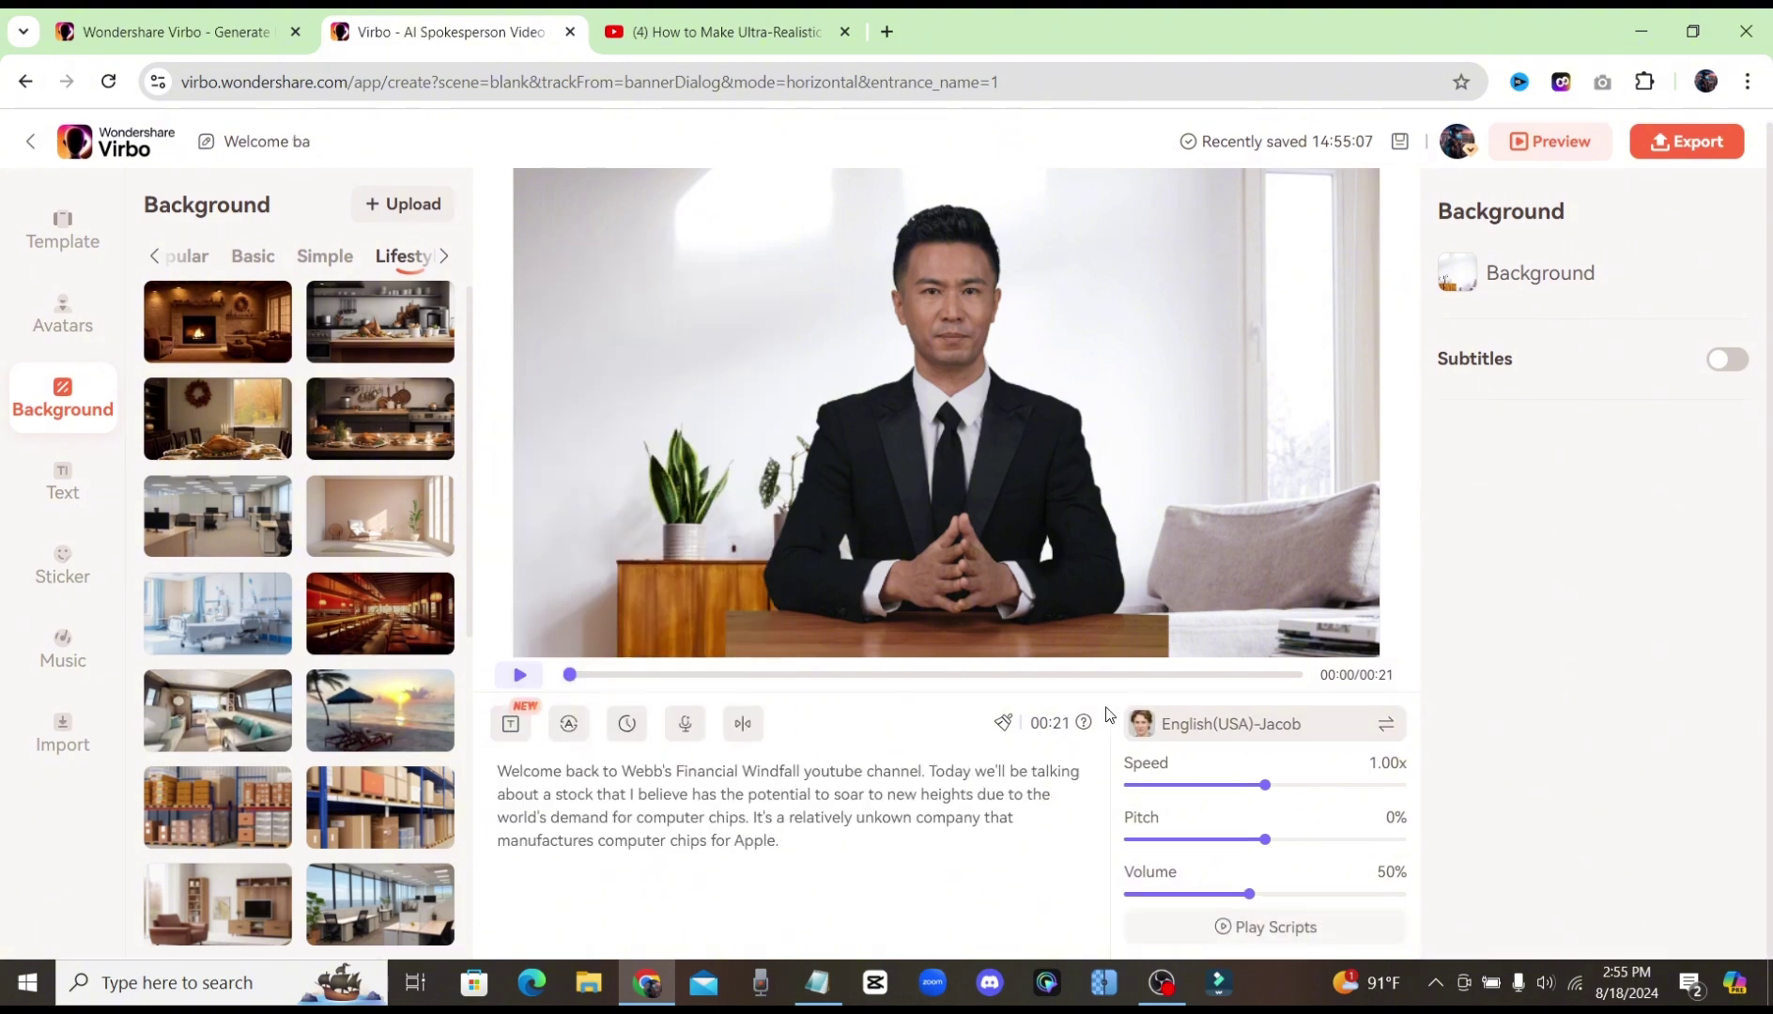
pyautogui.write('zz')
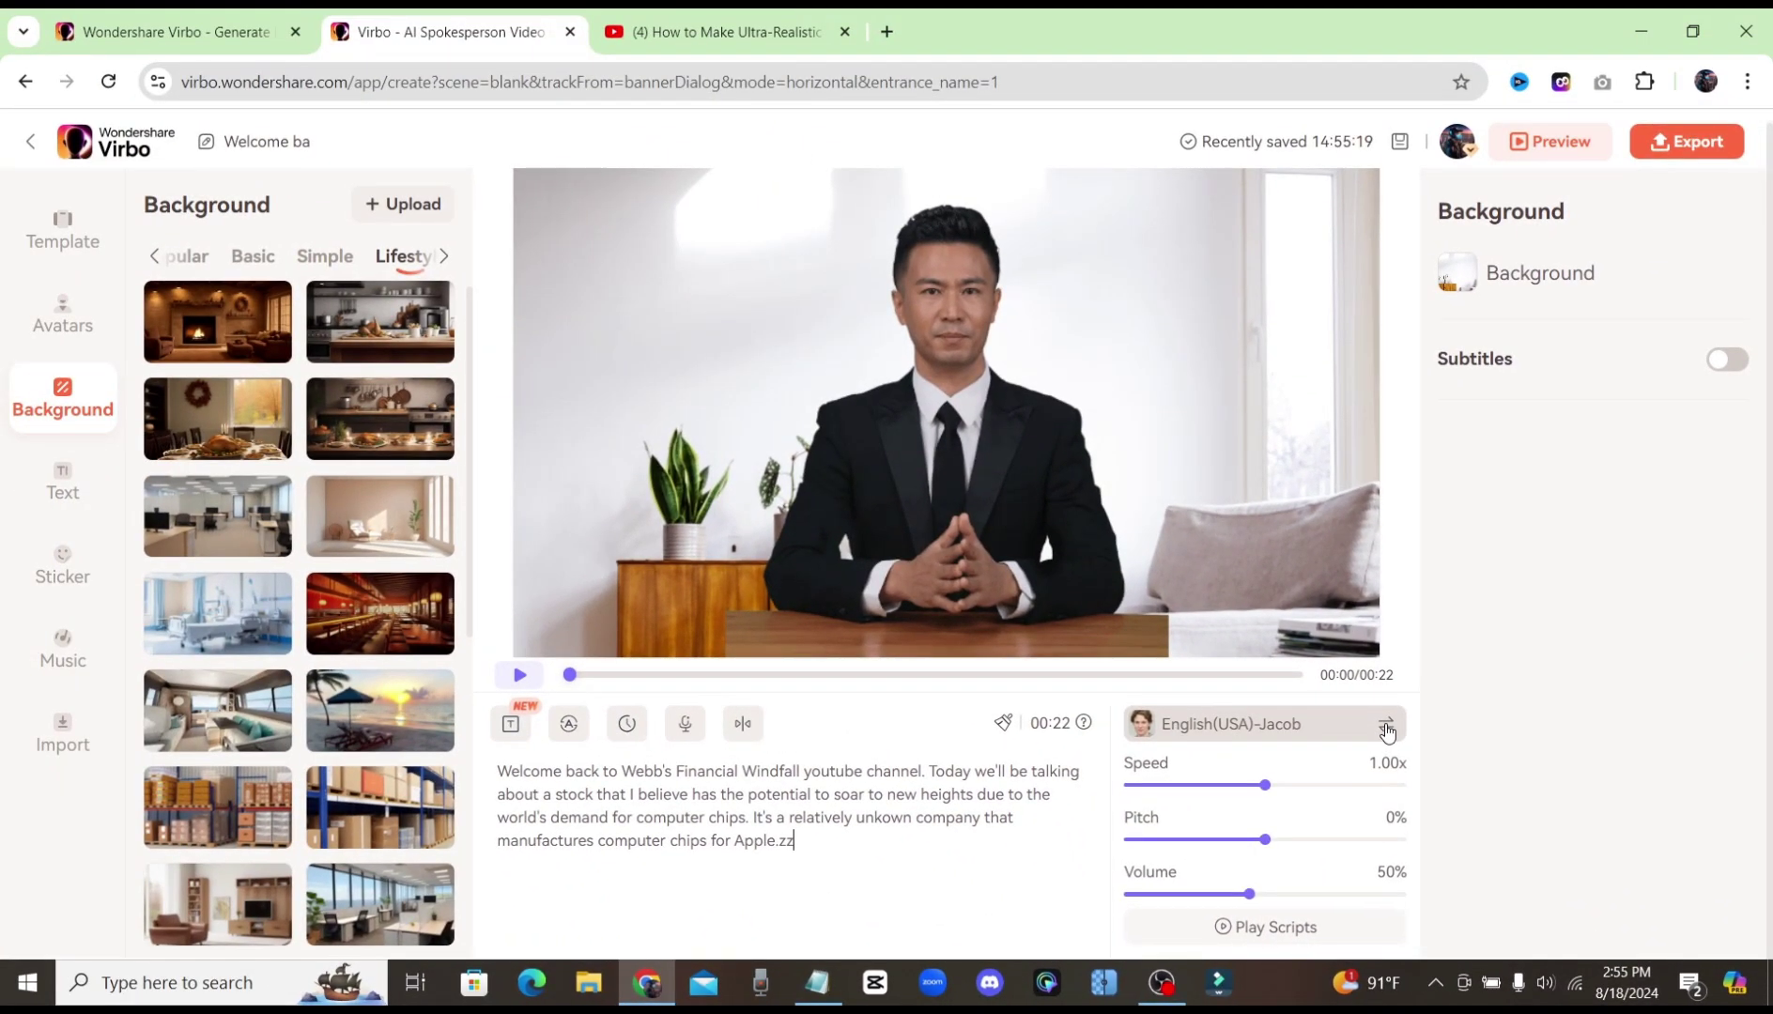
# Filter voices to English and male, then select Liam as the avatar's voiceover.
pyautogui.click(1154, 564)
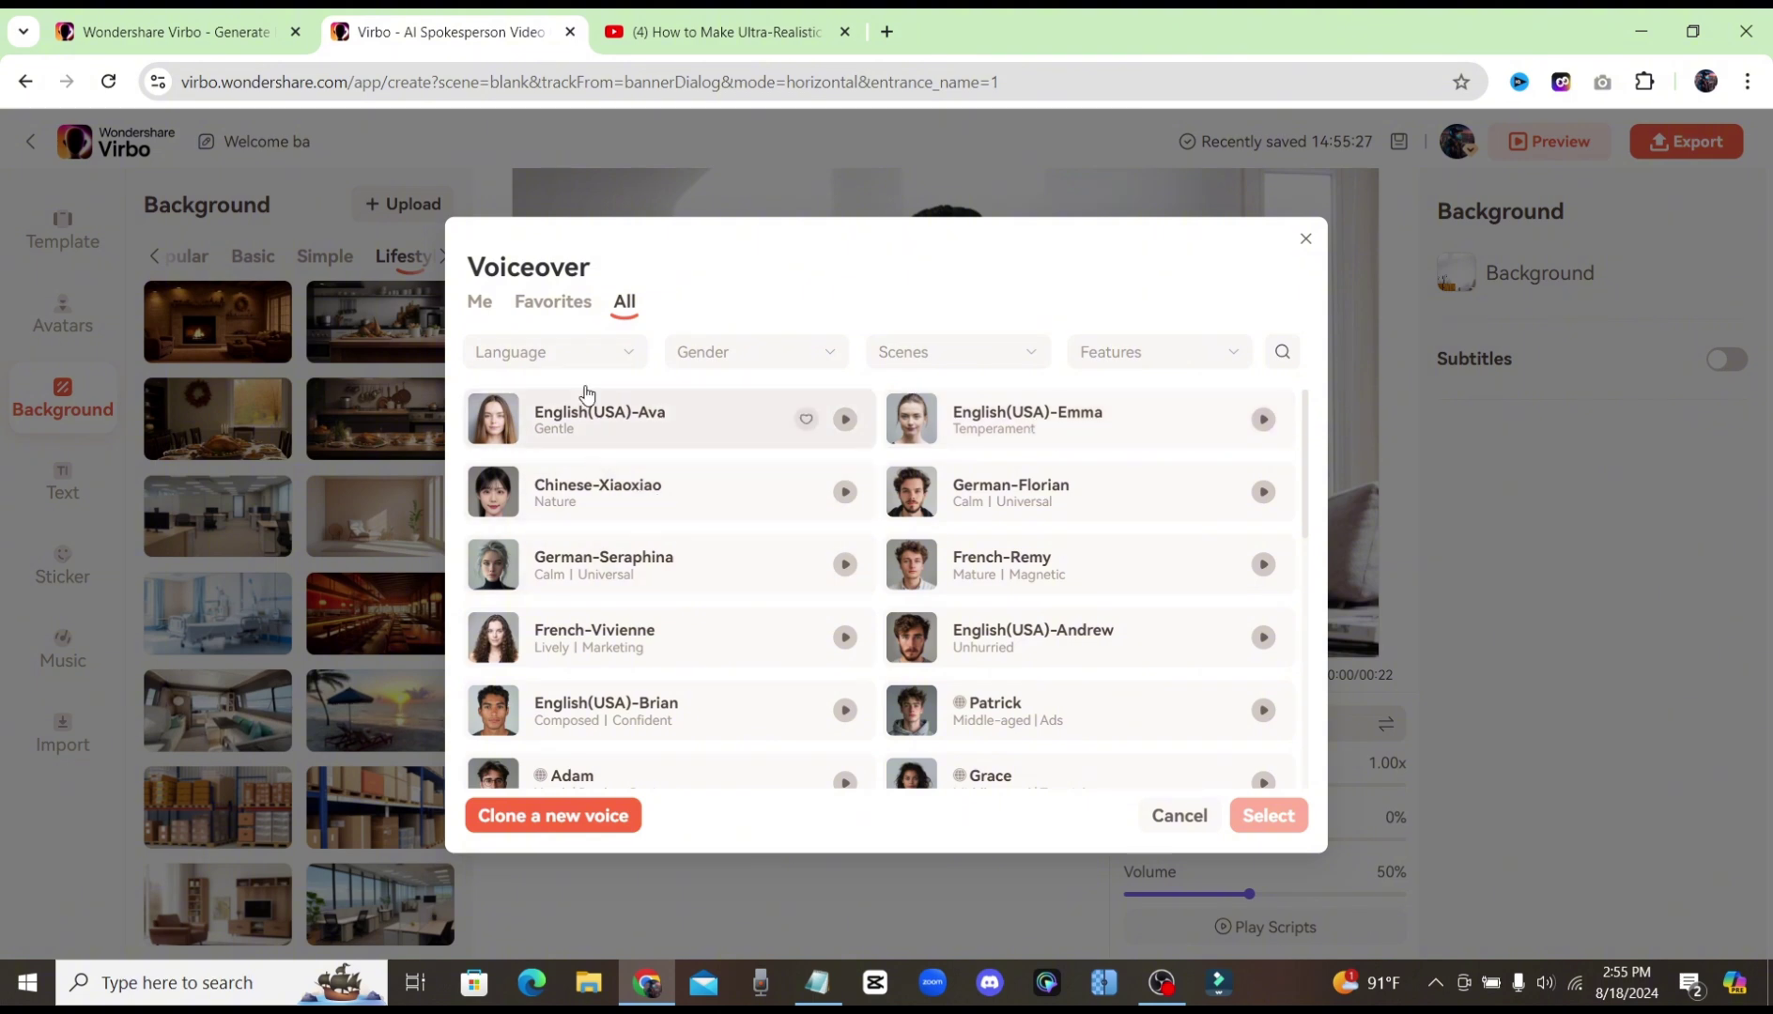
pyautogui.click(568, 357)
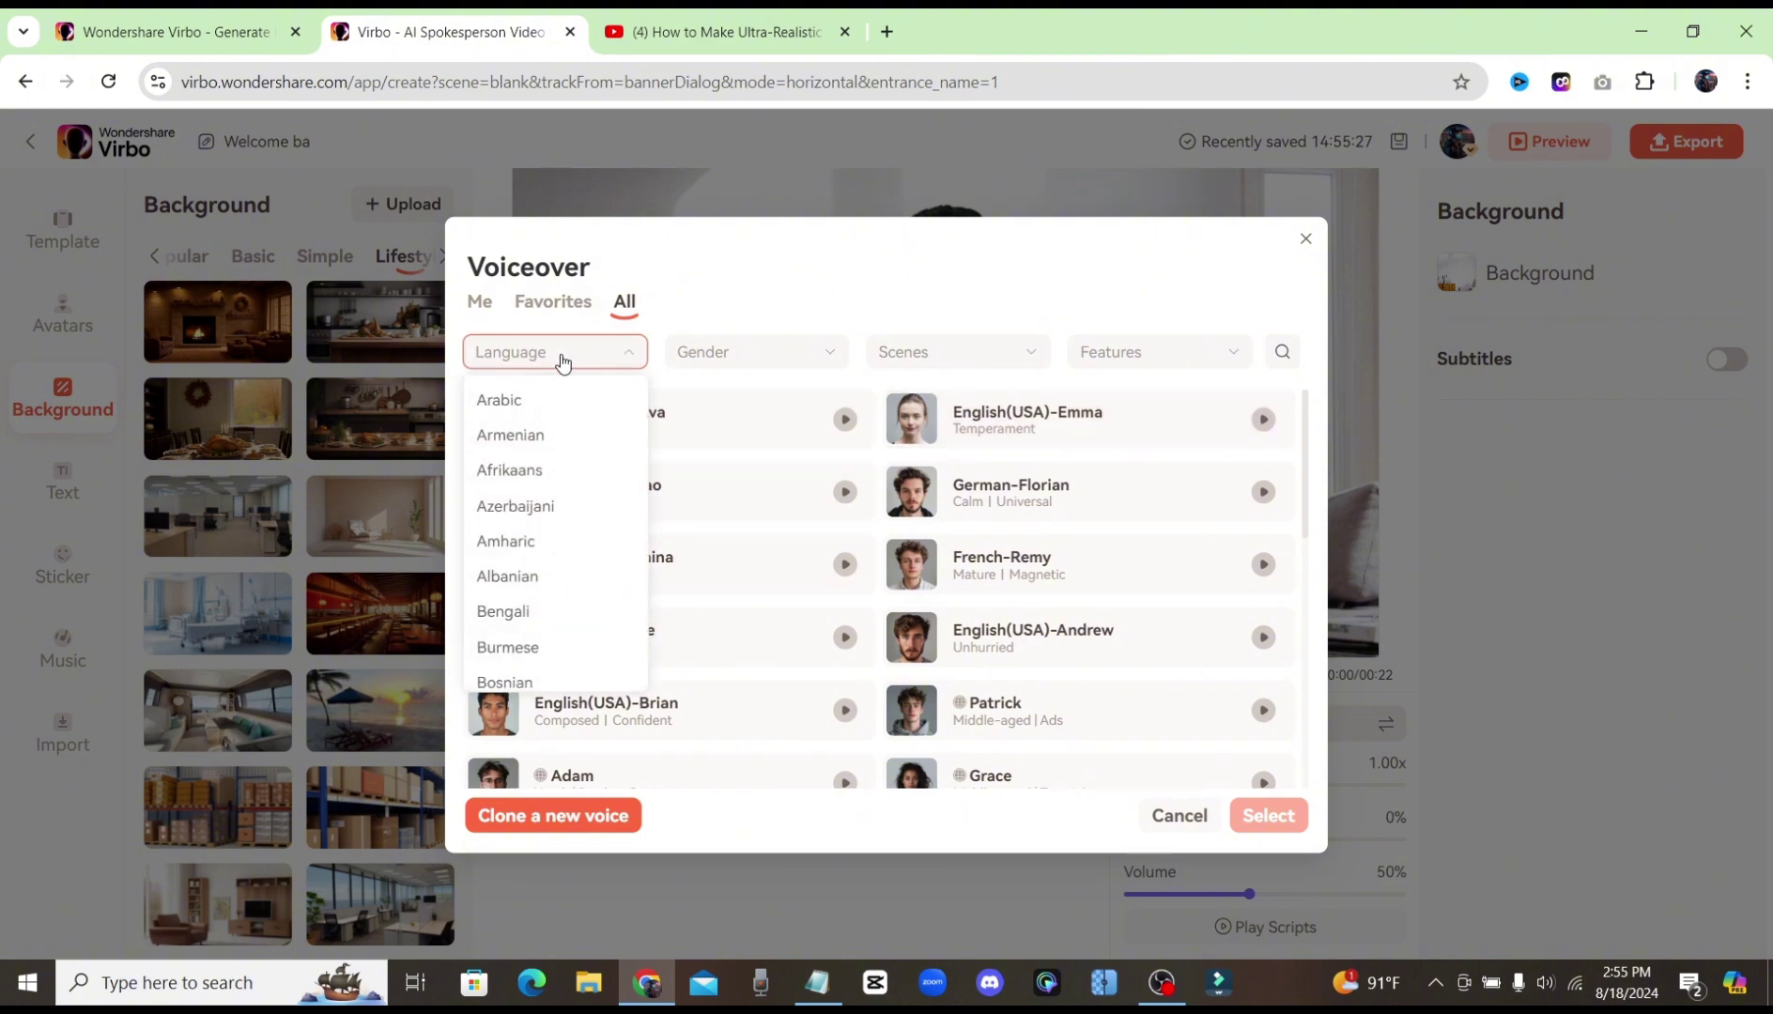
pyautogui.scroll(-5, 545, 523)
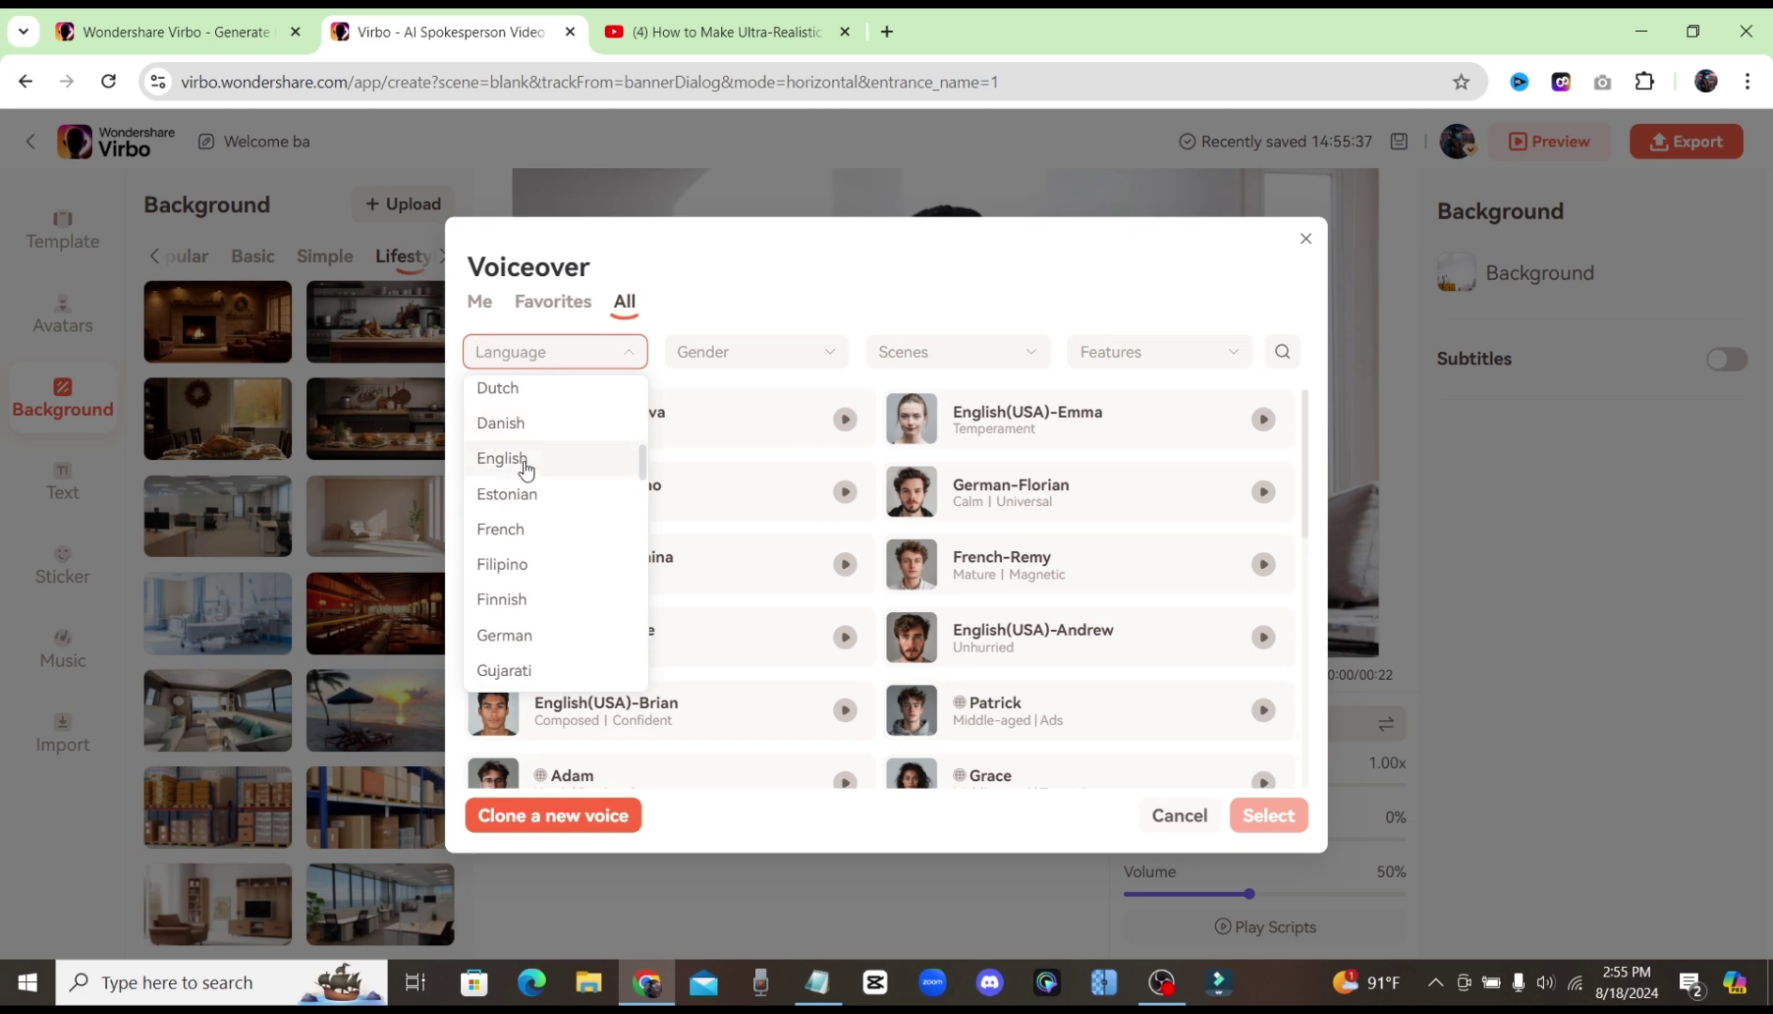
pyautogui.click(550, 458)
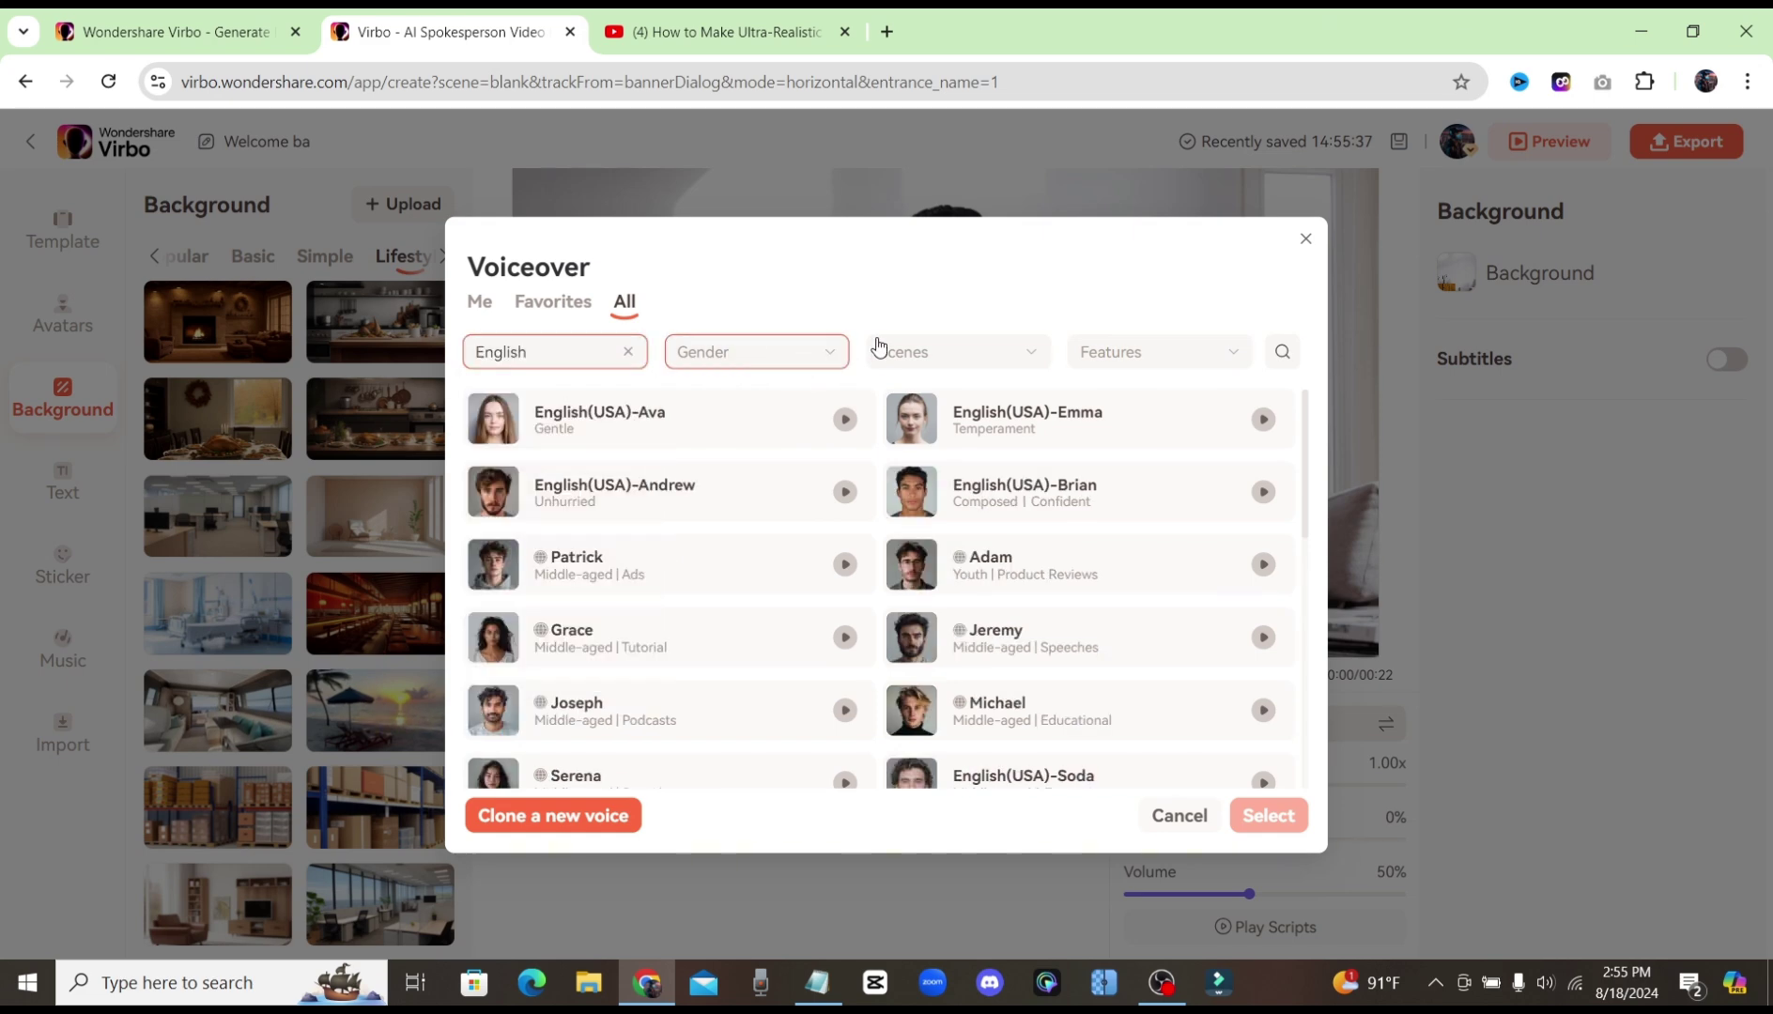
pyautogui.click(798, 362)
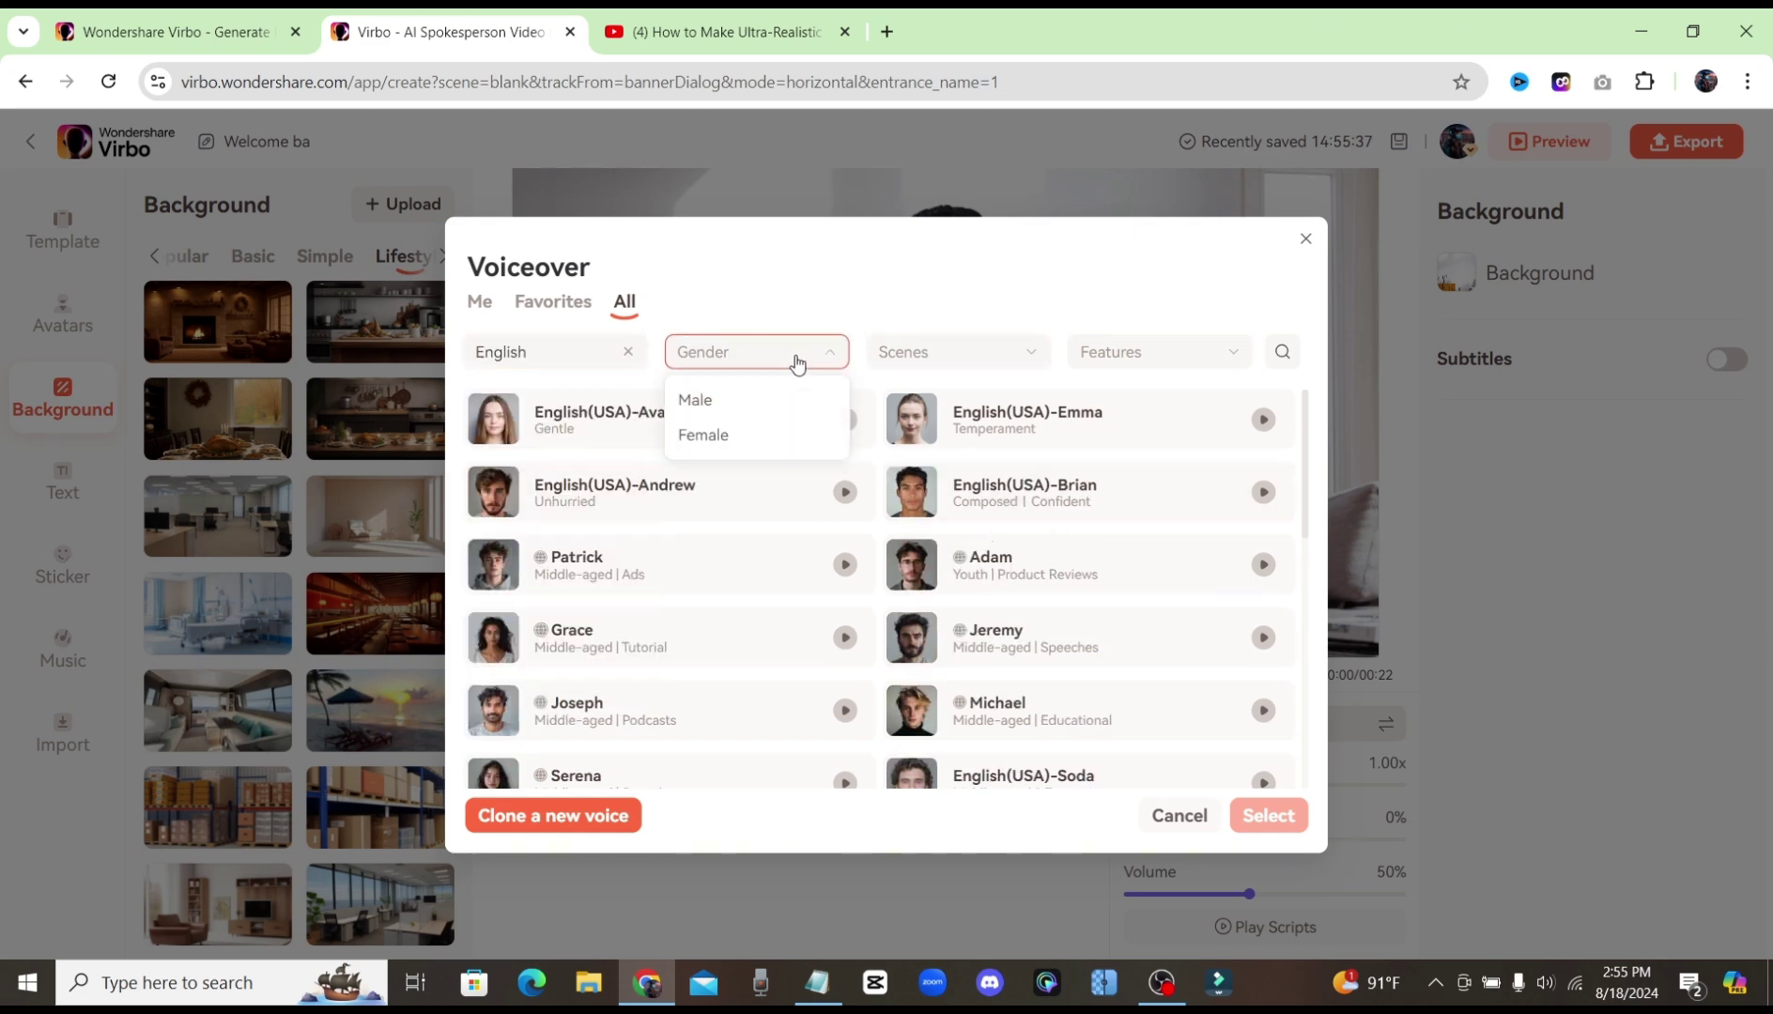
pyautogui.click(720, 408)
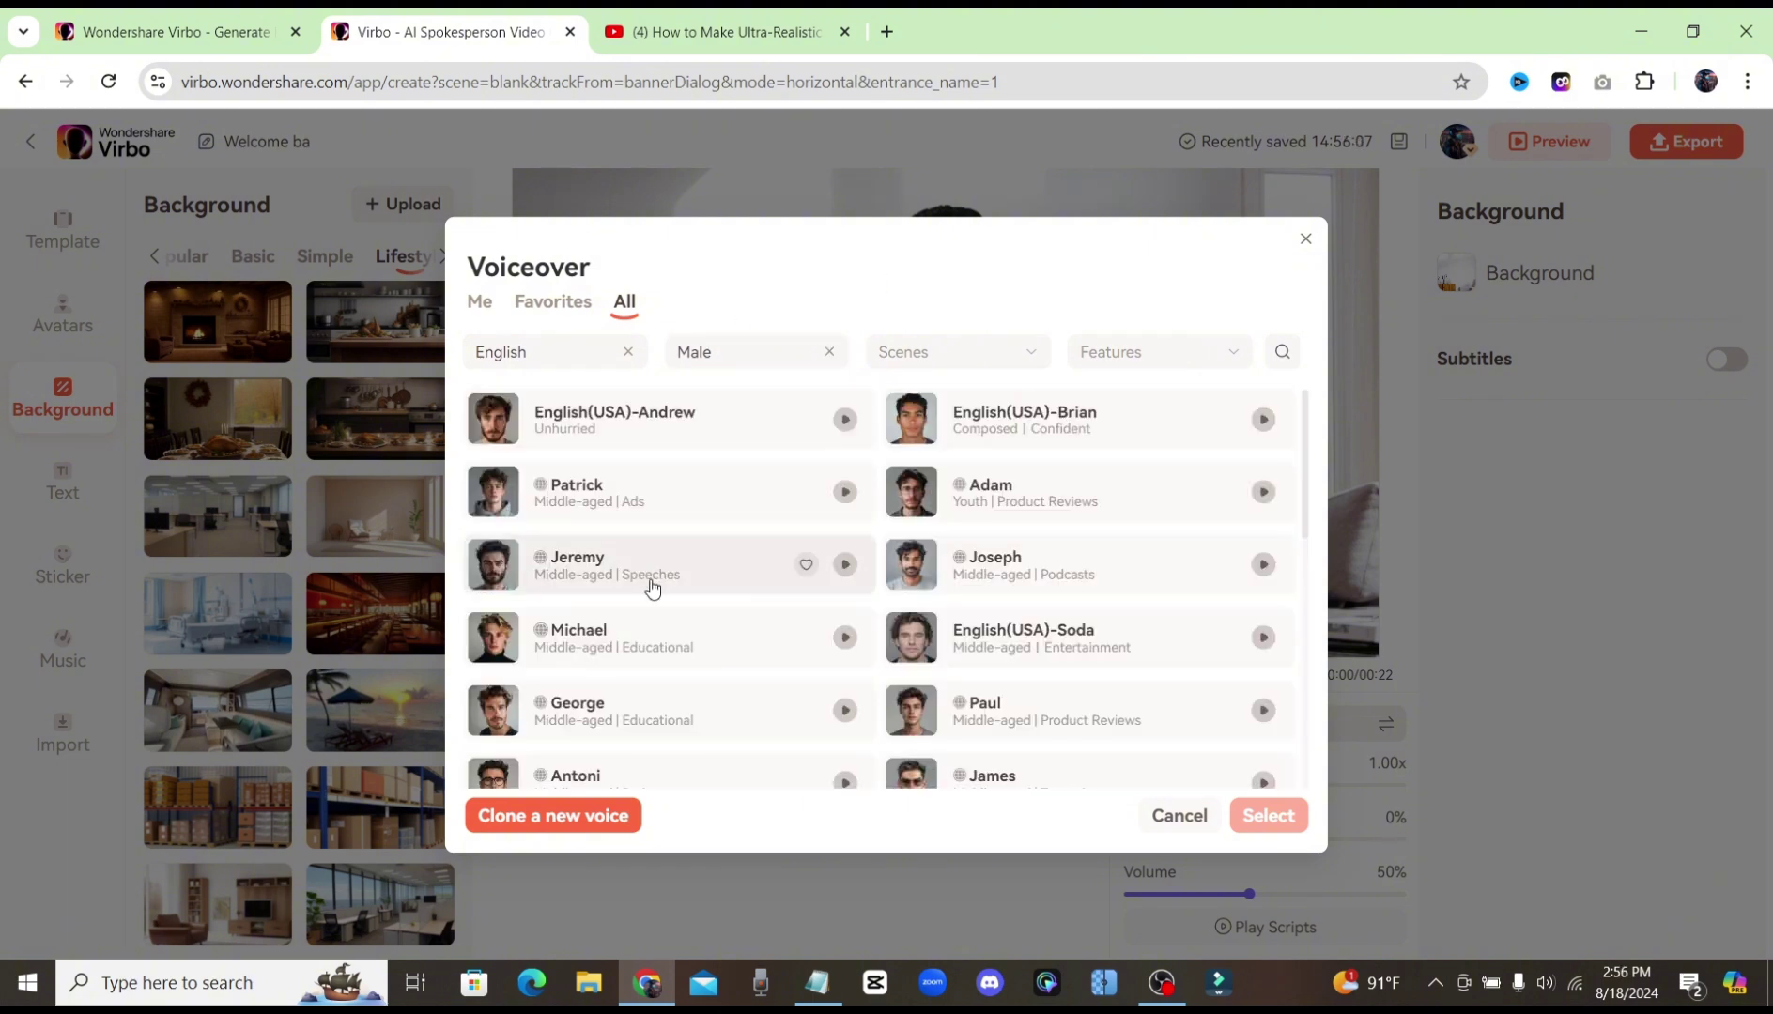
pyautogui.scroll(-1, 676, 529)
pyautogui.scroll(-10, 676, 529)
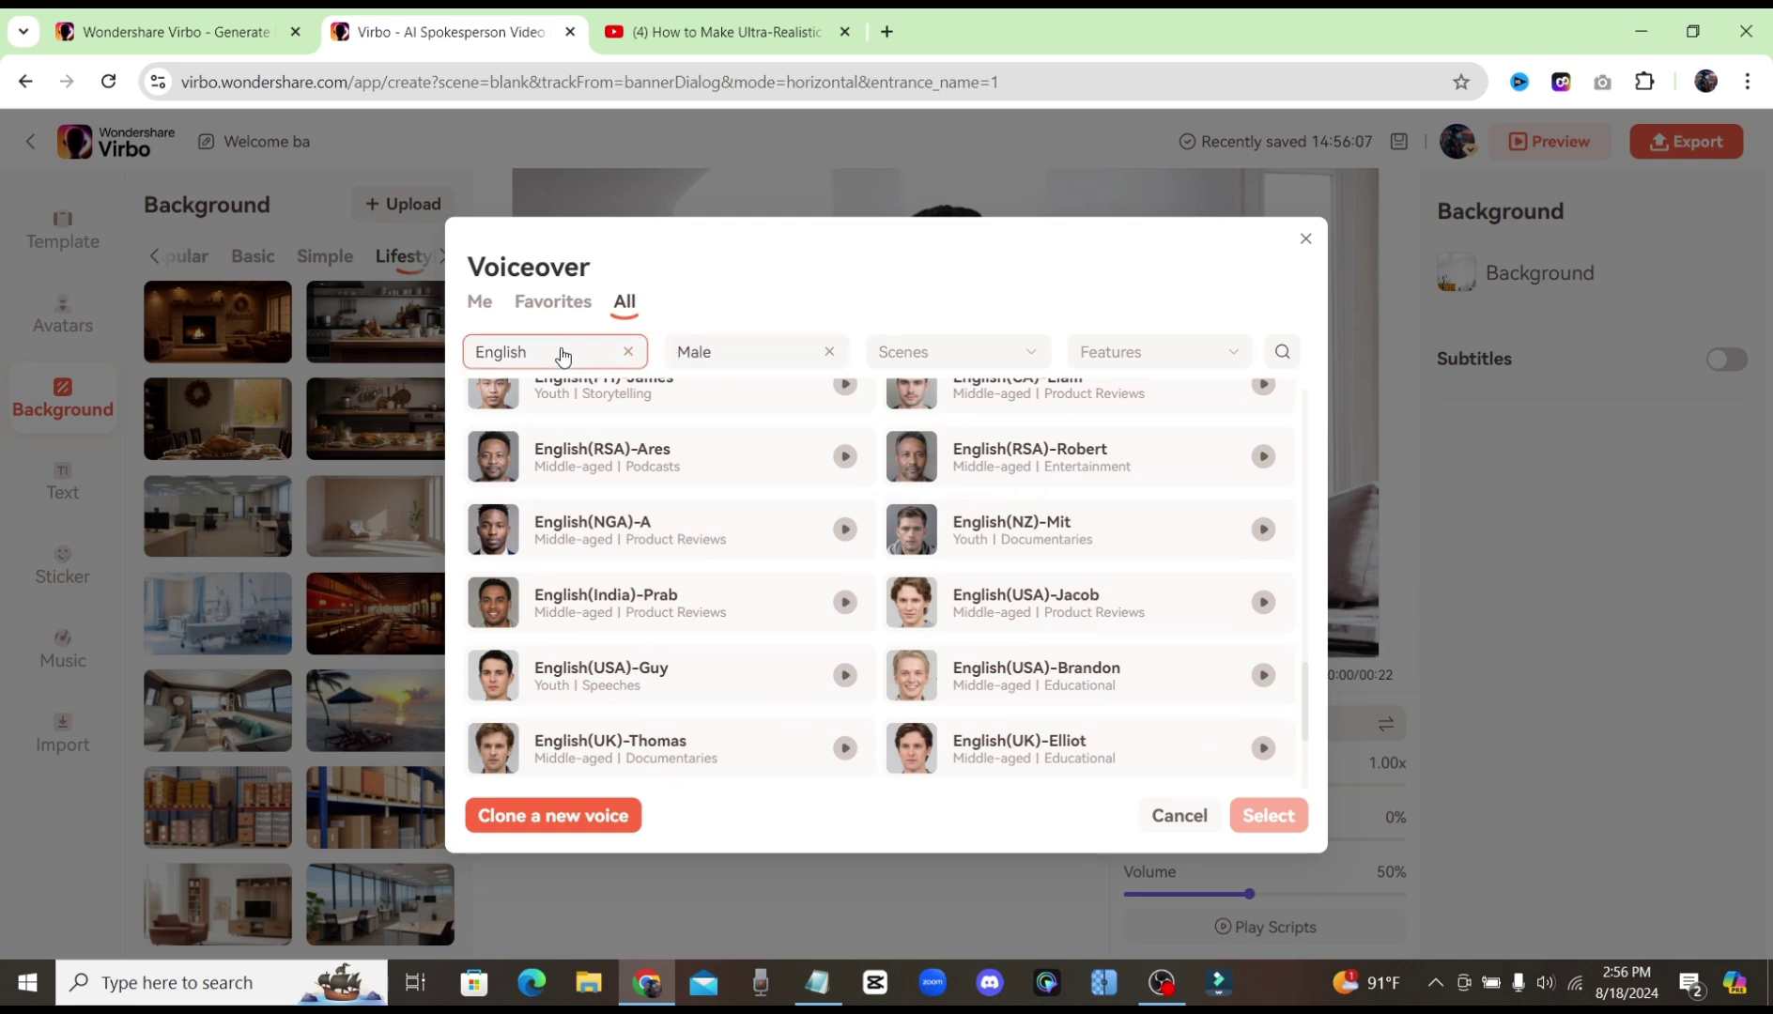
pyautogui.scroll(12, 843, 452)
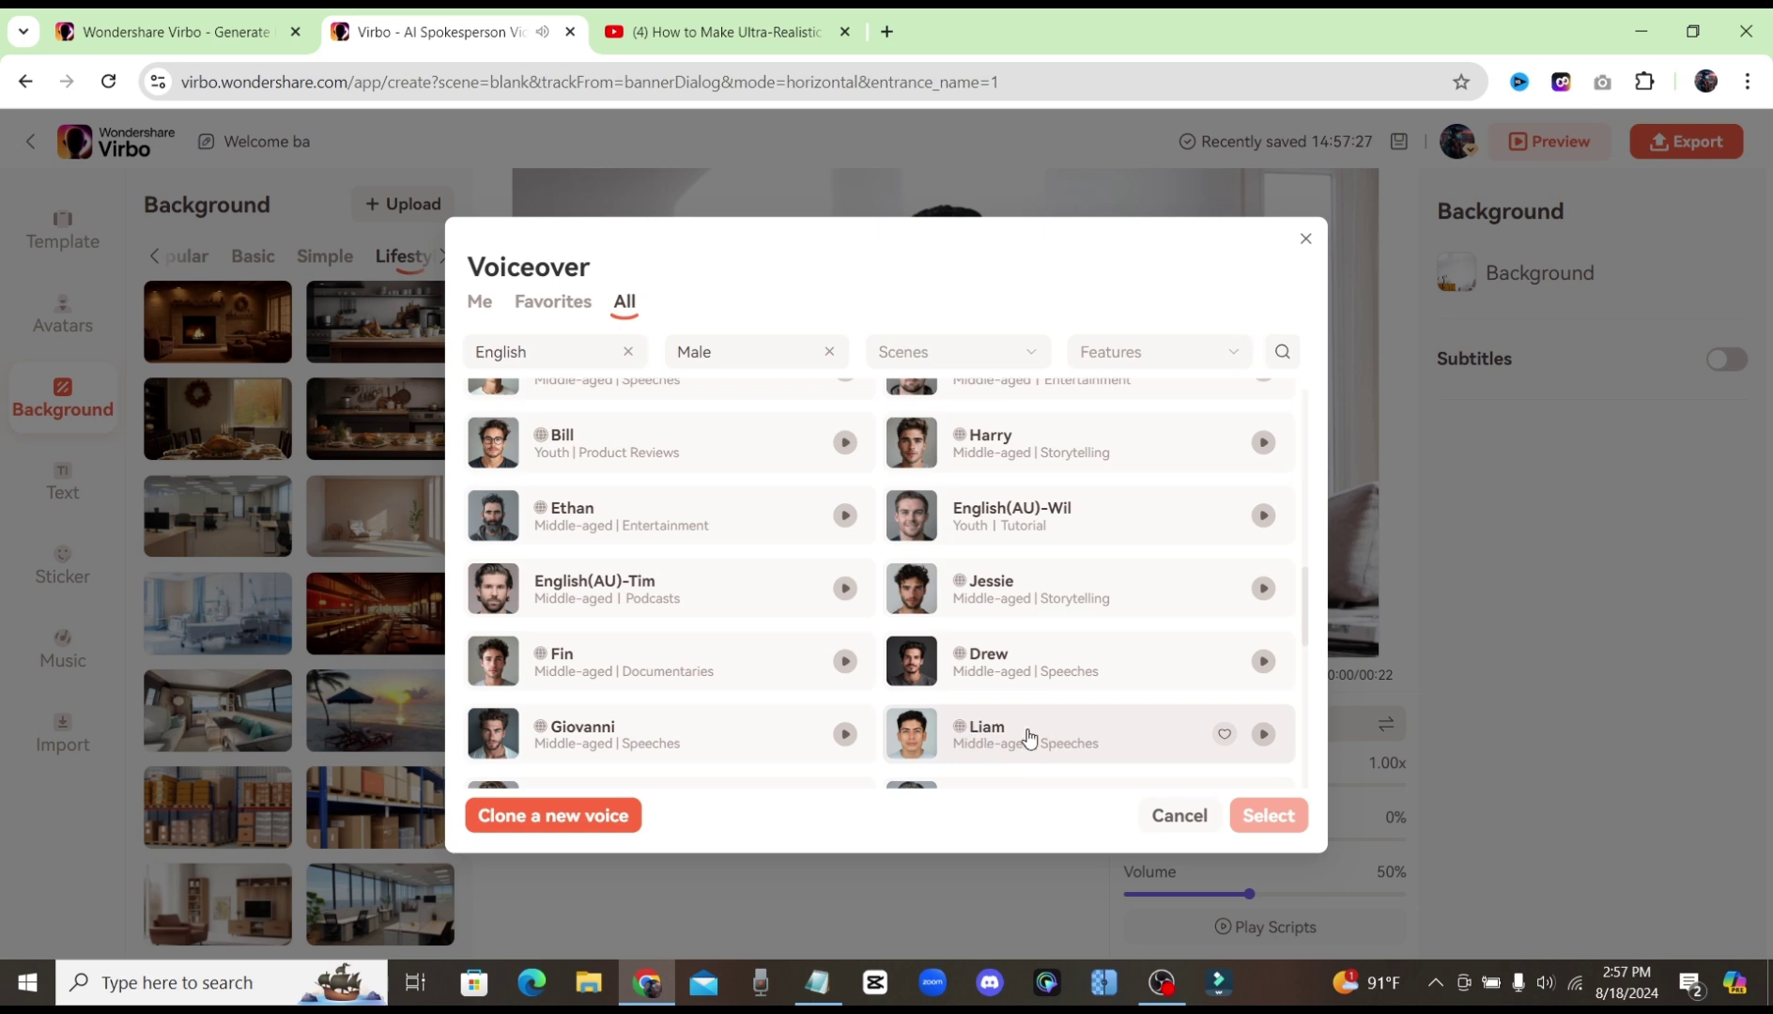
pyautogui.click(1076, 745)
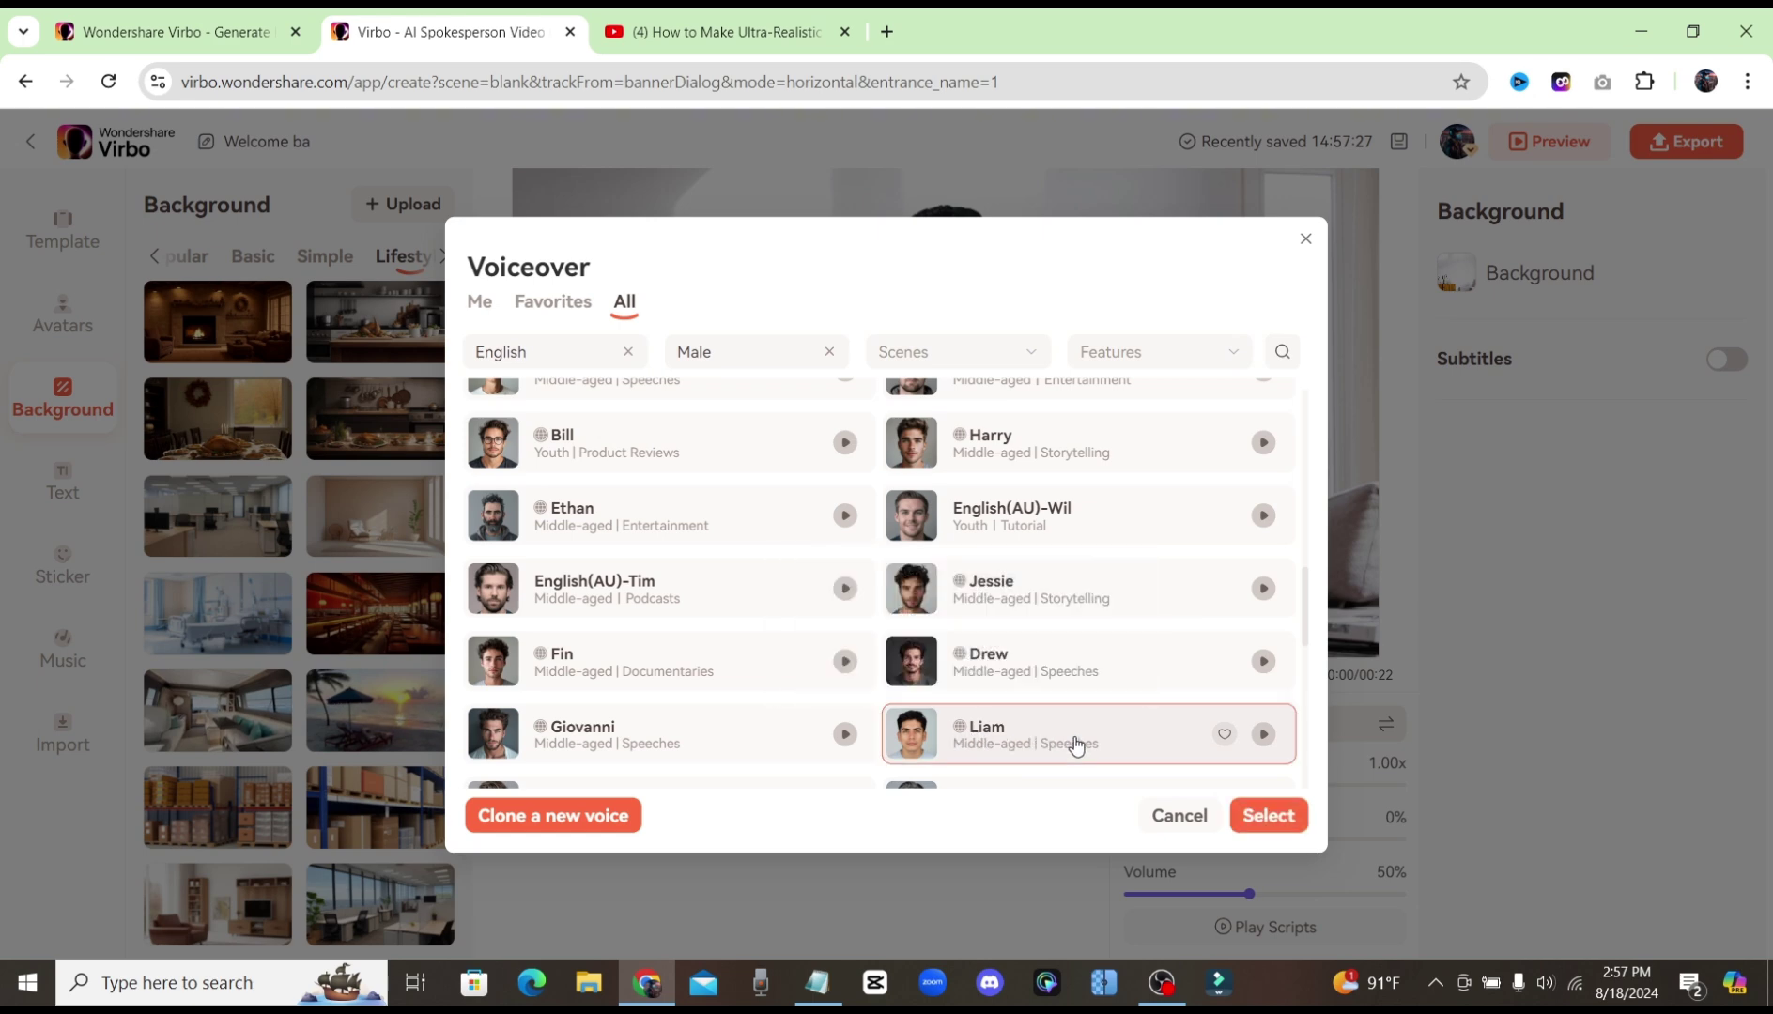
pyautogui.click(1268, 816)
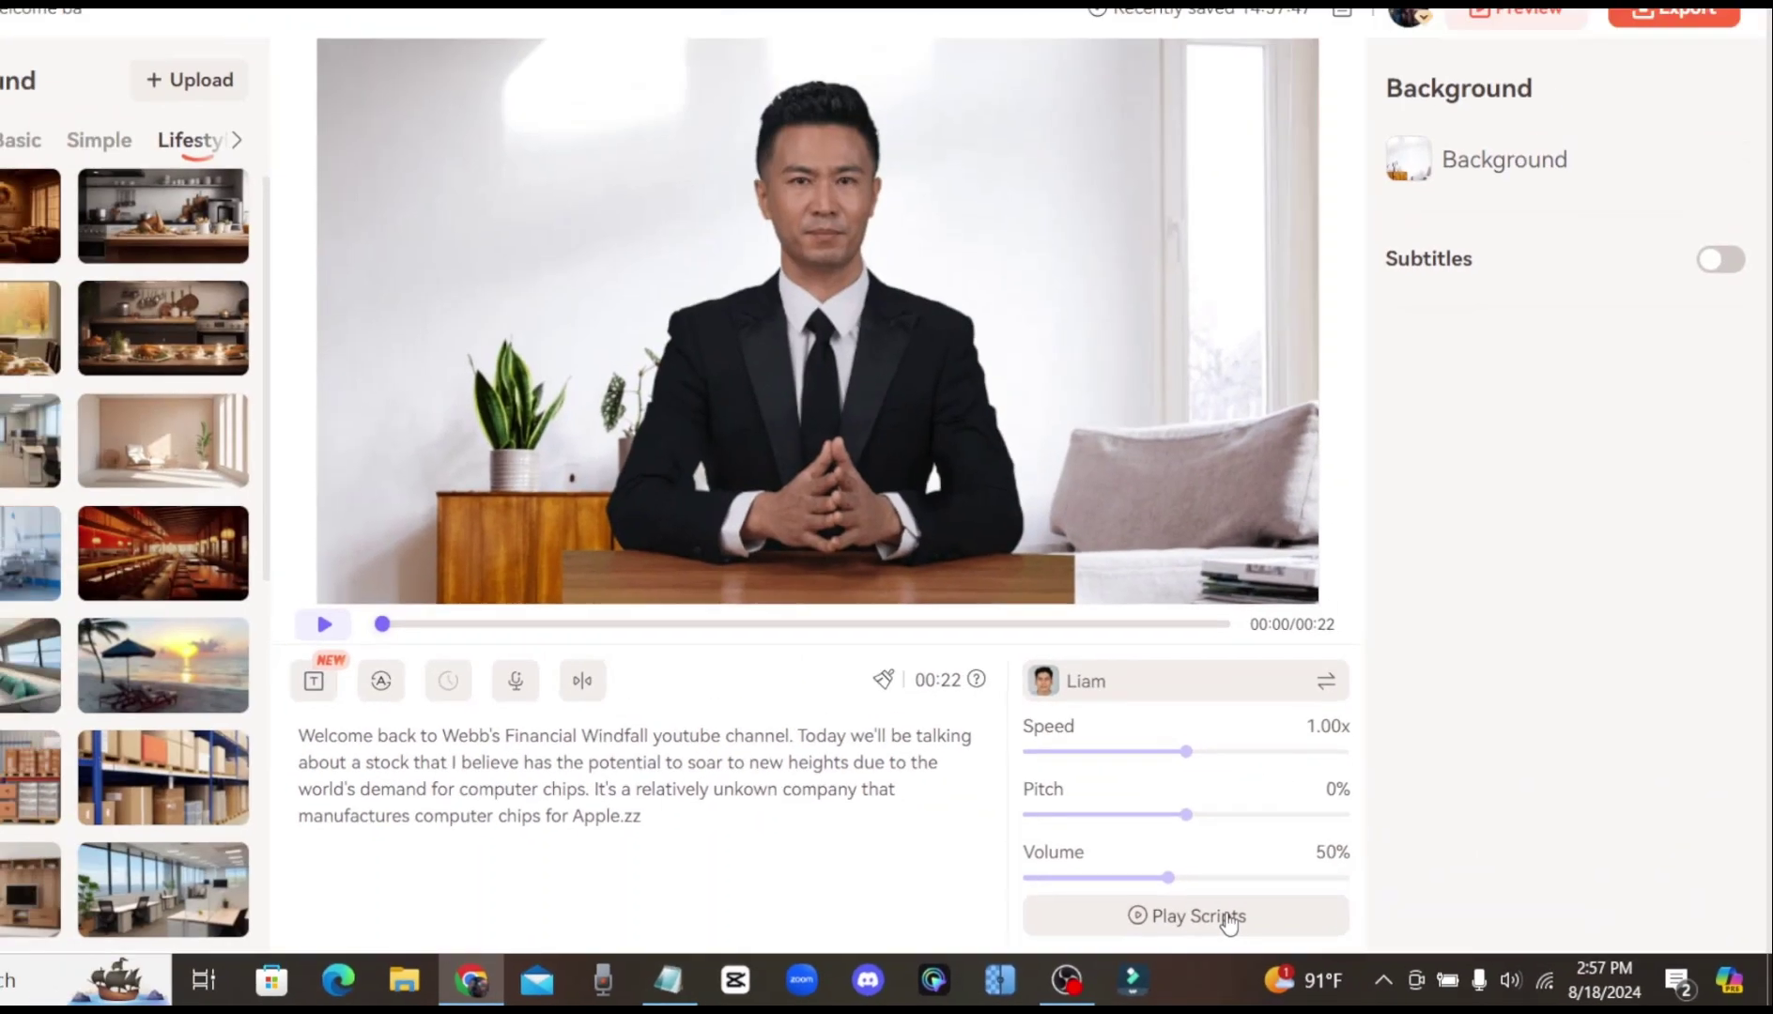
pyautogui.click(1020, 890)
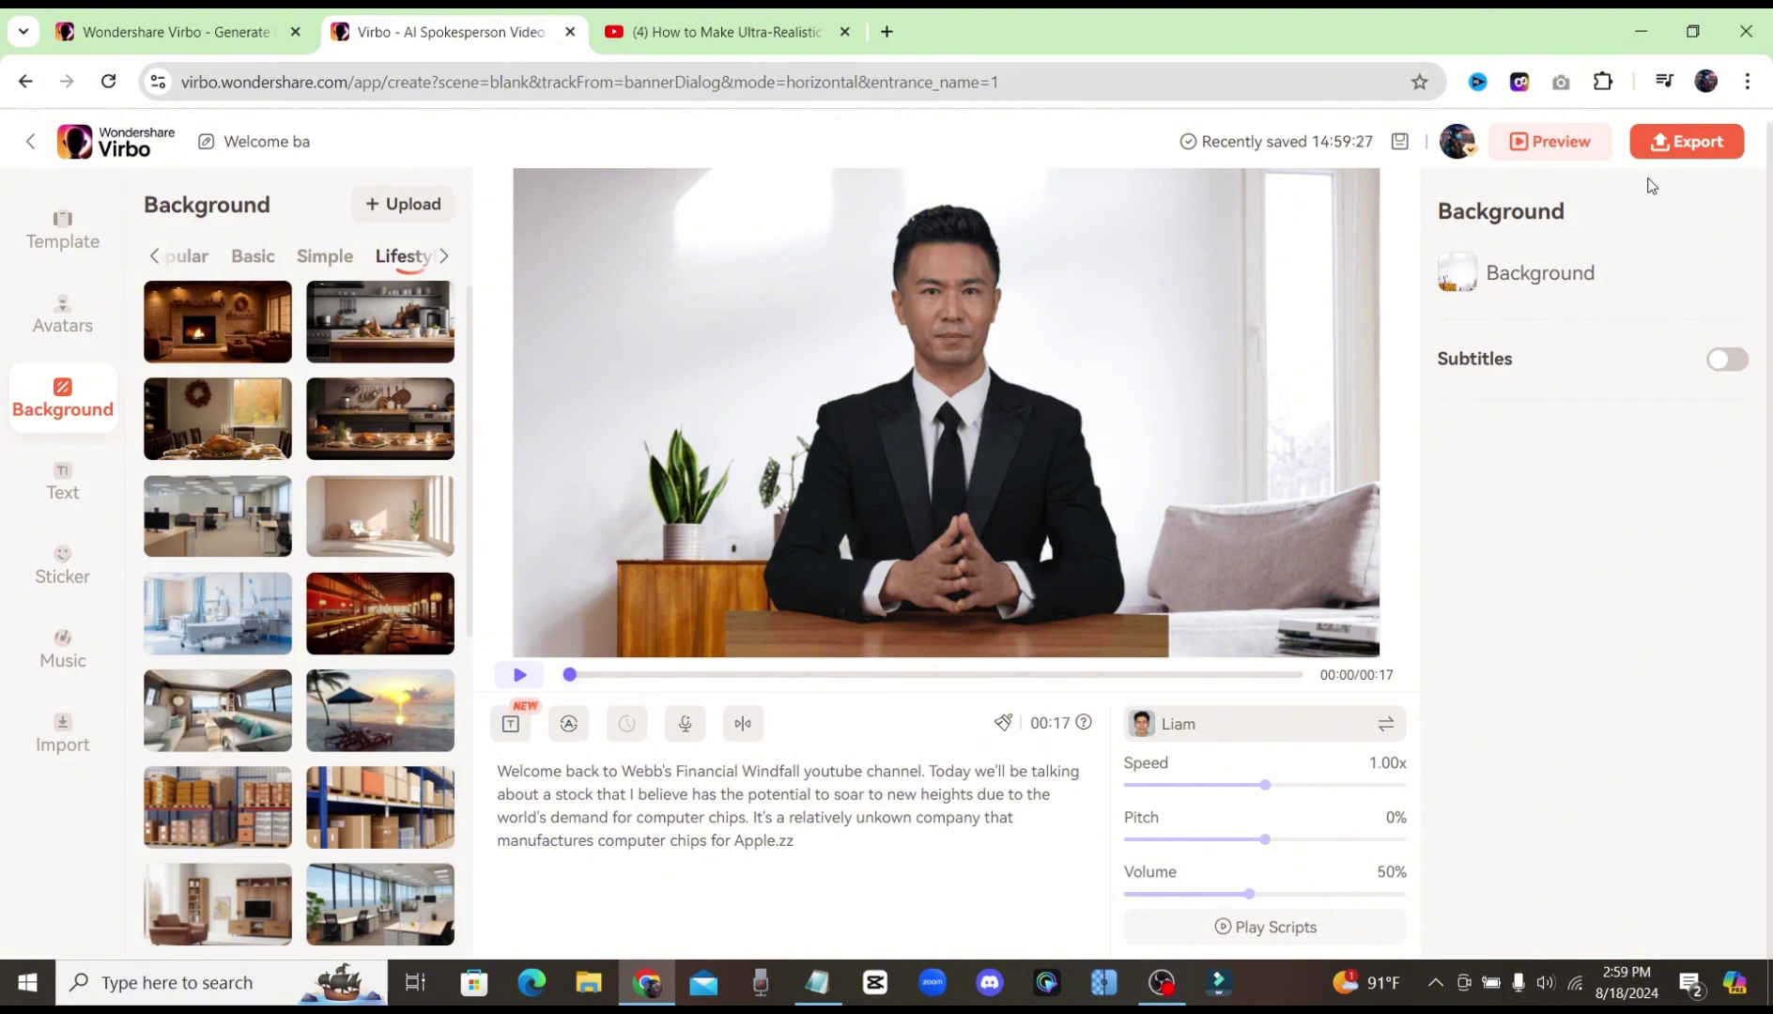
# Export the avatar video and watch the result in My Creations.
pyautogui.click(1712, 148)
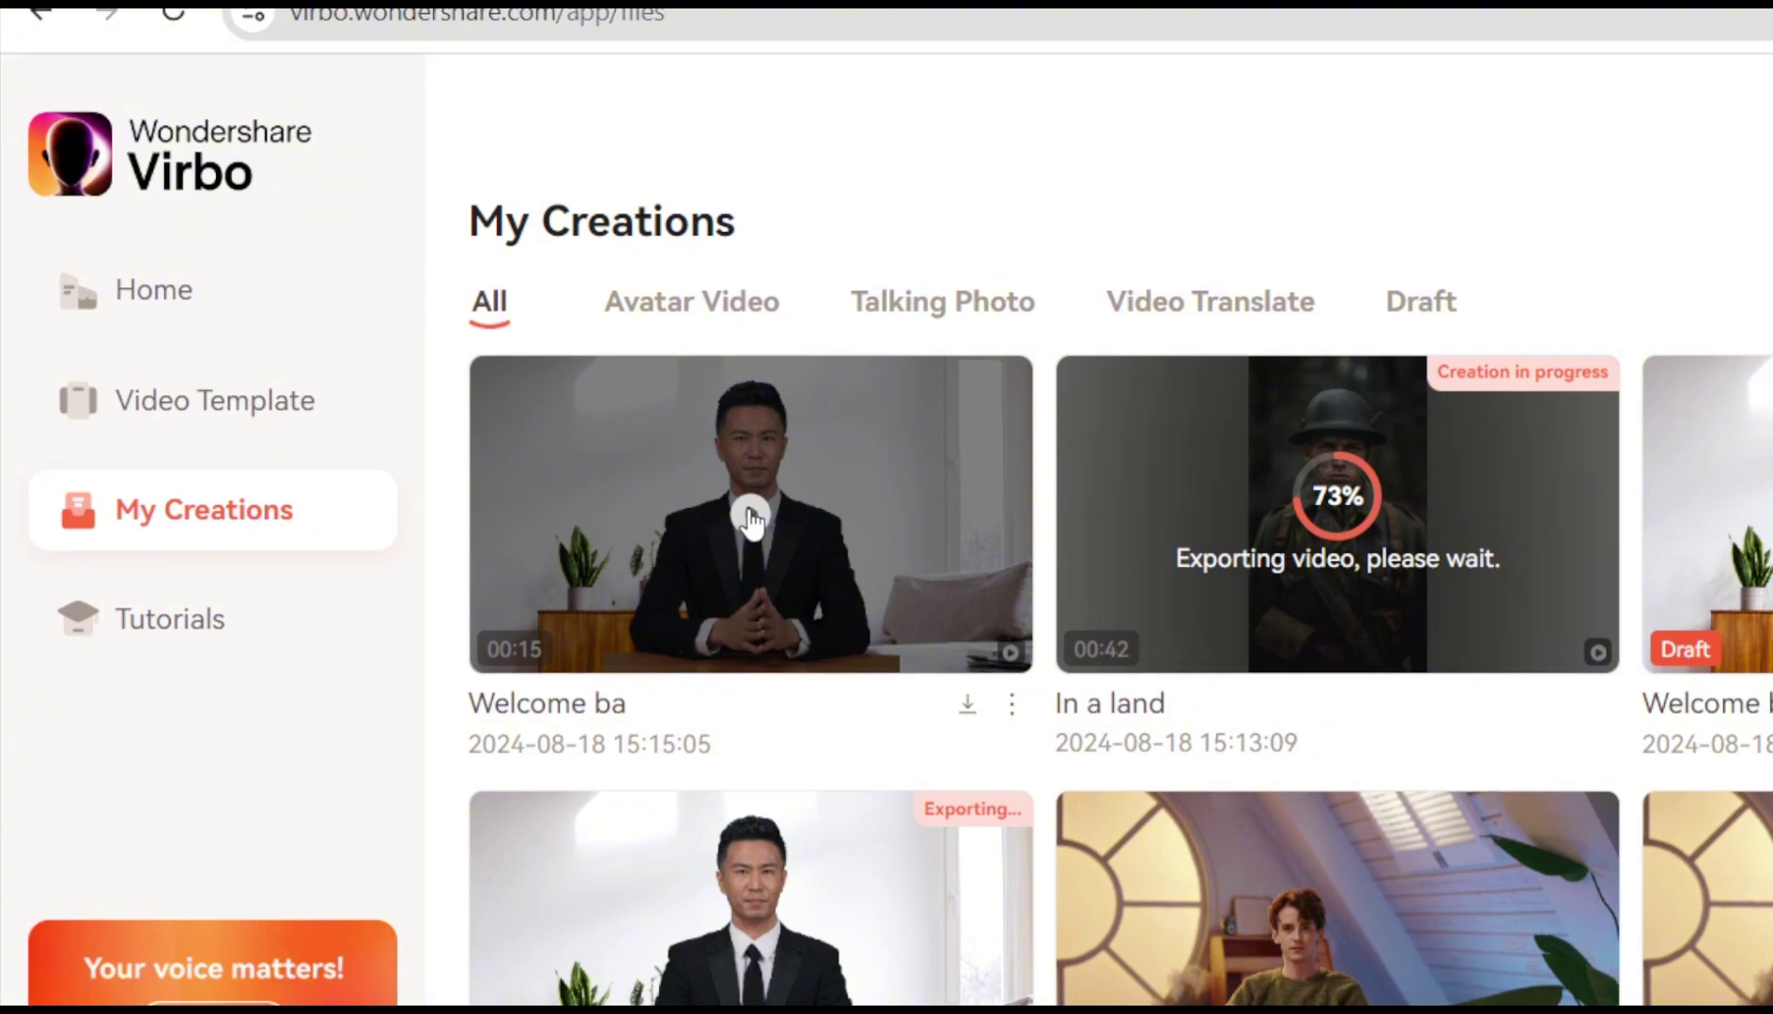
pyautogui.click(751, 517)
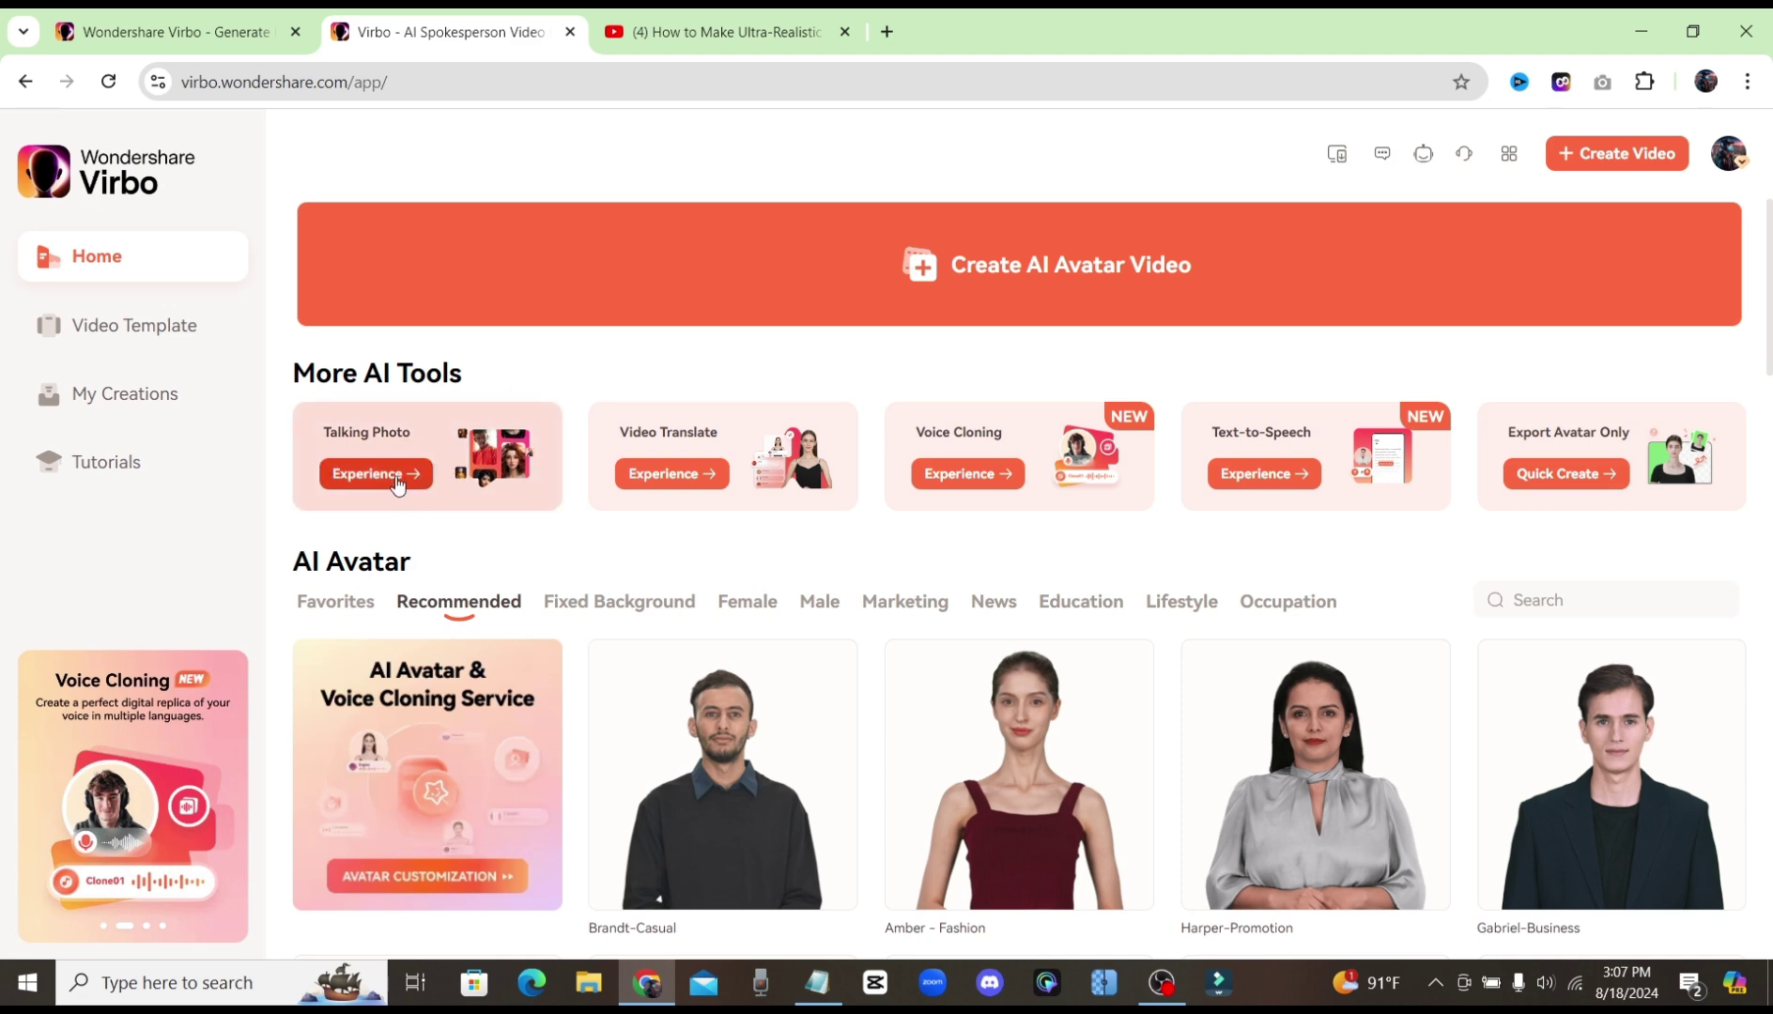
# Start a Talking Photo project from the helmeted WWI soldier portrait template.
pyautogui.click(428, 479)
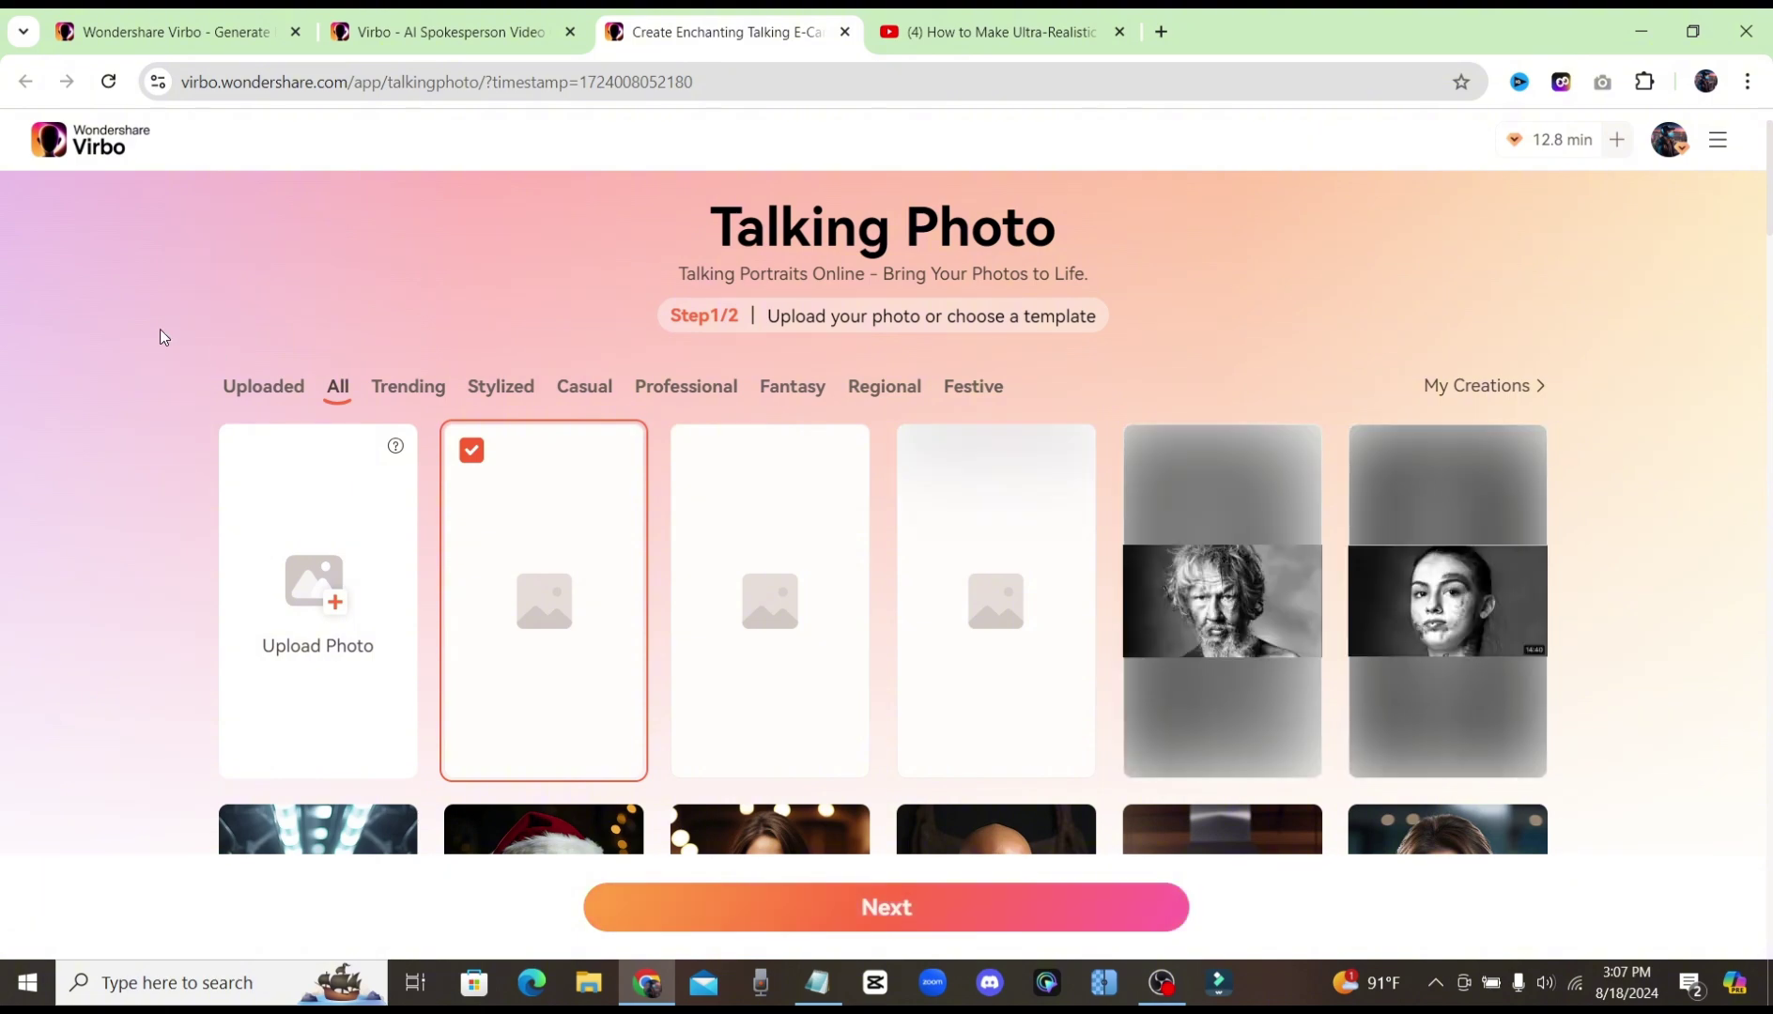
pyautogui.scroll(-7, 205, 384)
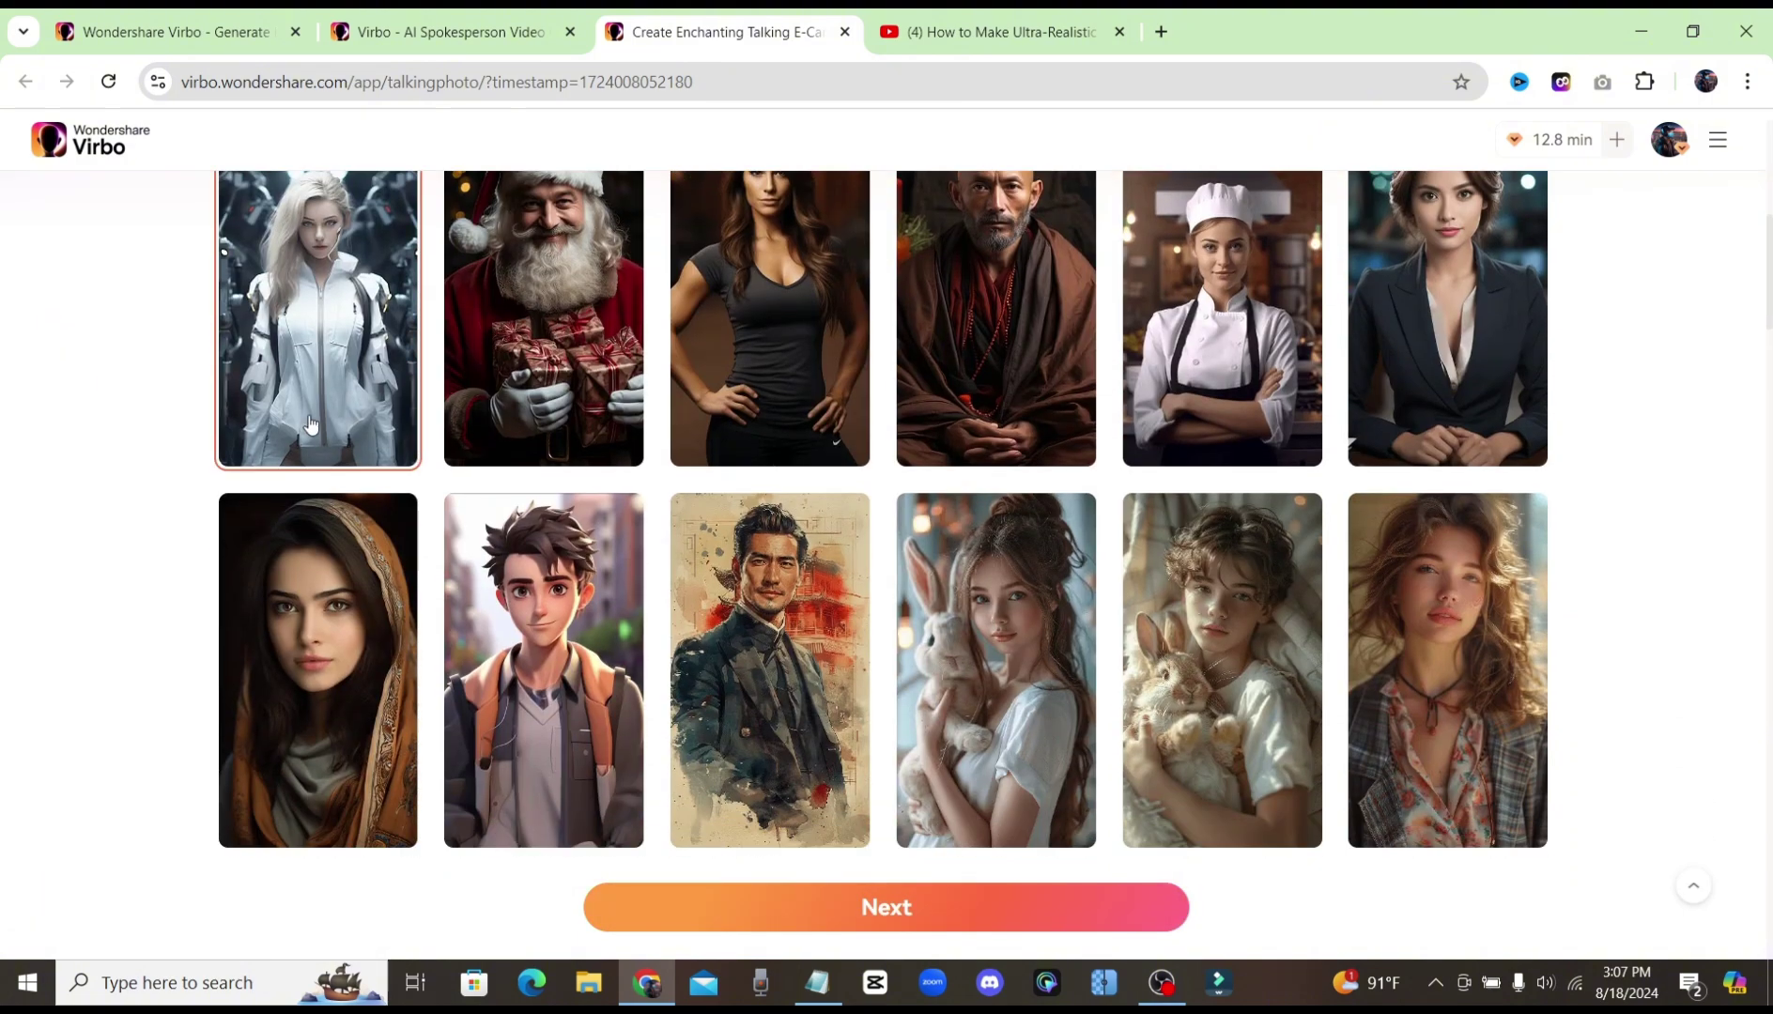
pyautogui.scroll(-8, 657, 432)
pyautogui.scroll(-2, 946, 435)
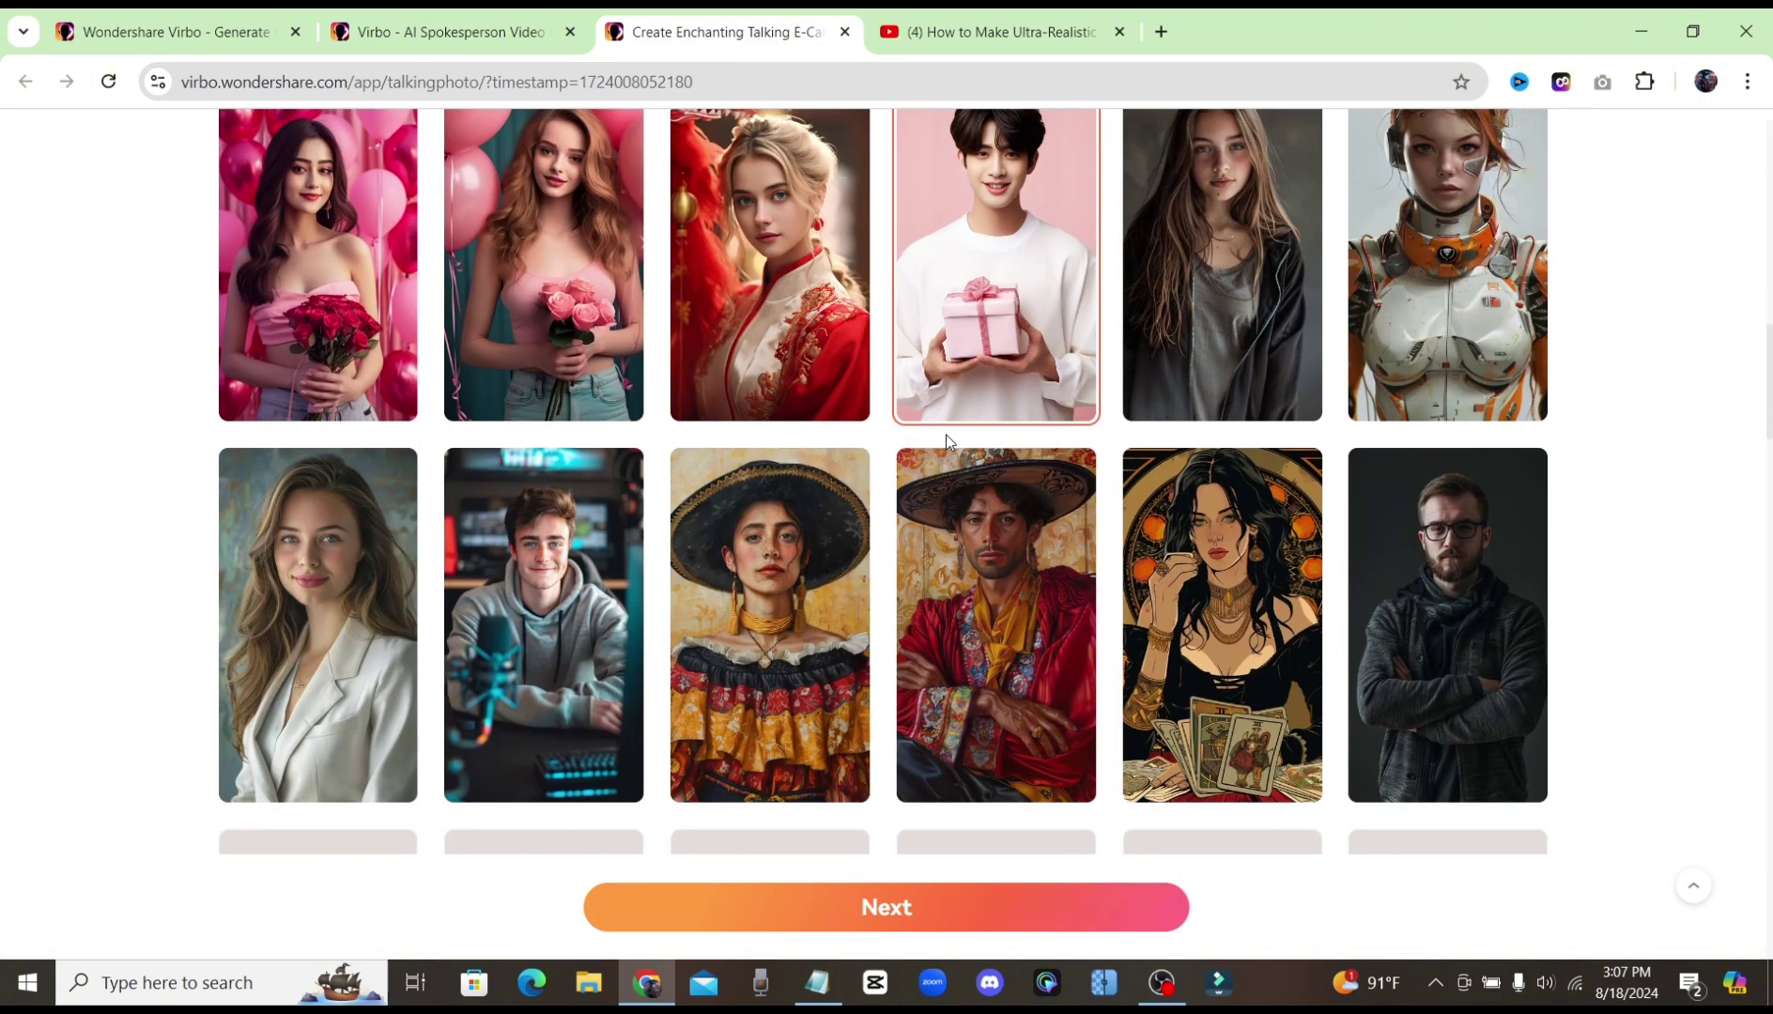
pyautogui.scroll(-3, 948, 440)
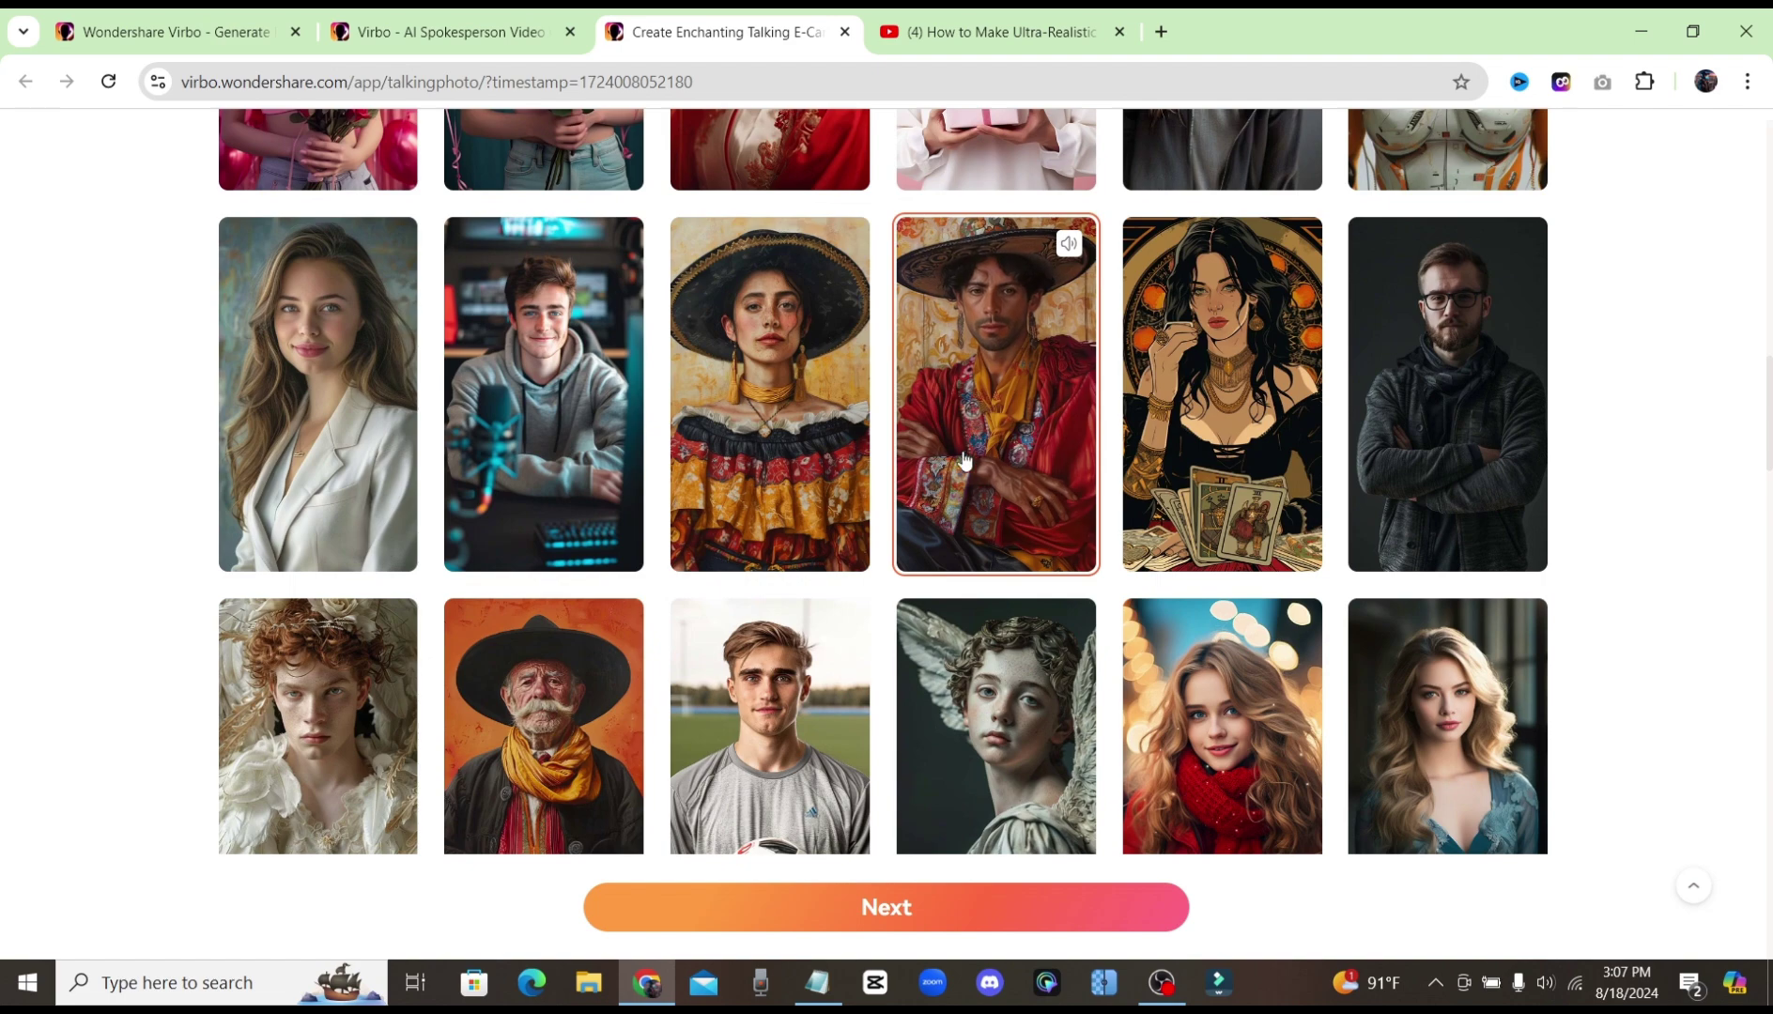
pyautogui.scroll(-4, 576, 429)
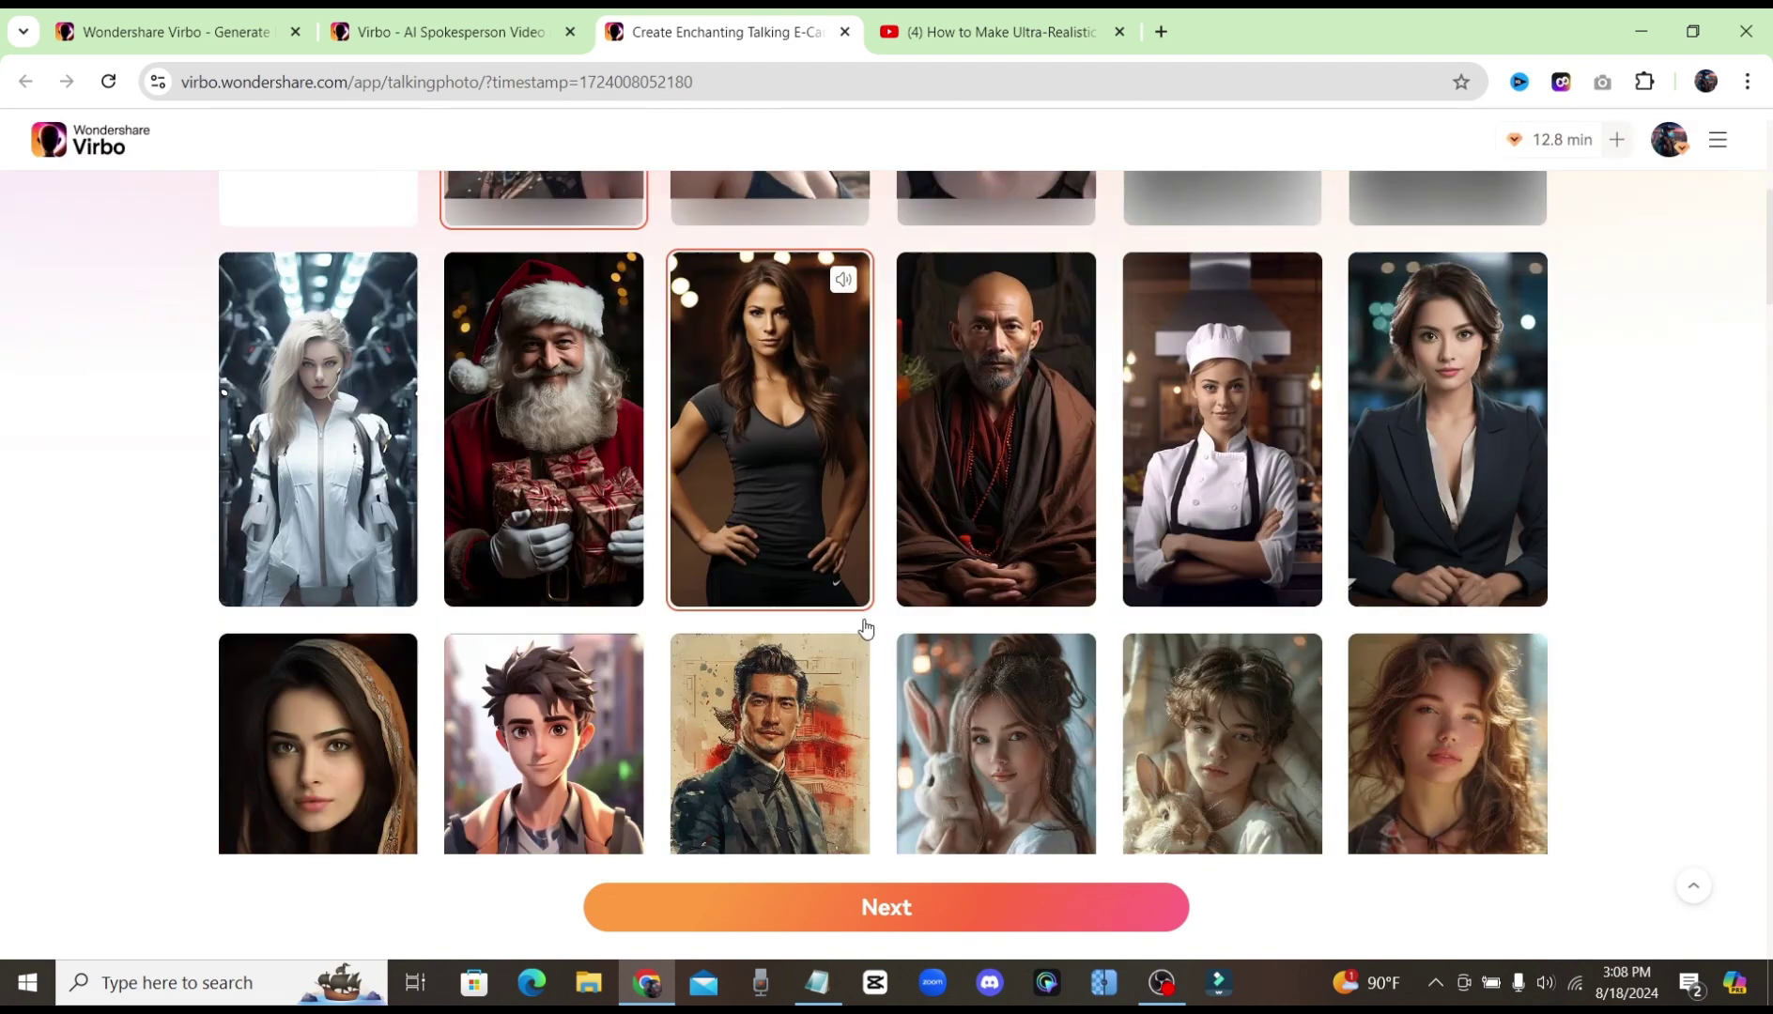
pyautogui.scroll(-8, 863, 624)
pyautogui.scroll(-12, 871, 617)
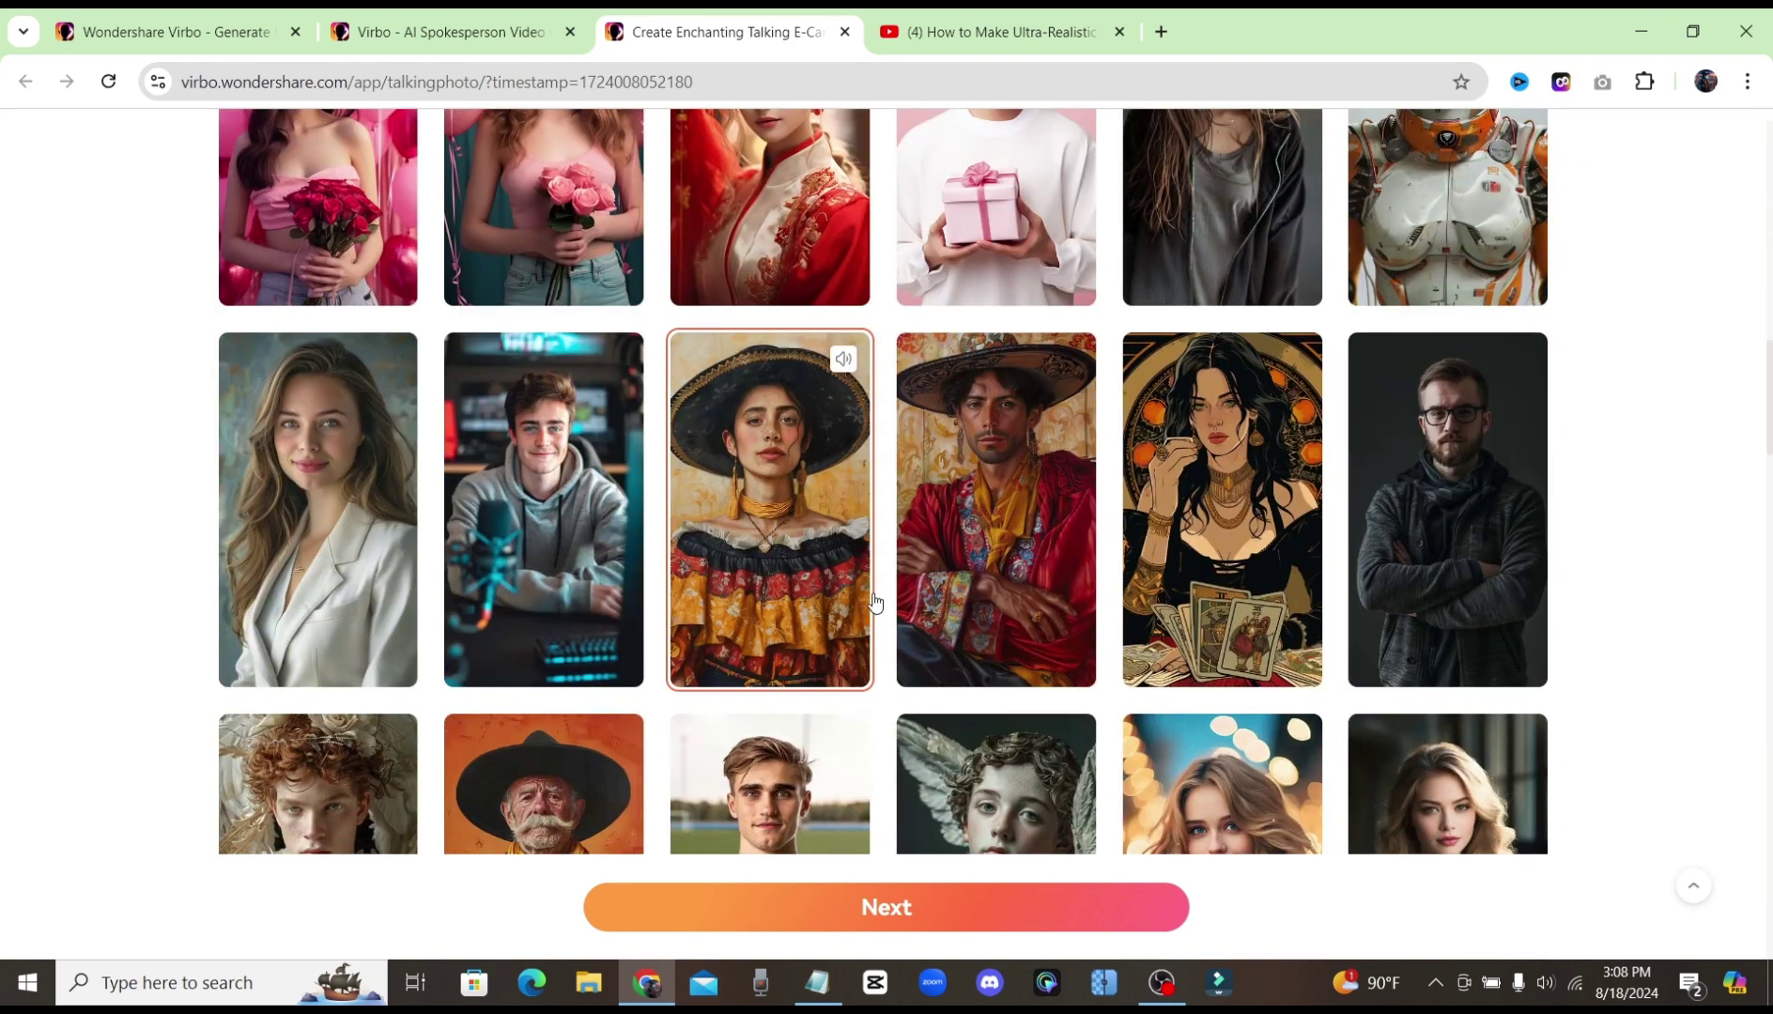
pyautogui.scroll(-14, 900, 489)
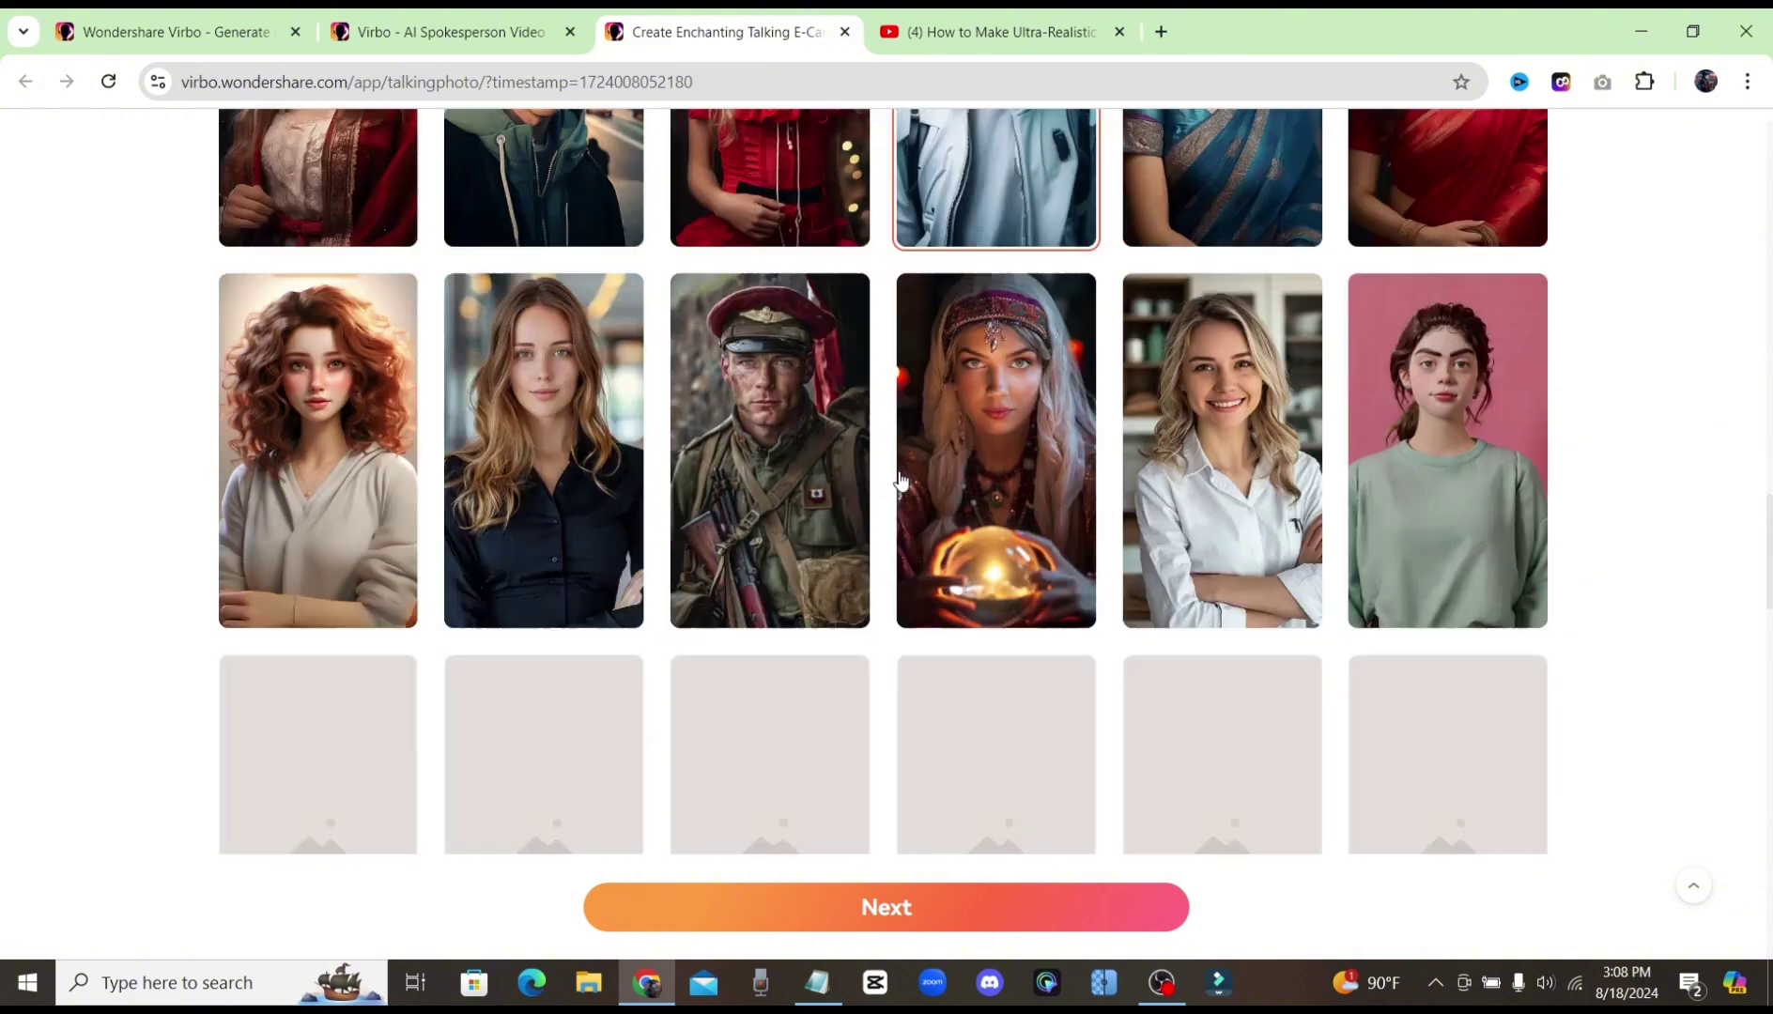
pyautogui.scroll(-12, 894, 475)
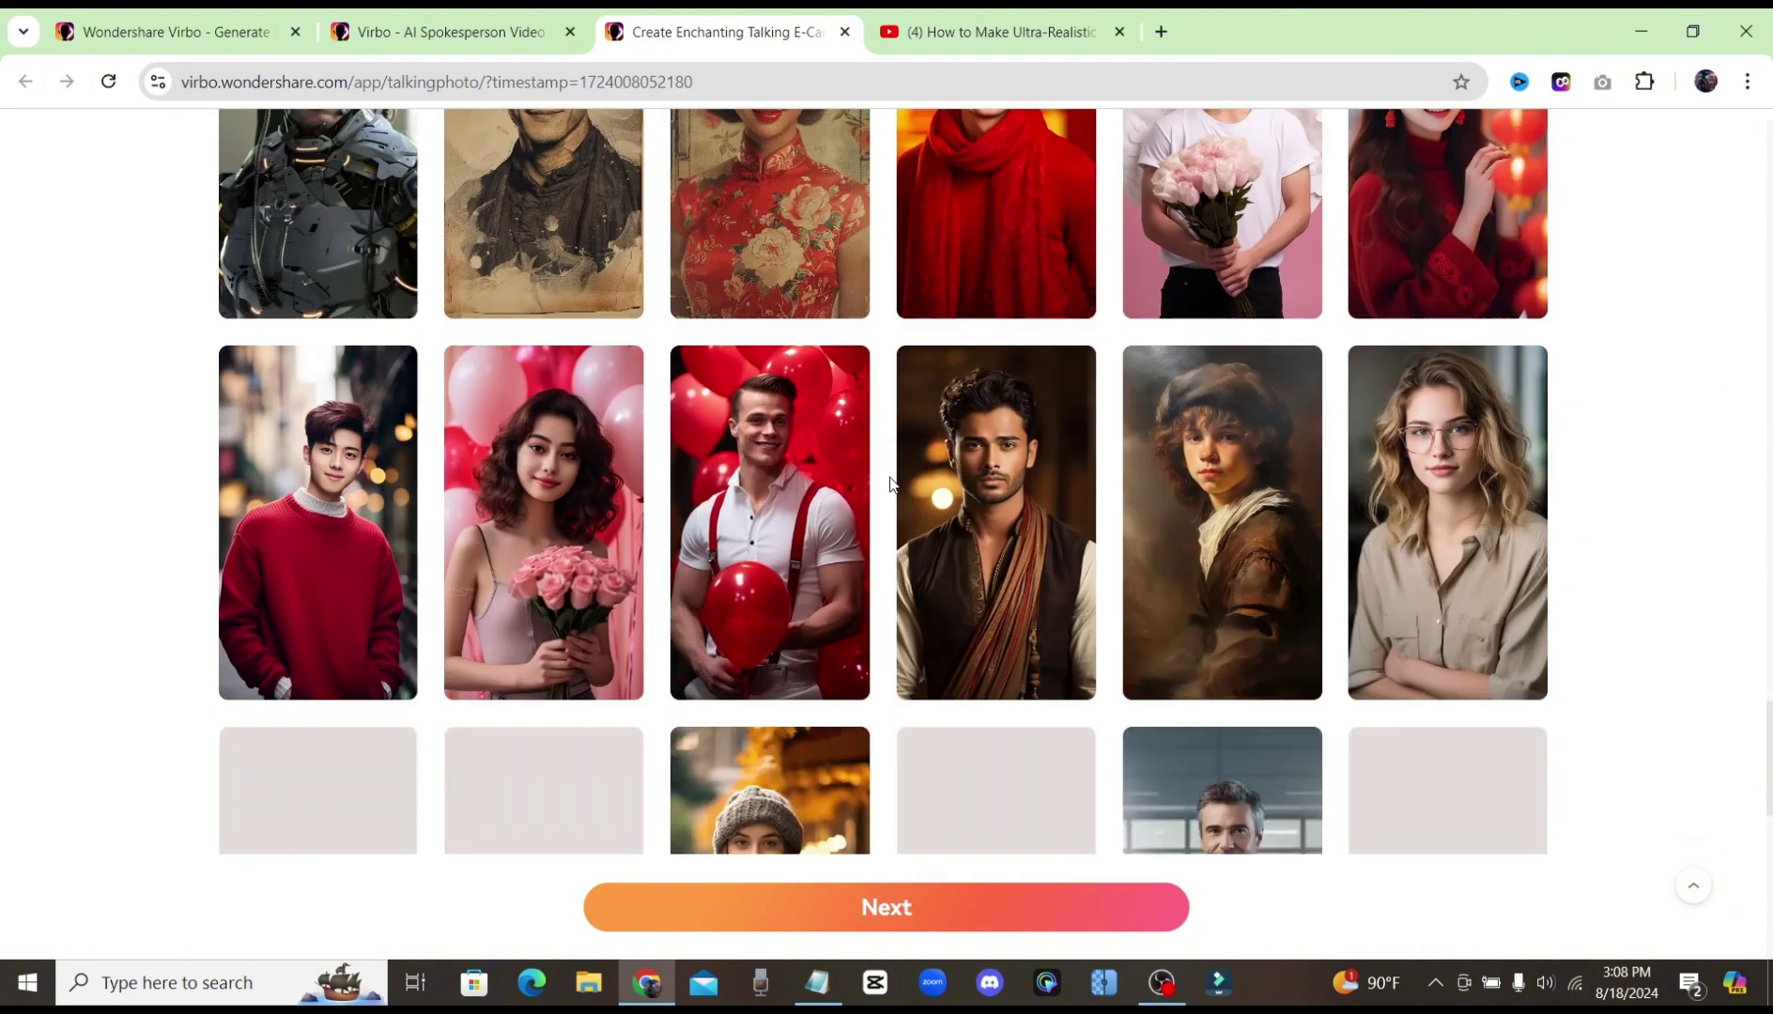
pyautogui.scroll(20, 680, 442)
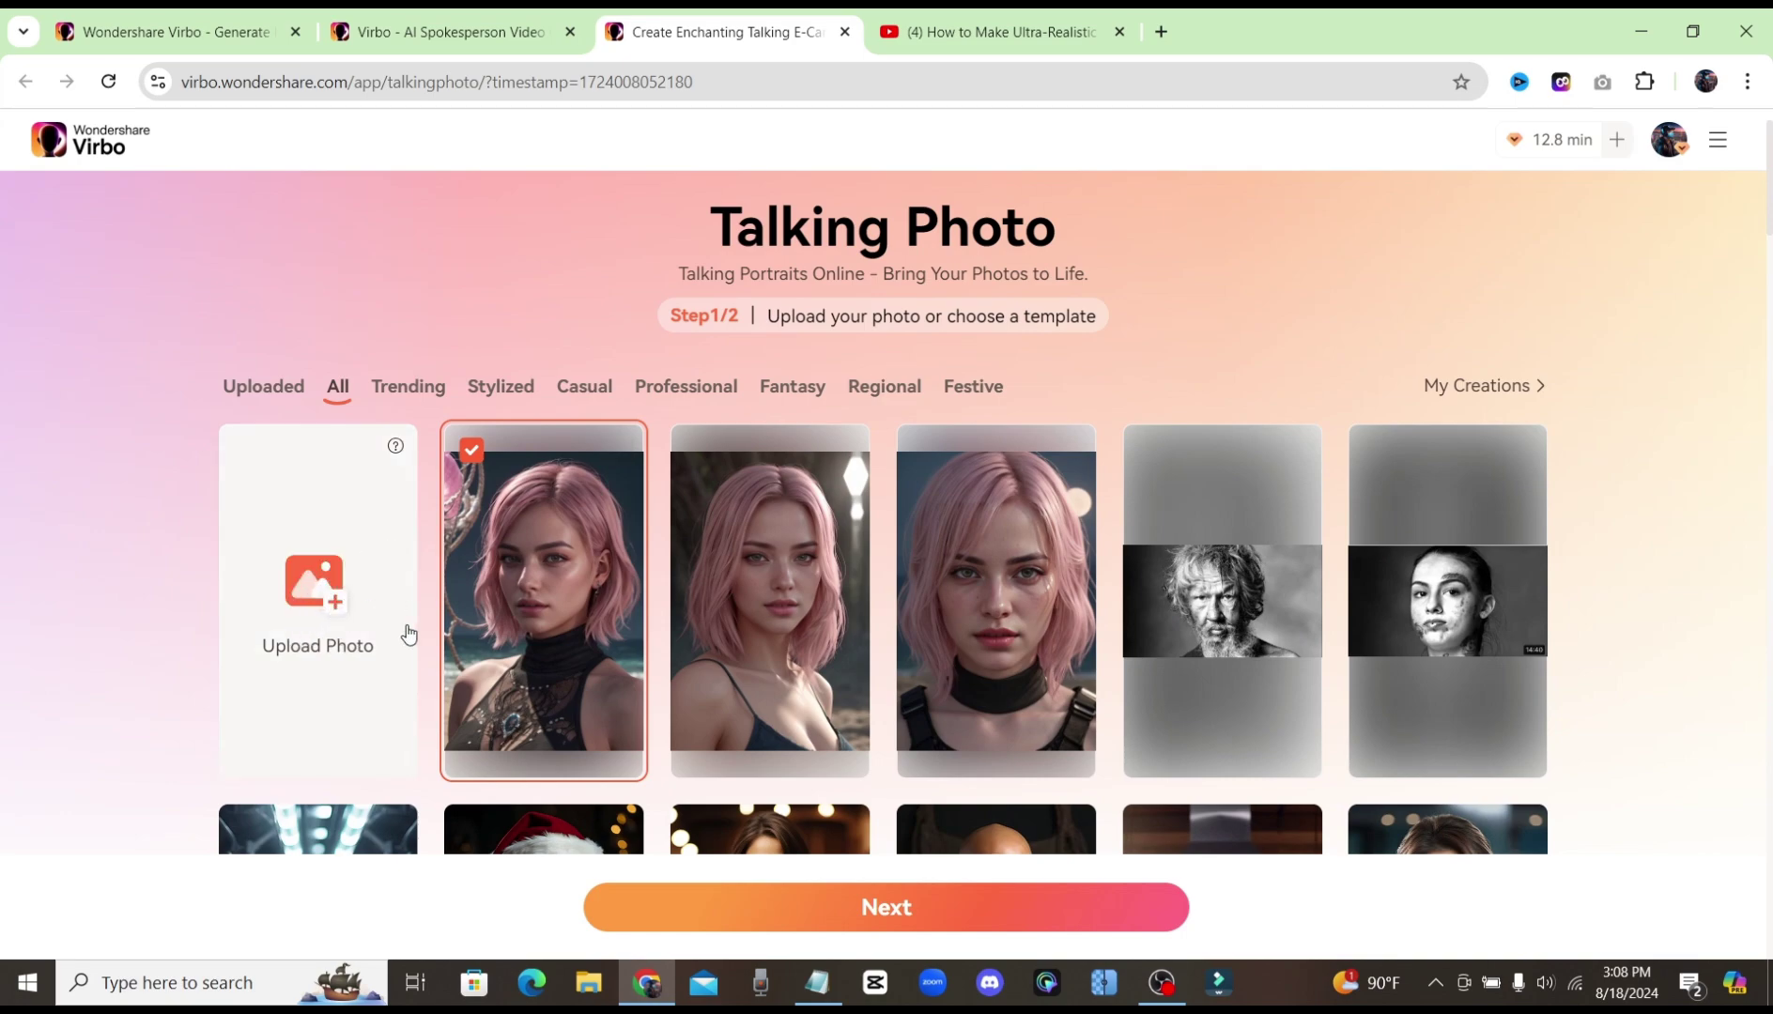
pyautogui.scroll(-15, 310, 575)
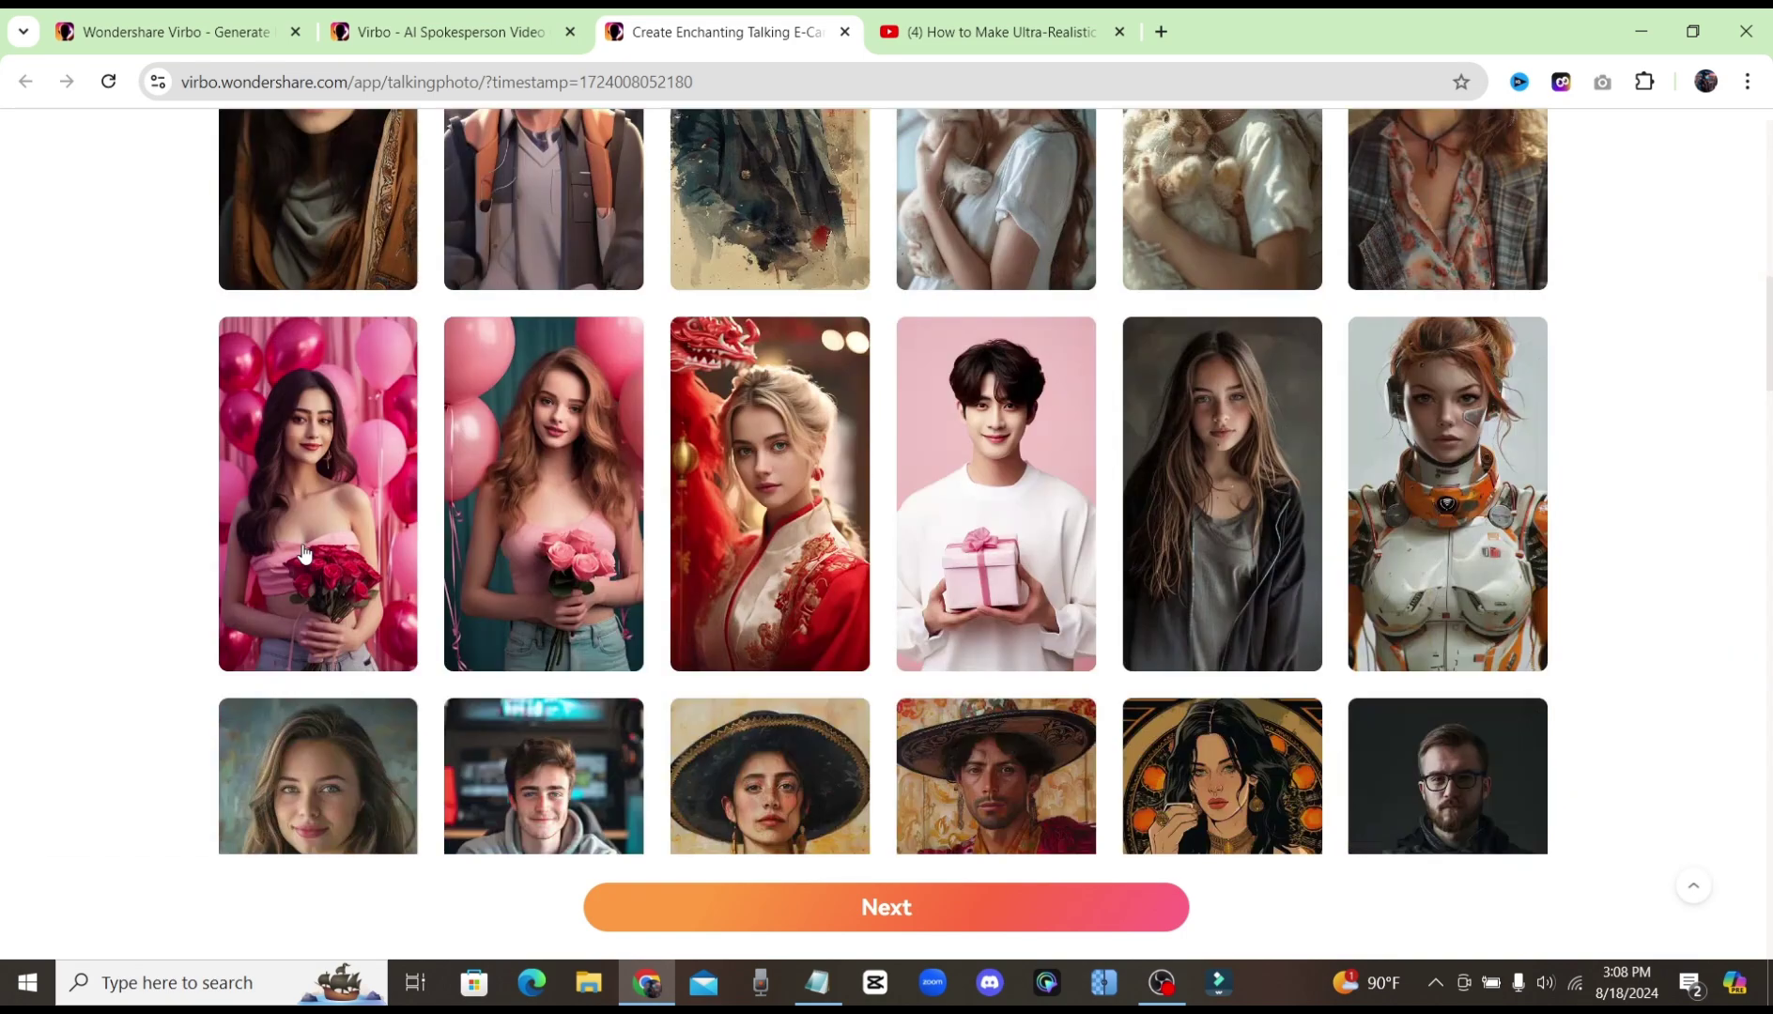
pyautogui.scroll(-4, 295, 560)
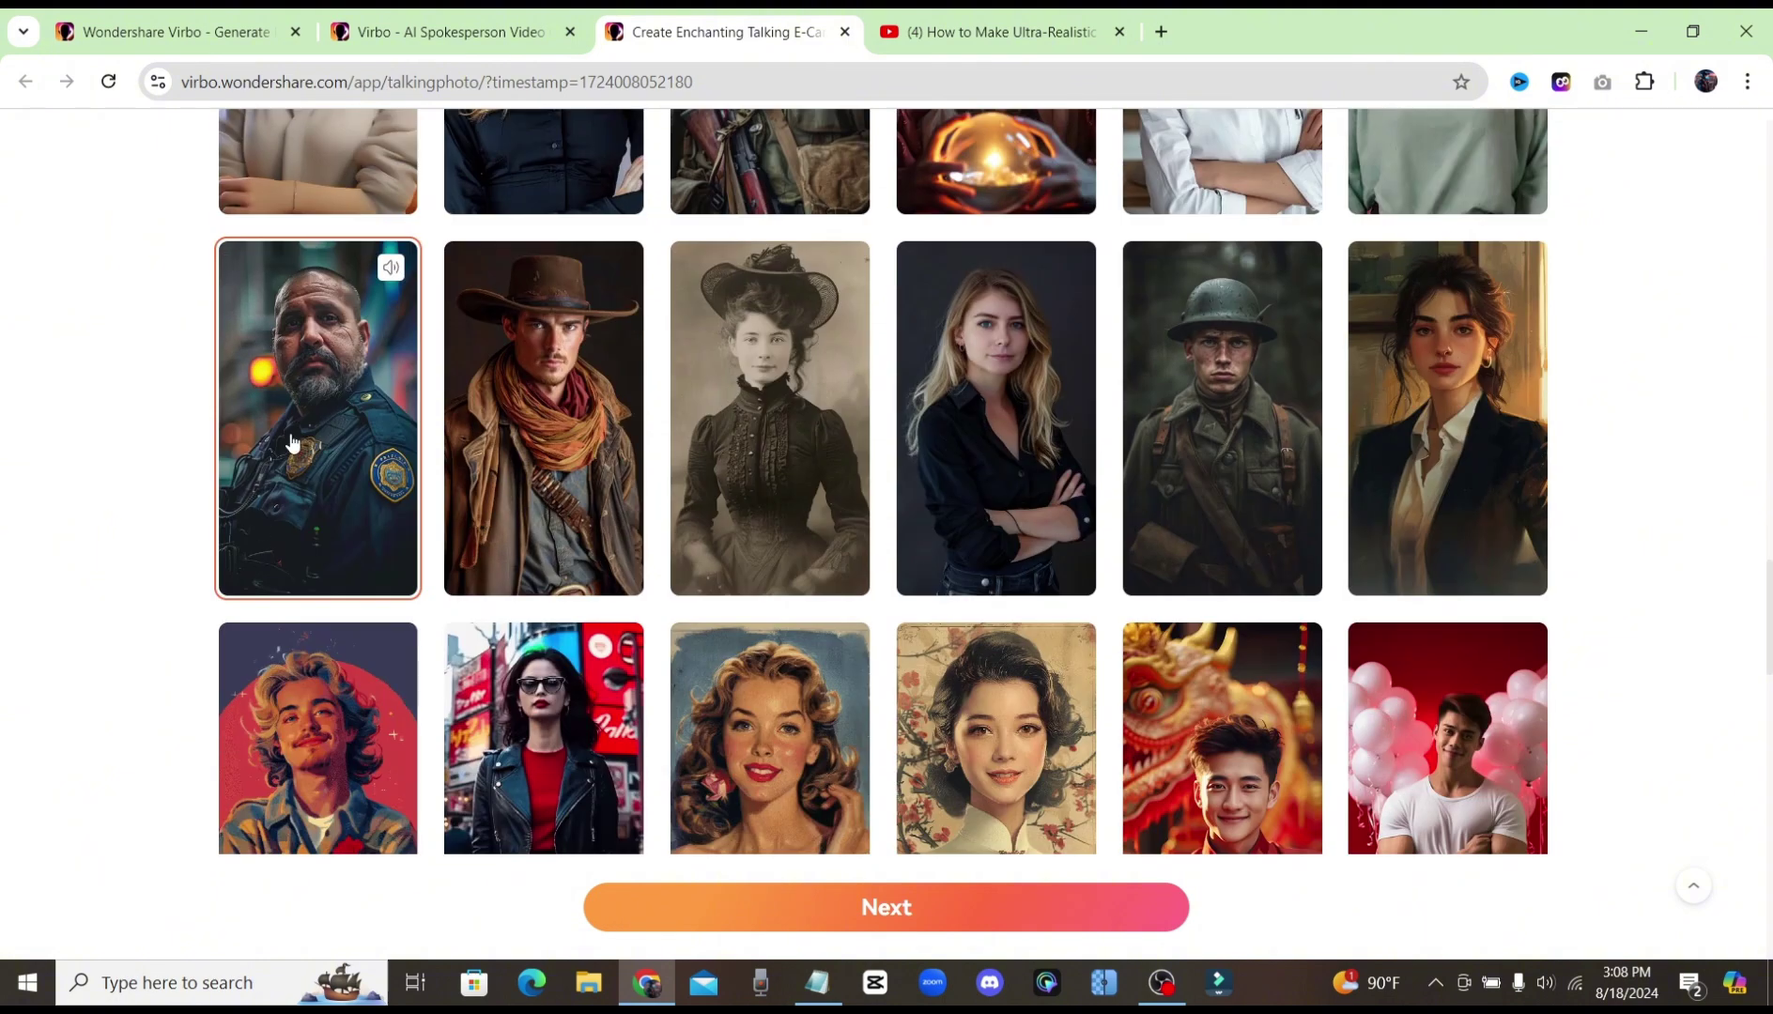
pyautogui.click(1229, 452)
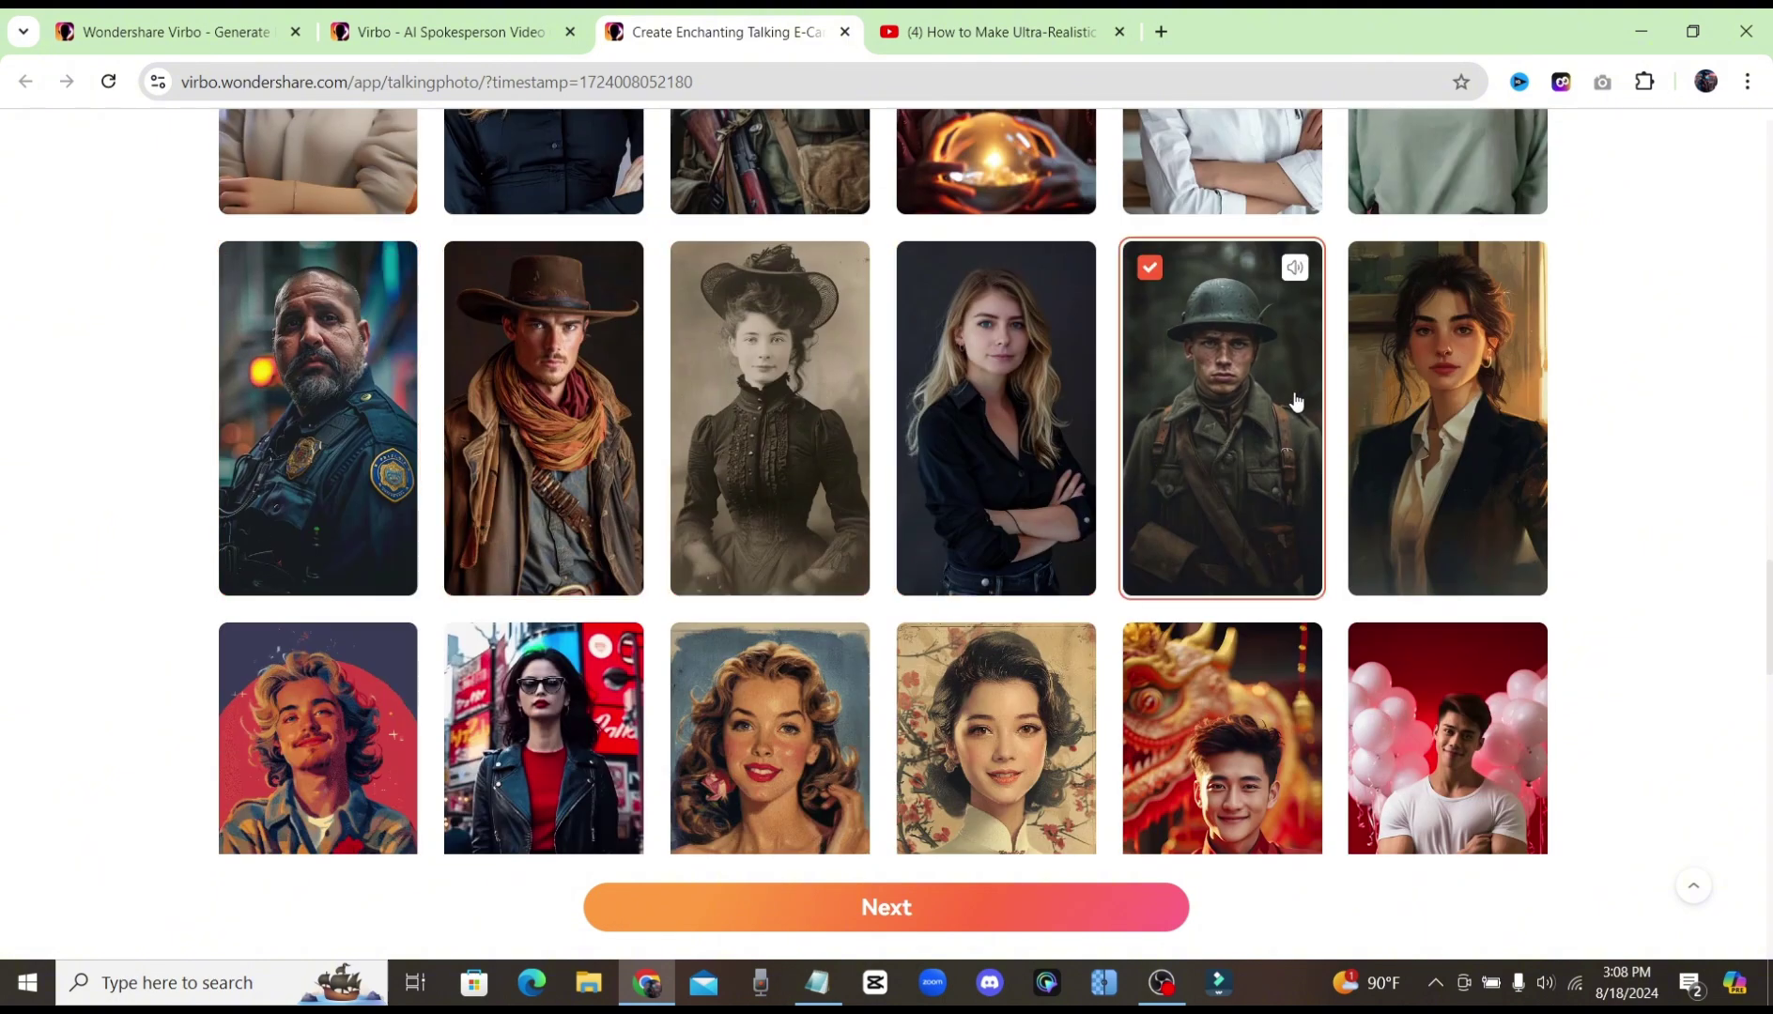
pyautogui.click(918, 922)
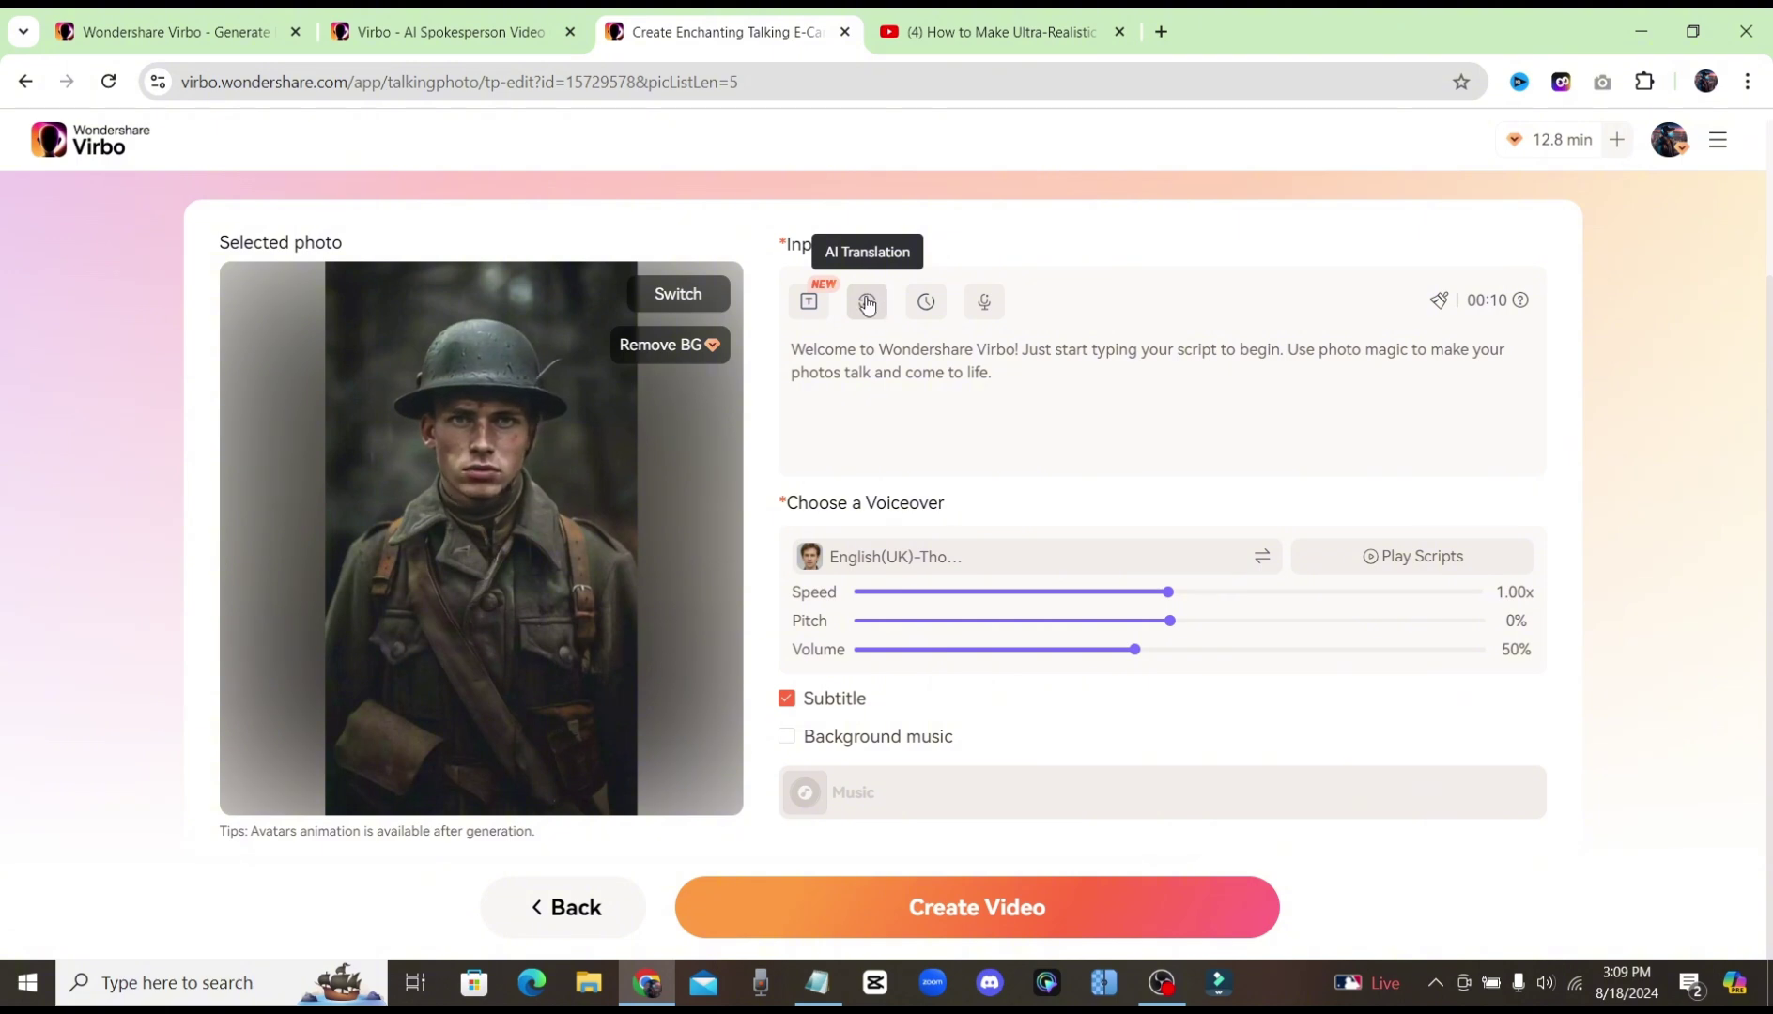
# Generate an AI Script about a young man returning home to America and apply it.
pyautogui.moveTo(927, 300)
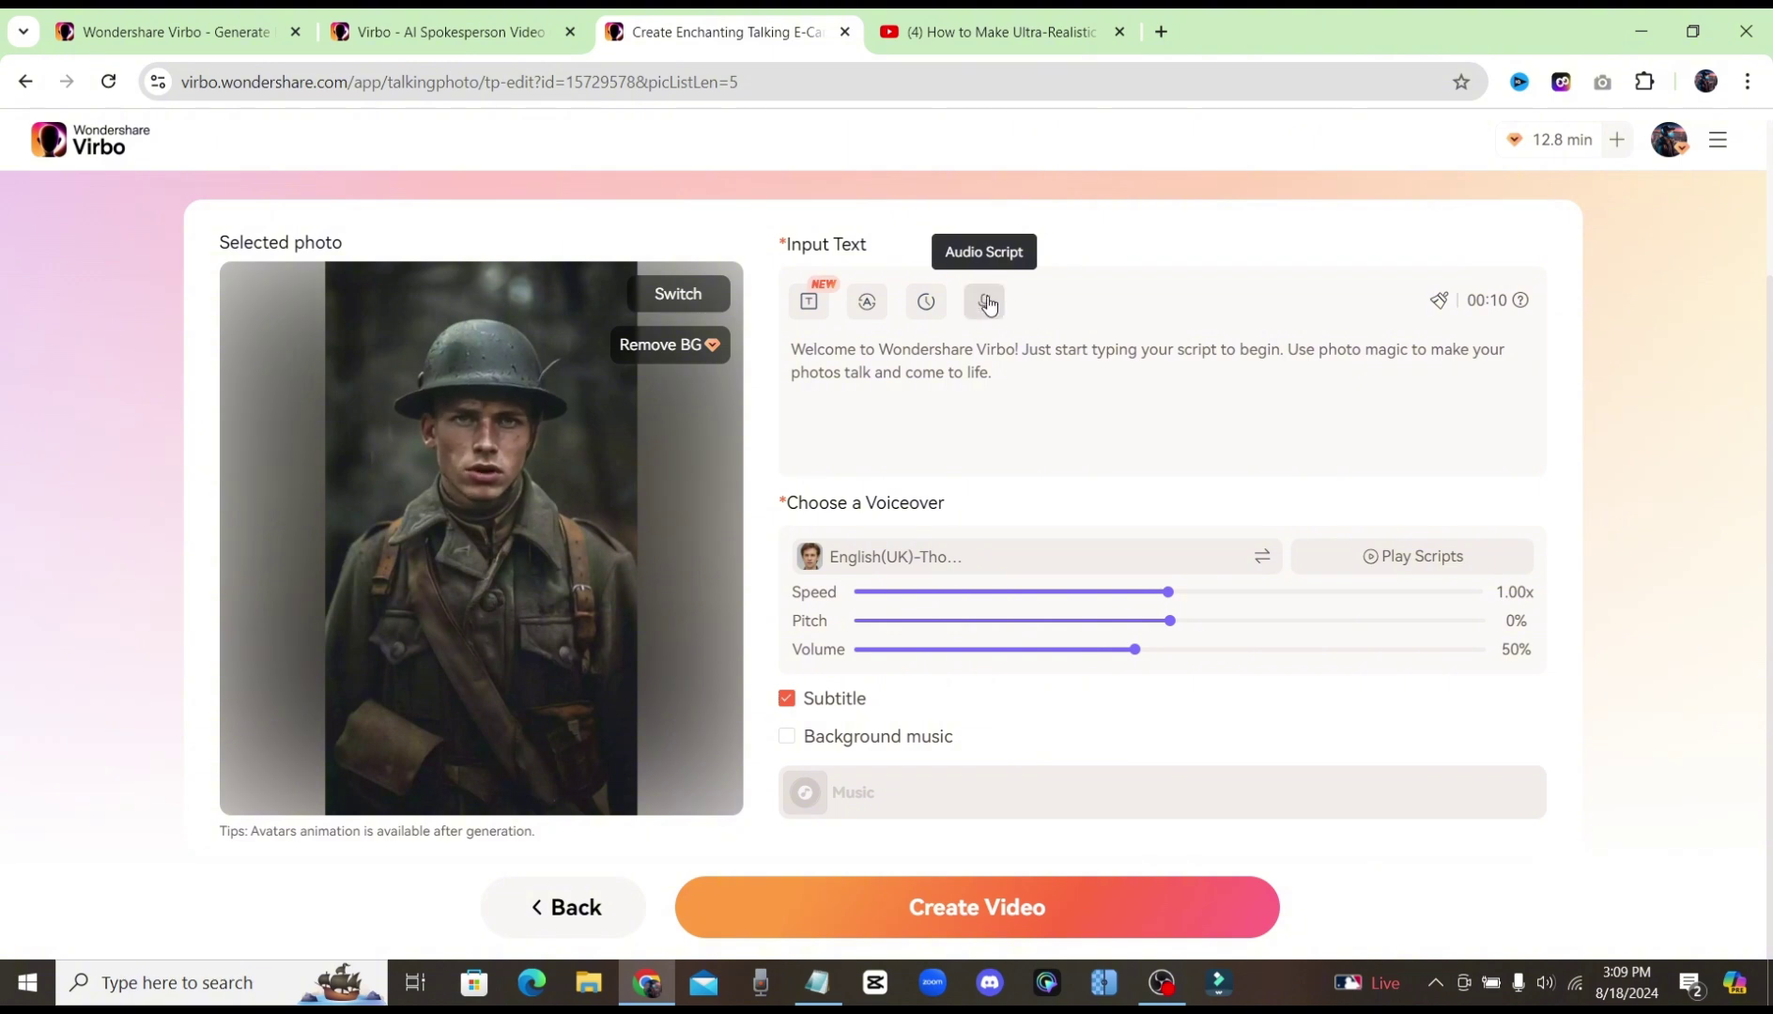
pyautogui.click(810, 304)
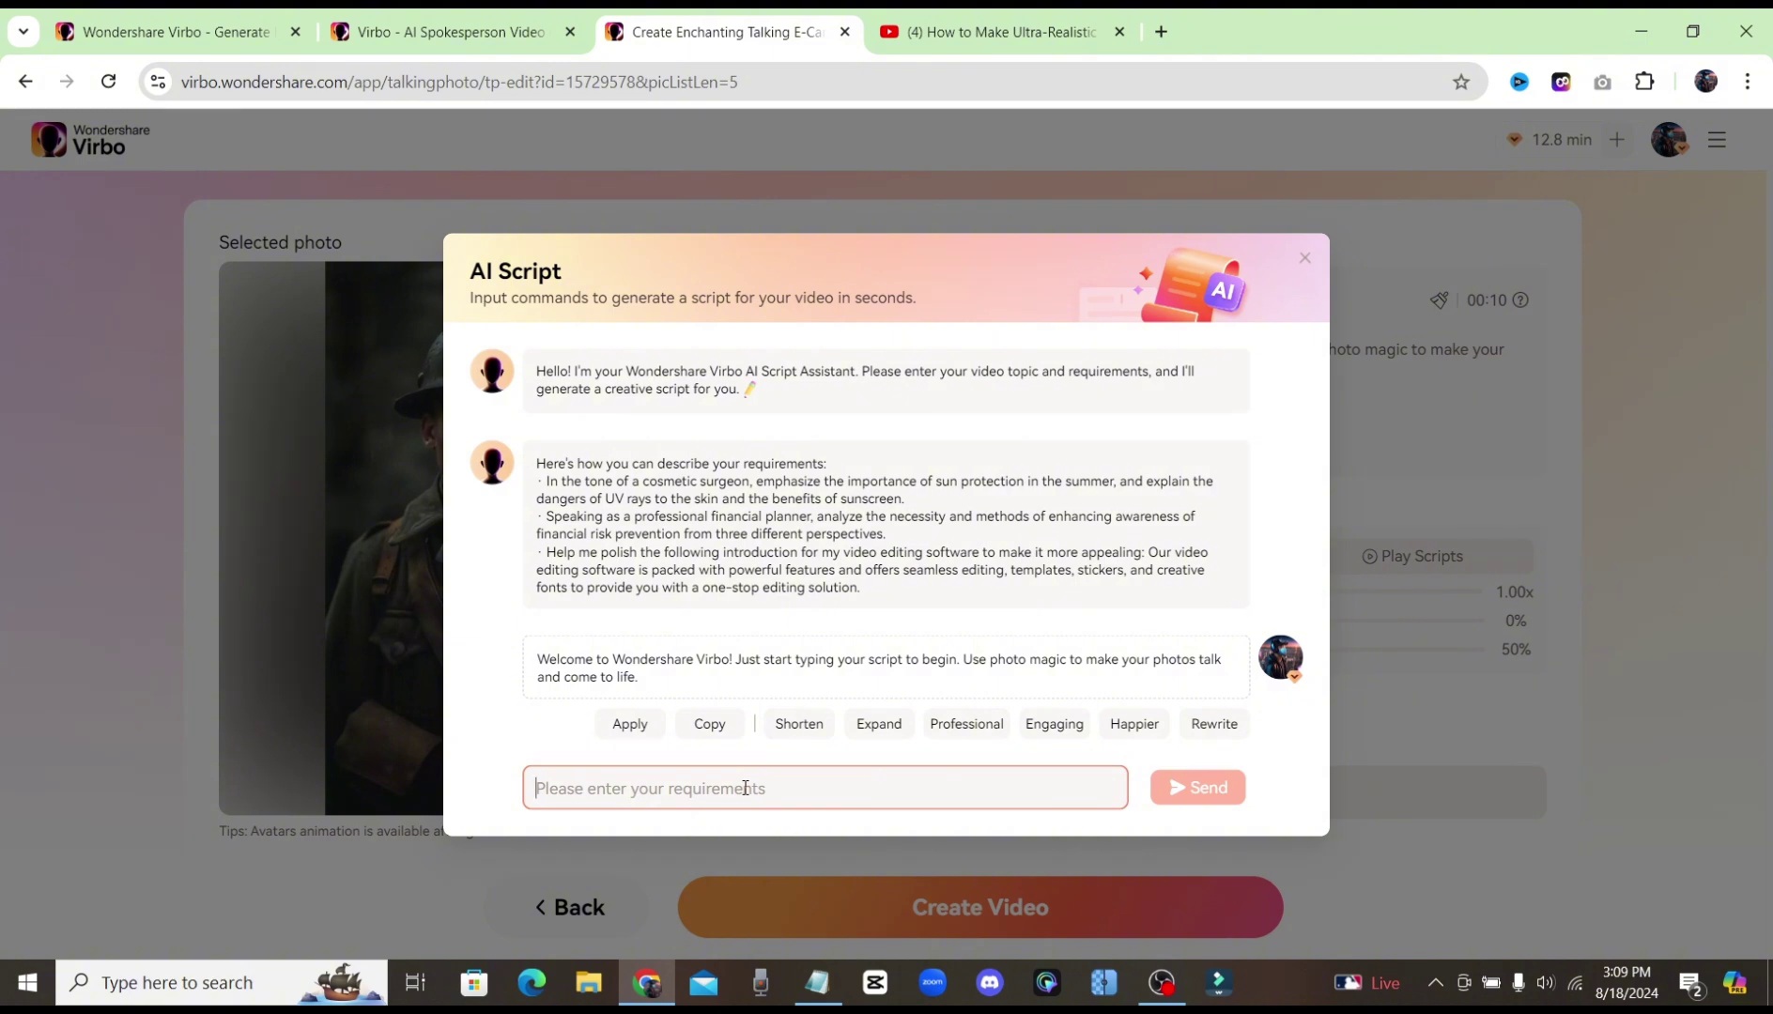
pyautogui.hotkey('ctrl', 'v')
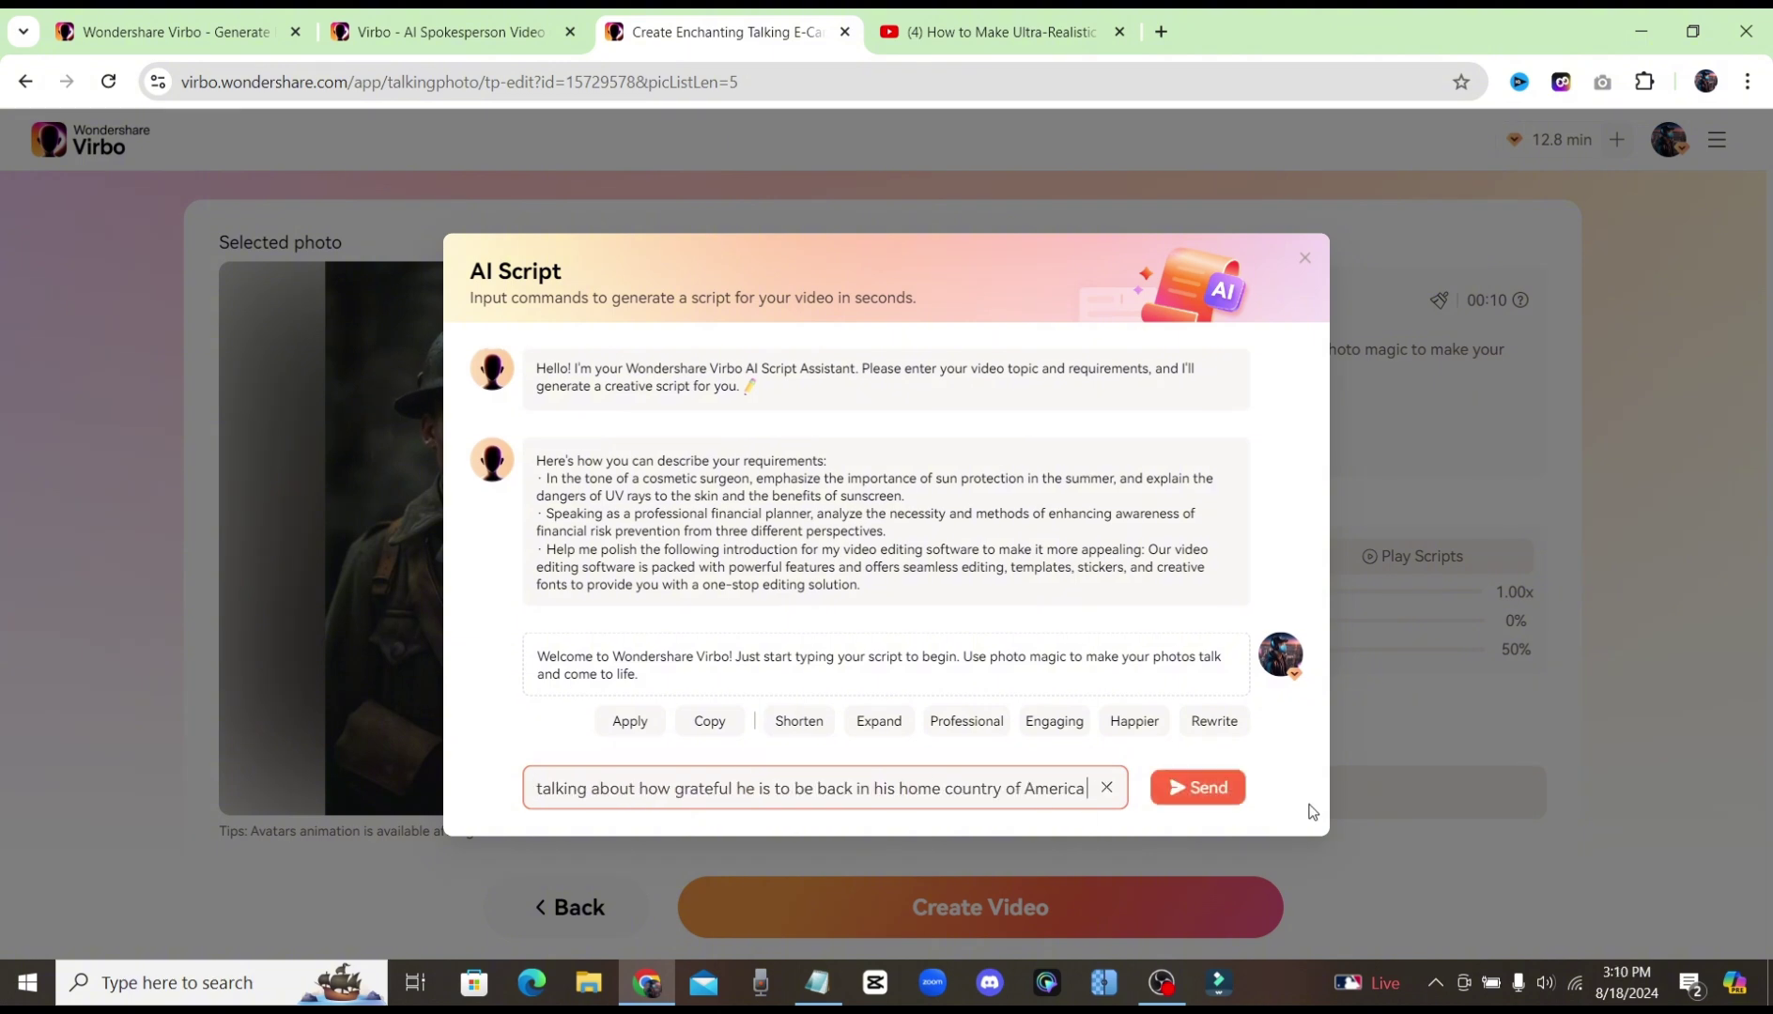
pyautogui.click(1207, 788)
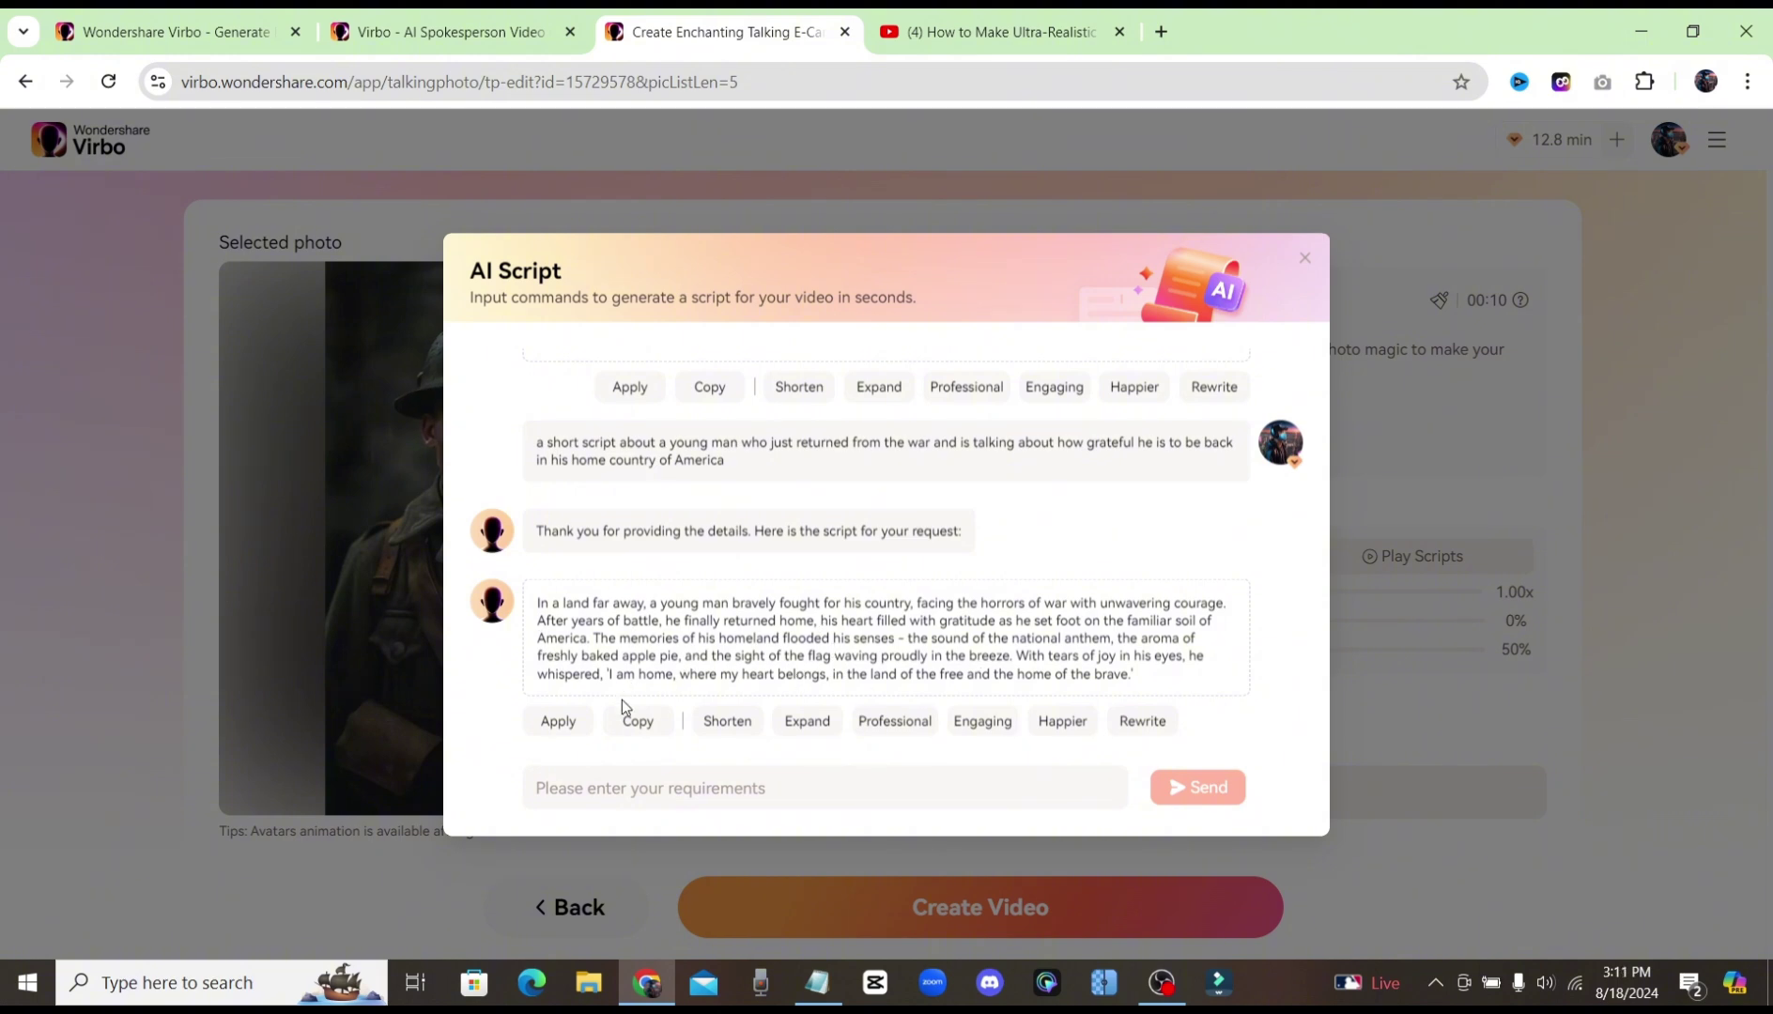
pyautogui.click(562, 724)
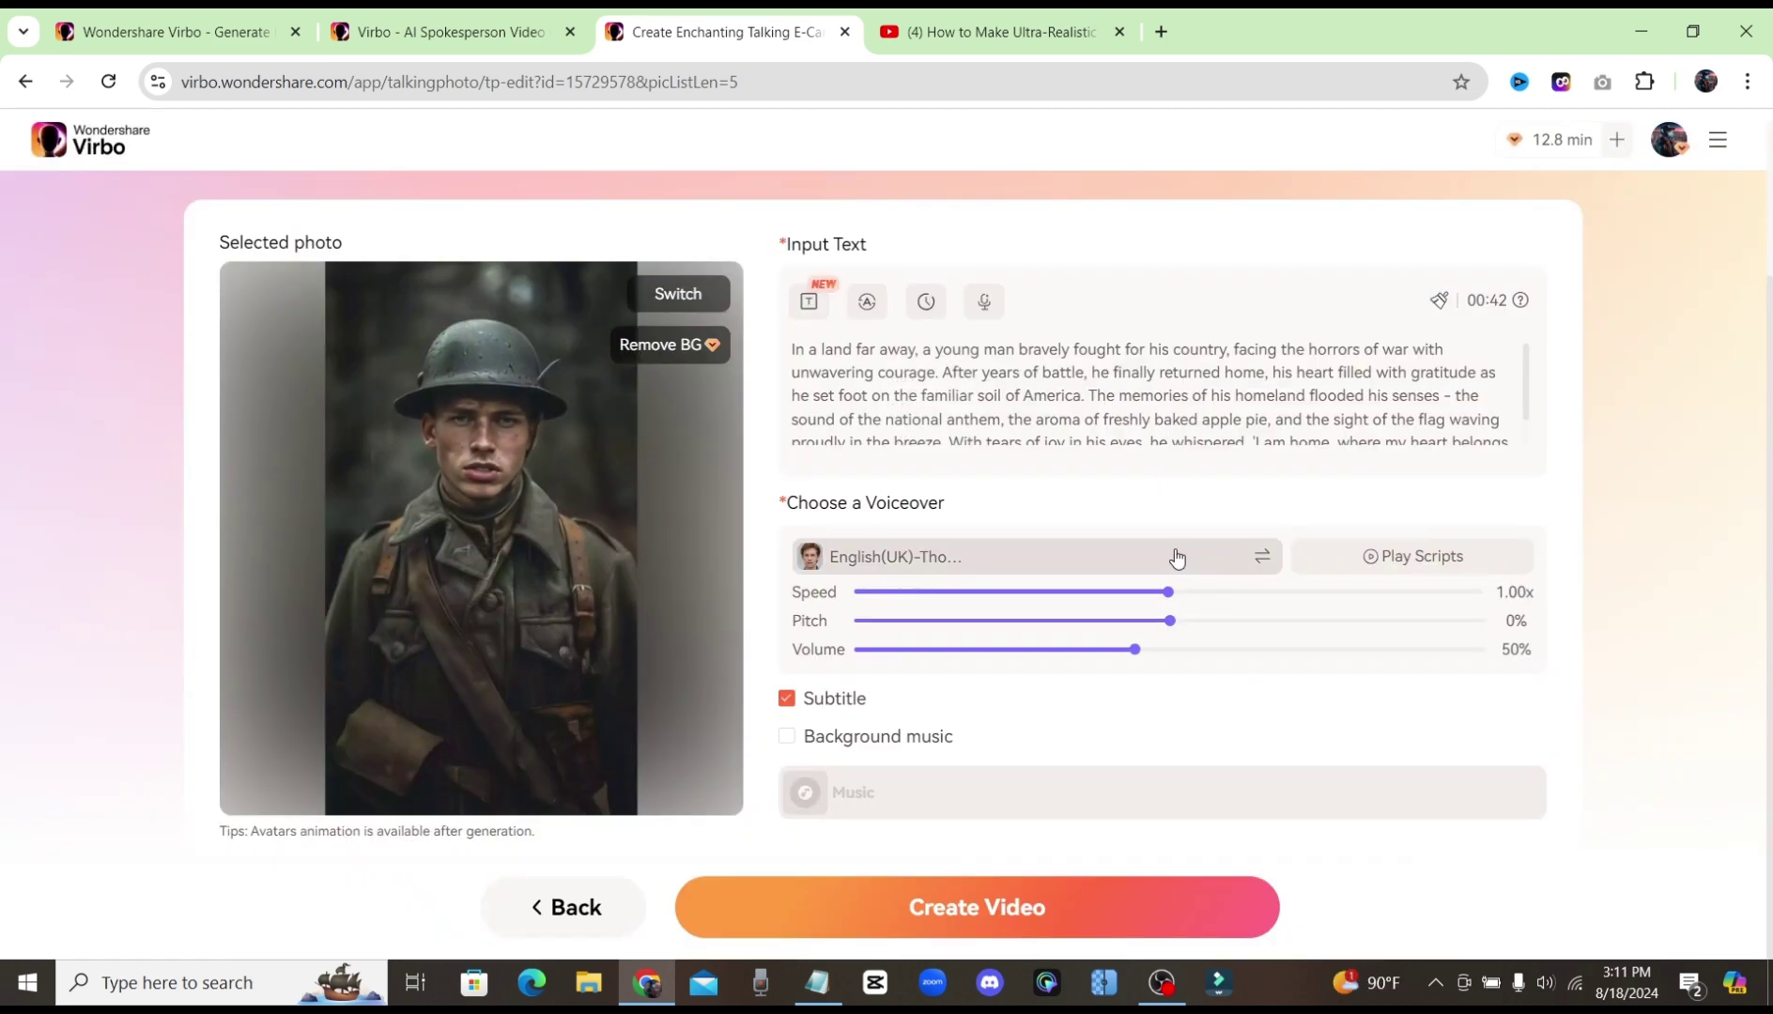
# Preview English(USA)-Soda and set it as the talking photo's voice.
pyautogui.click(1261, 558)
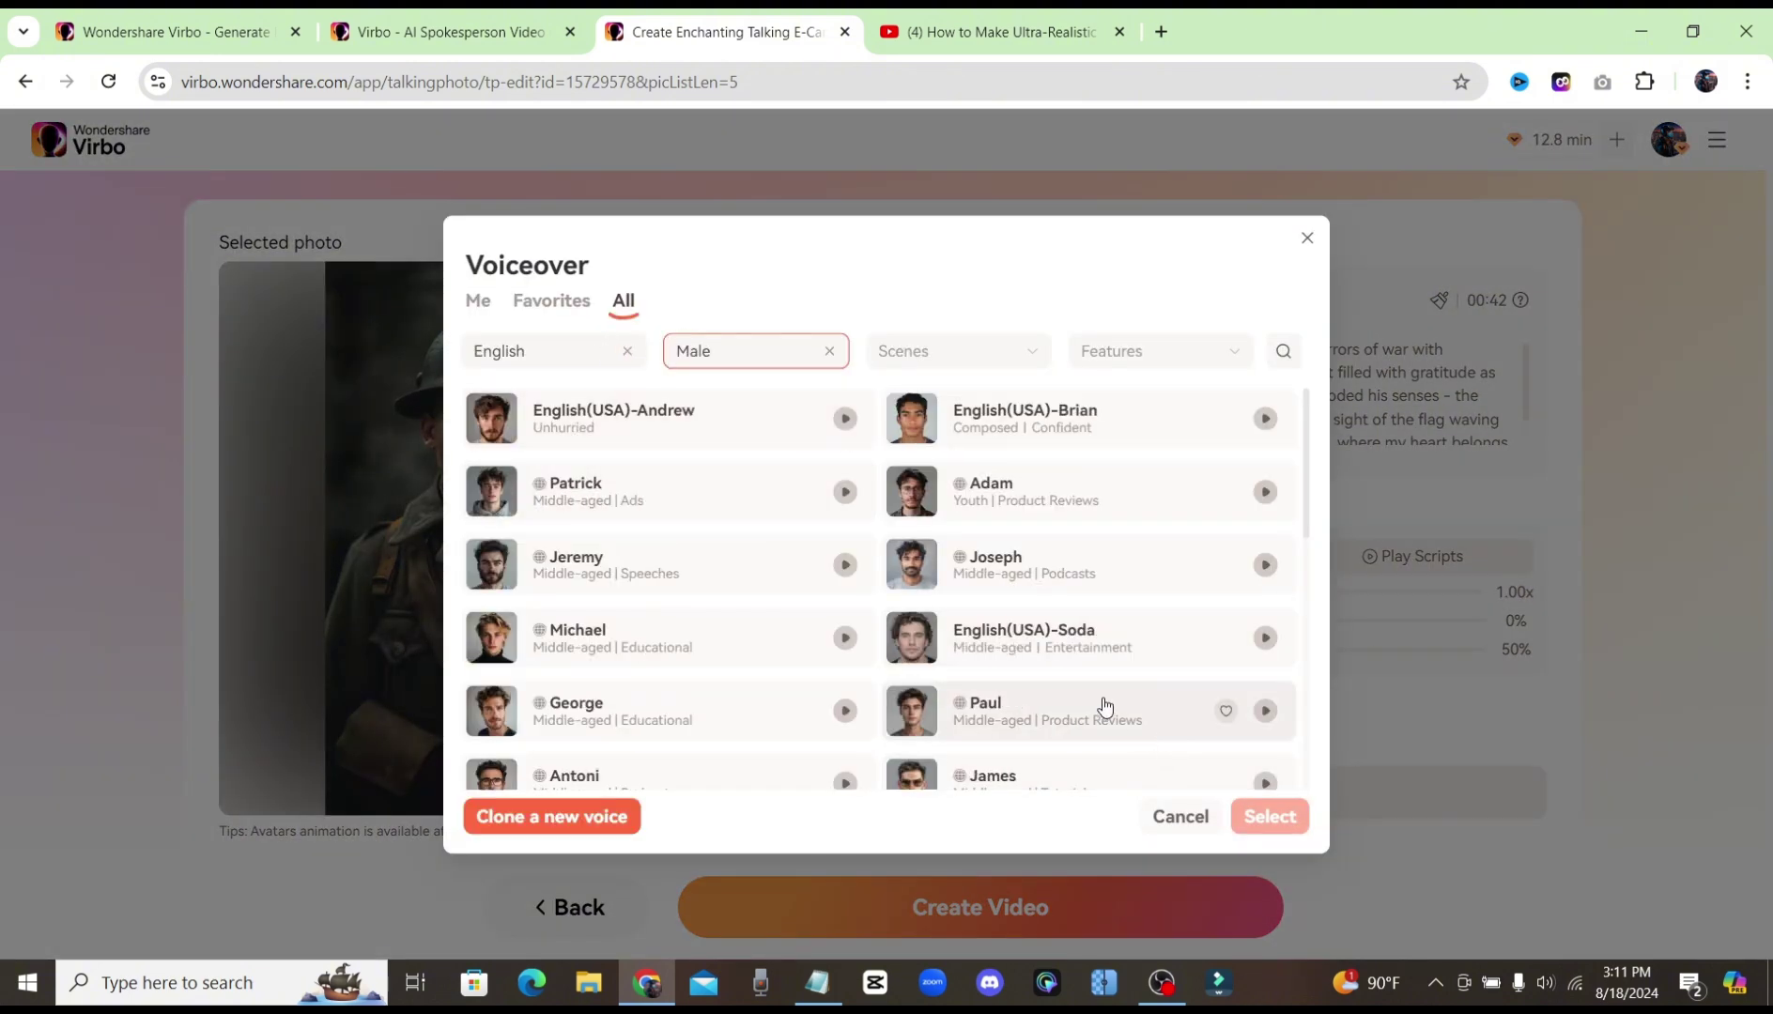
pyautogui.scroll(-3, 1099, 702)
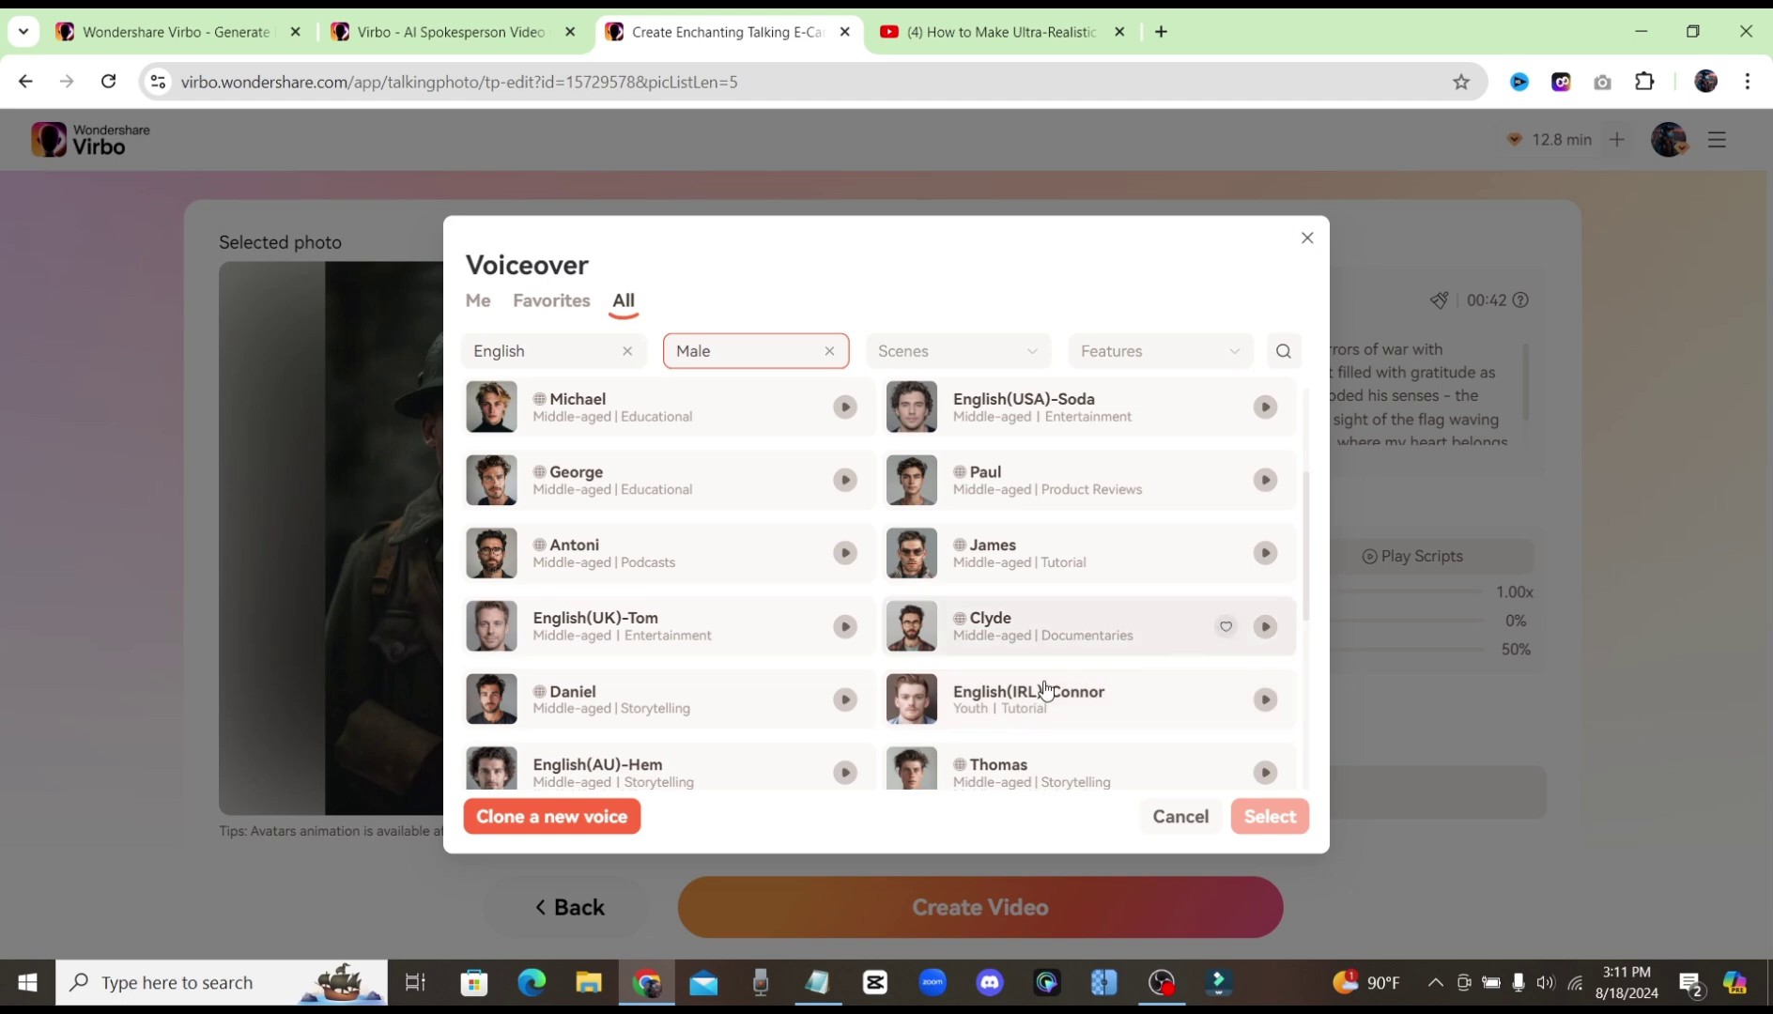
pyautogui.scroll(2, 1045, 690)
pyautogui.click(1085, 515)
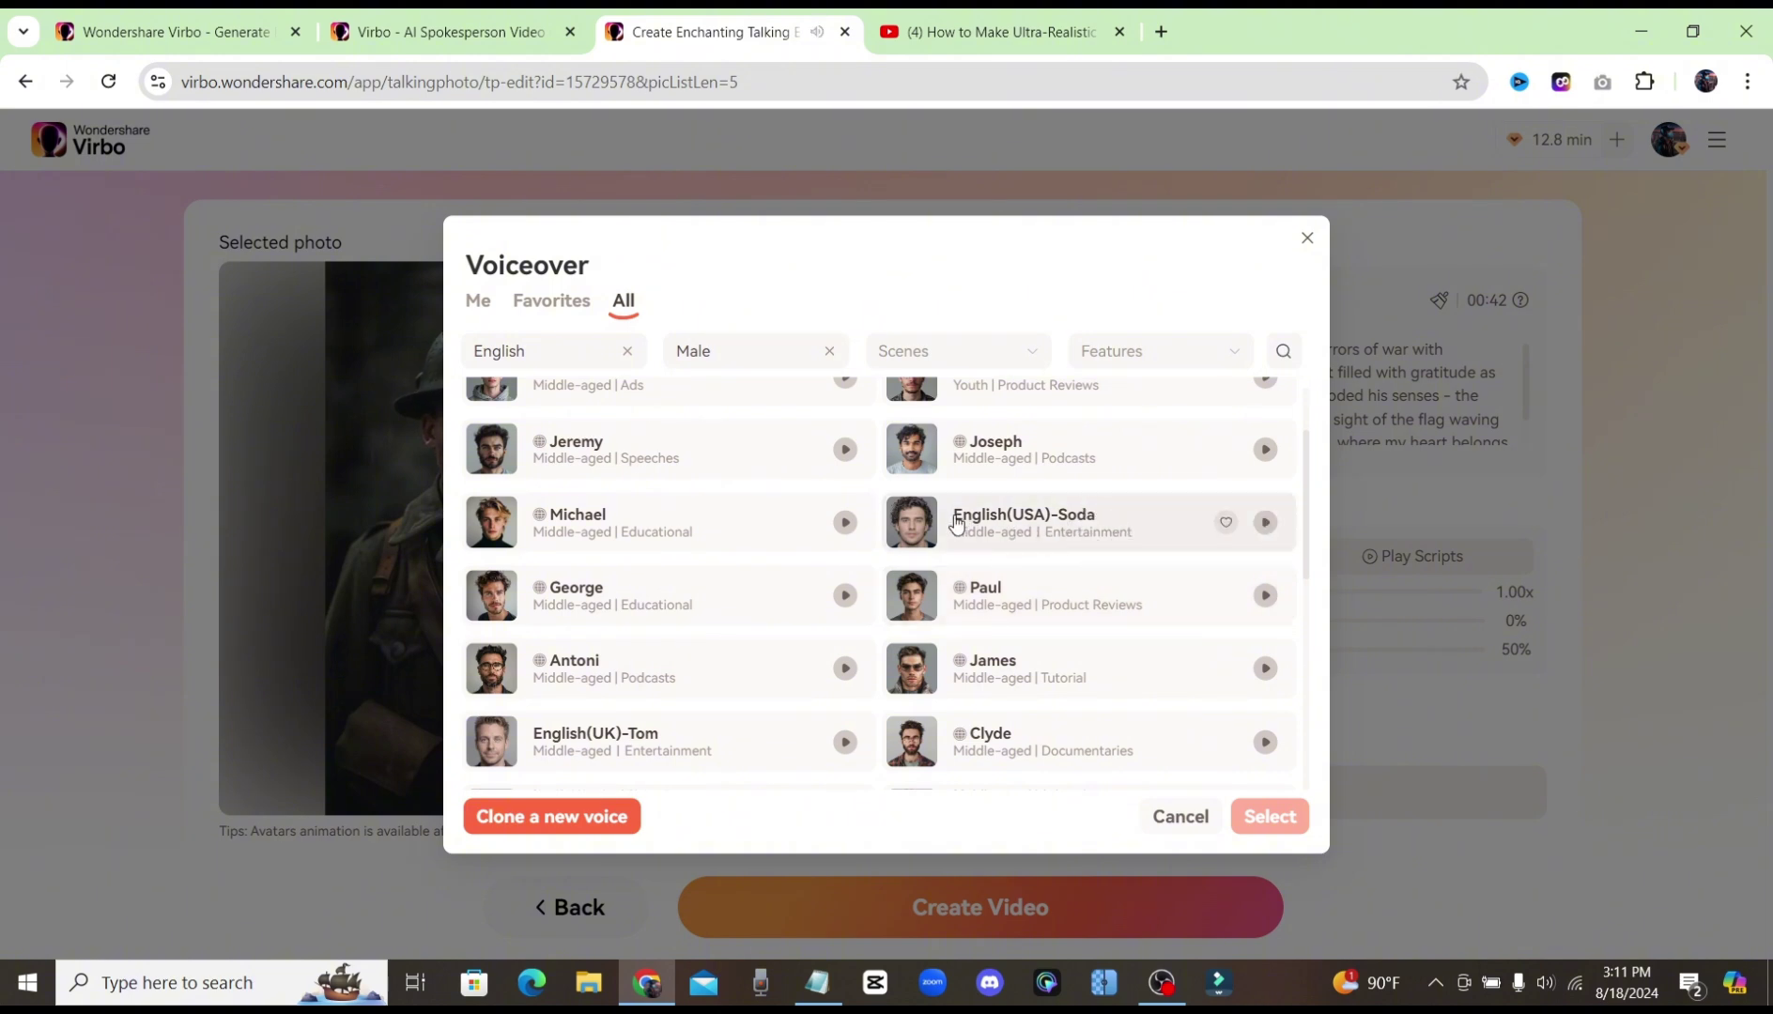
pyautogui.click(1103, 529)
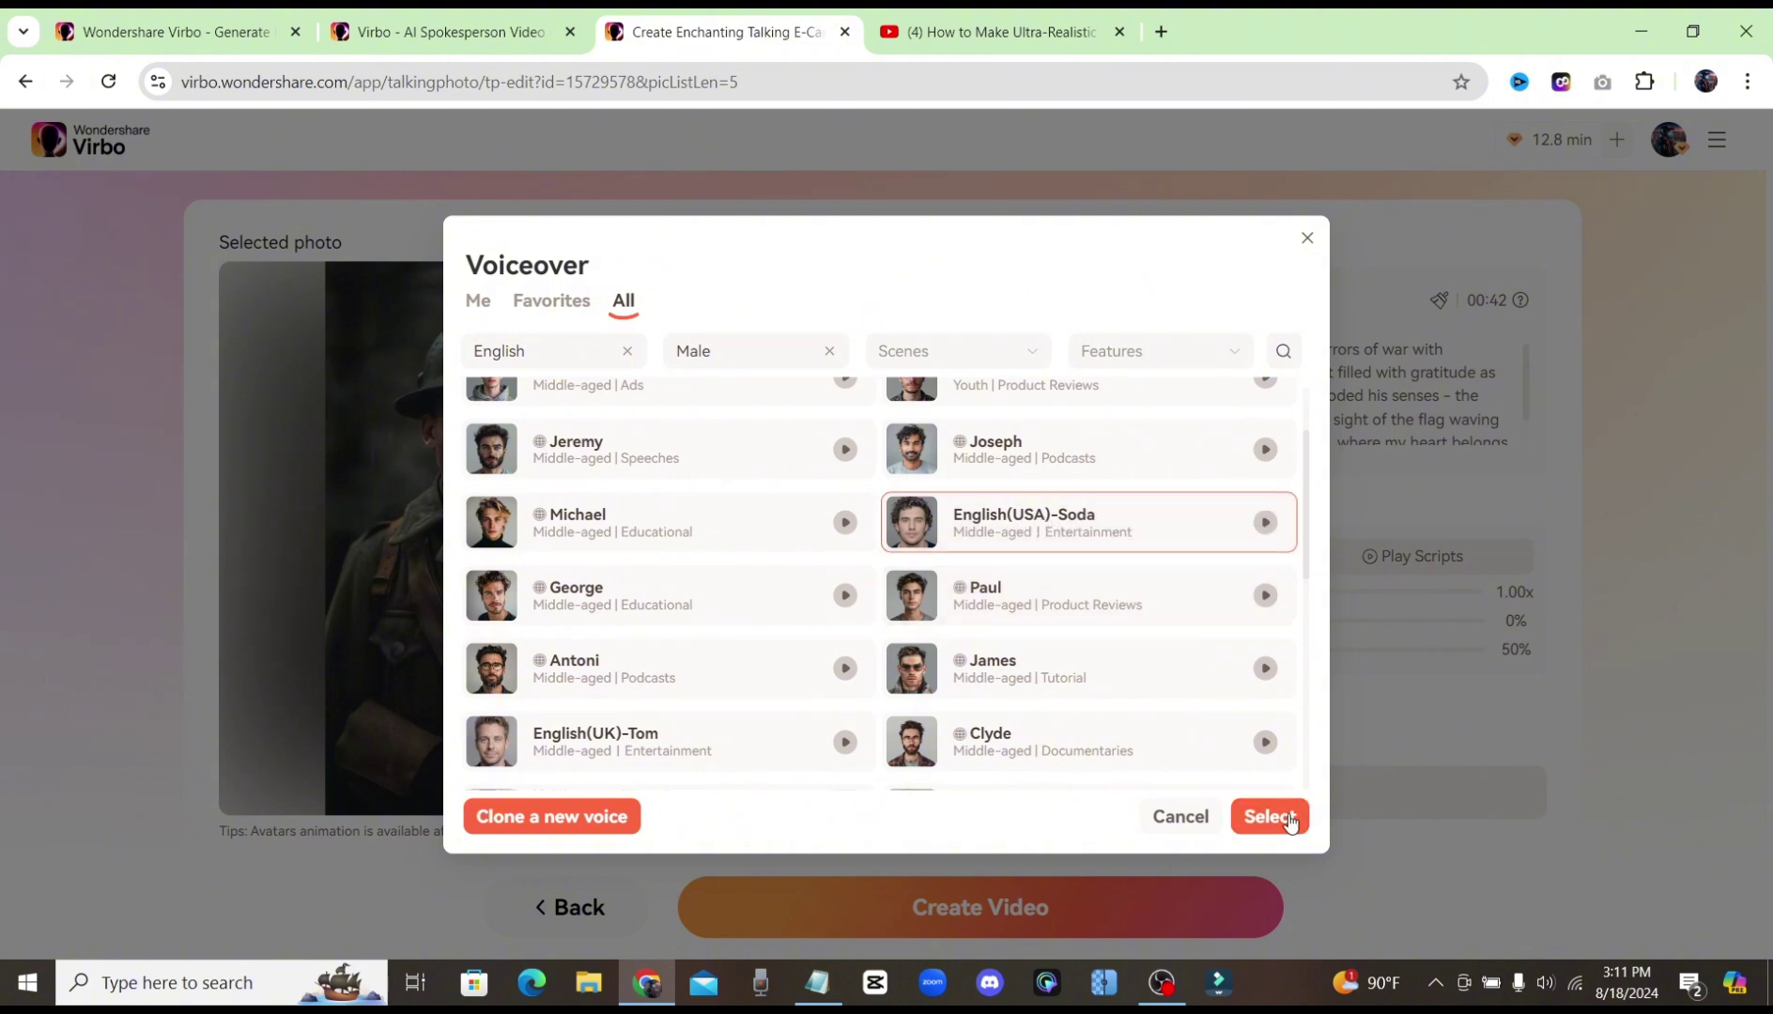
pyautogui.click(1270, 816)
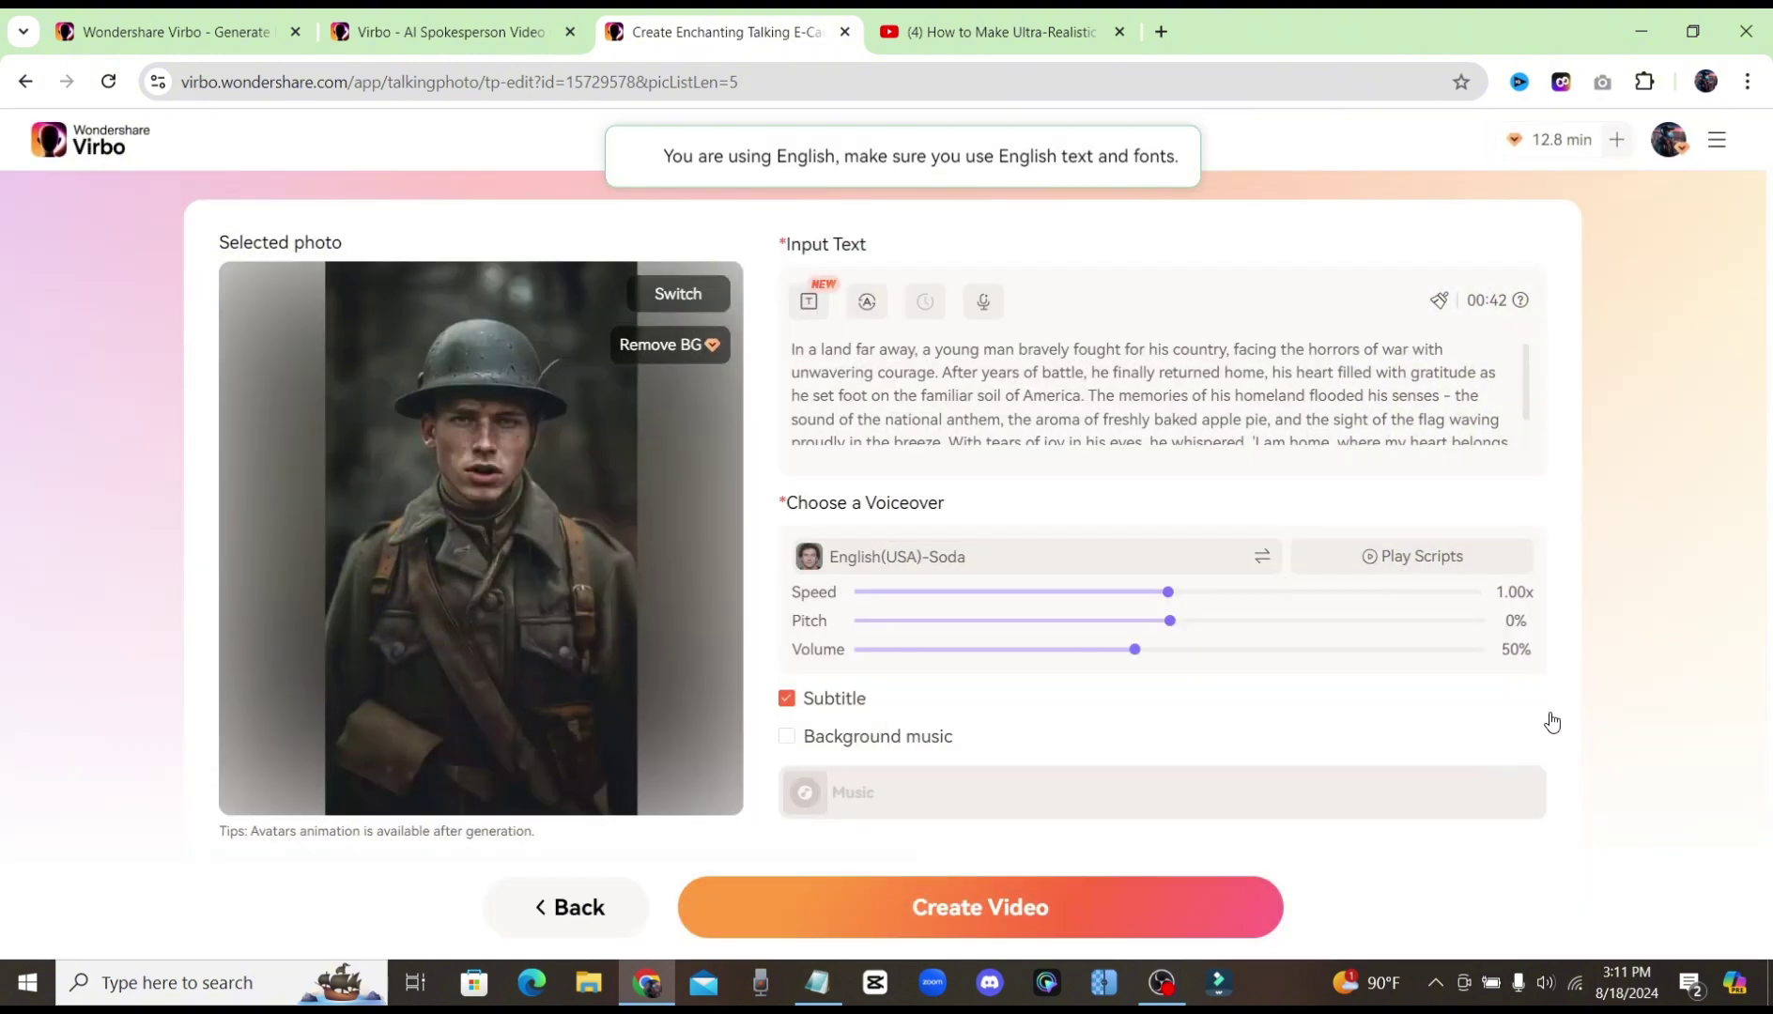
# Re-enable subtitles, turn on background music, and apply the 01:07 Rainy Day-AI track.
pyautogui.click(787, 700)
pyautogui.click(790, 703)
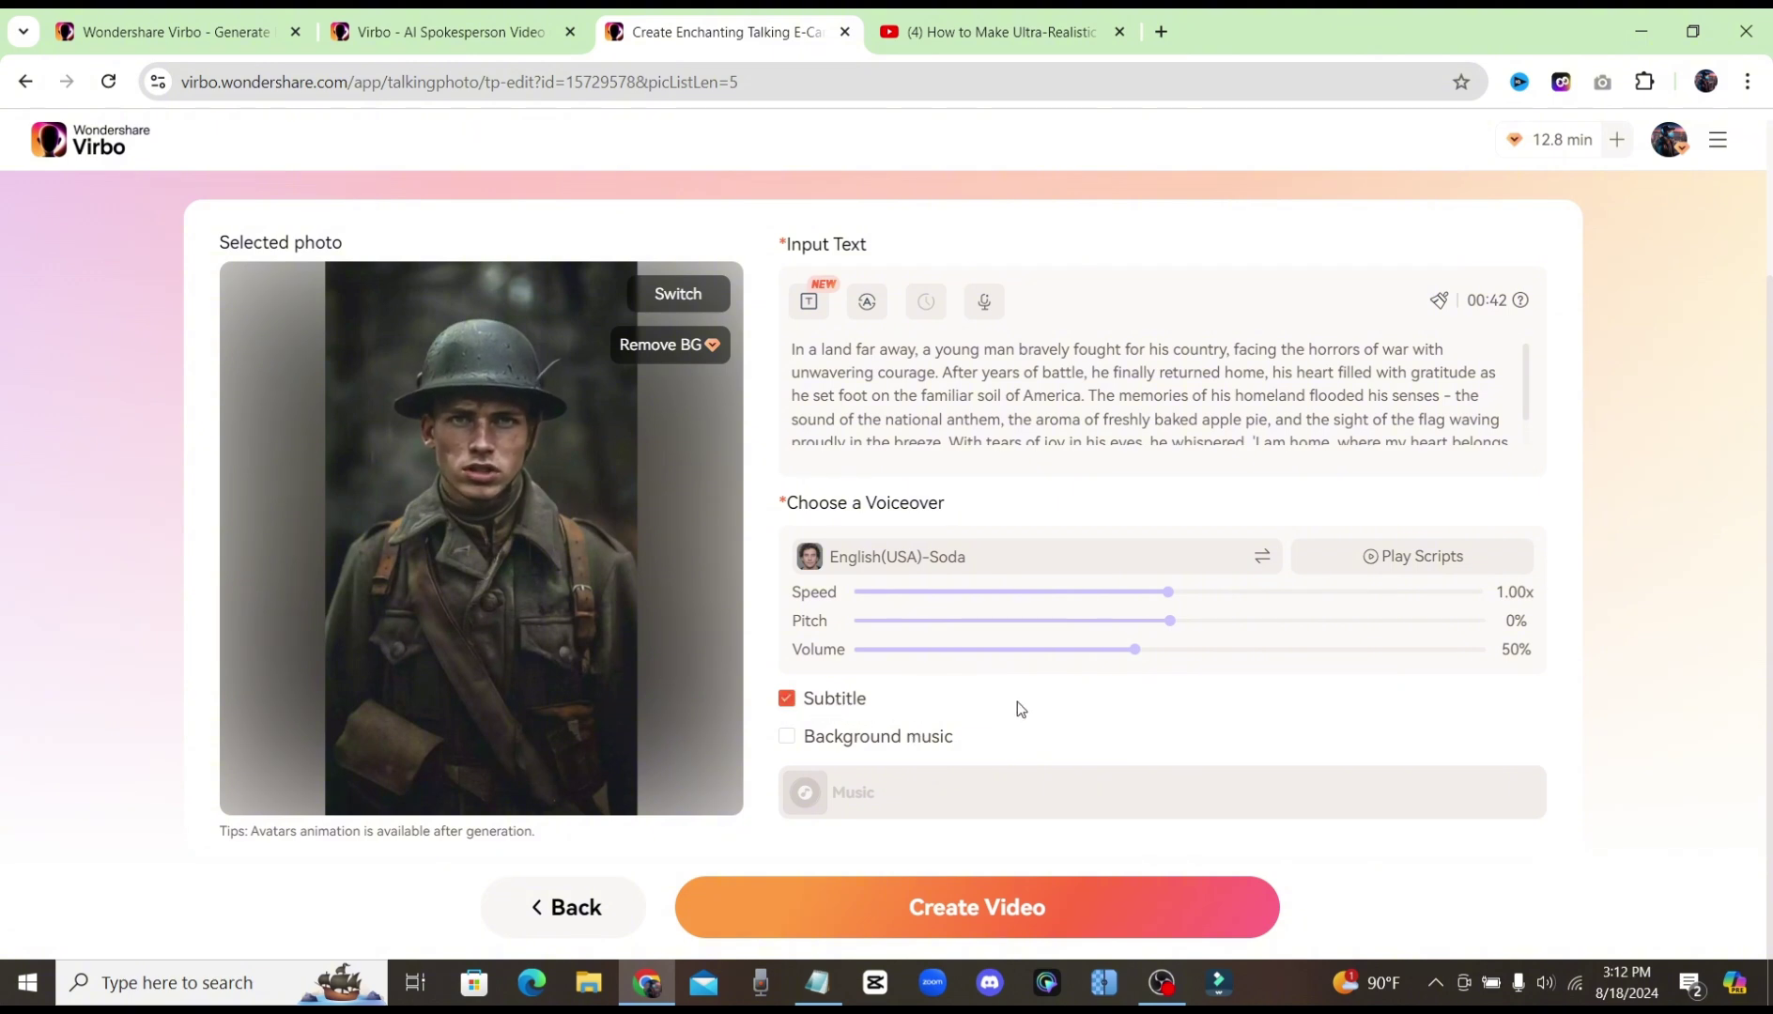
pyautogui.click(788, 738)
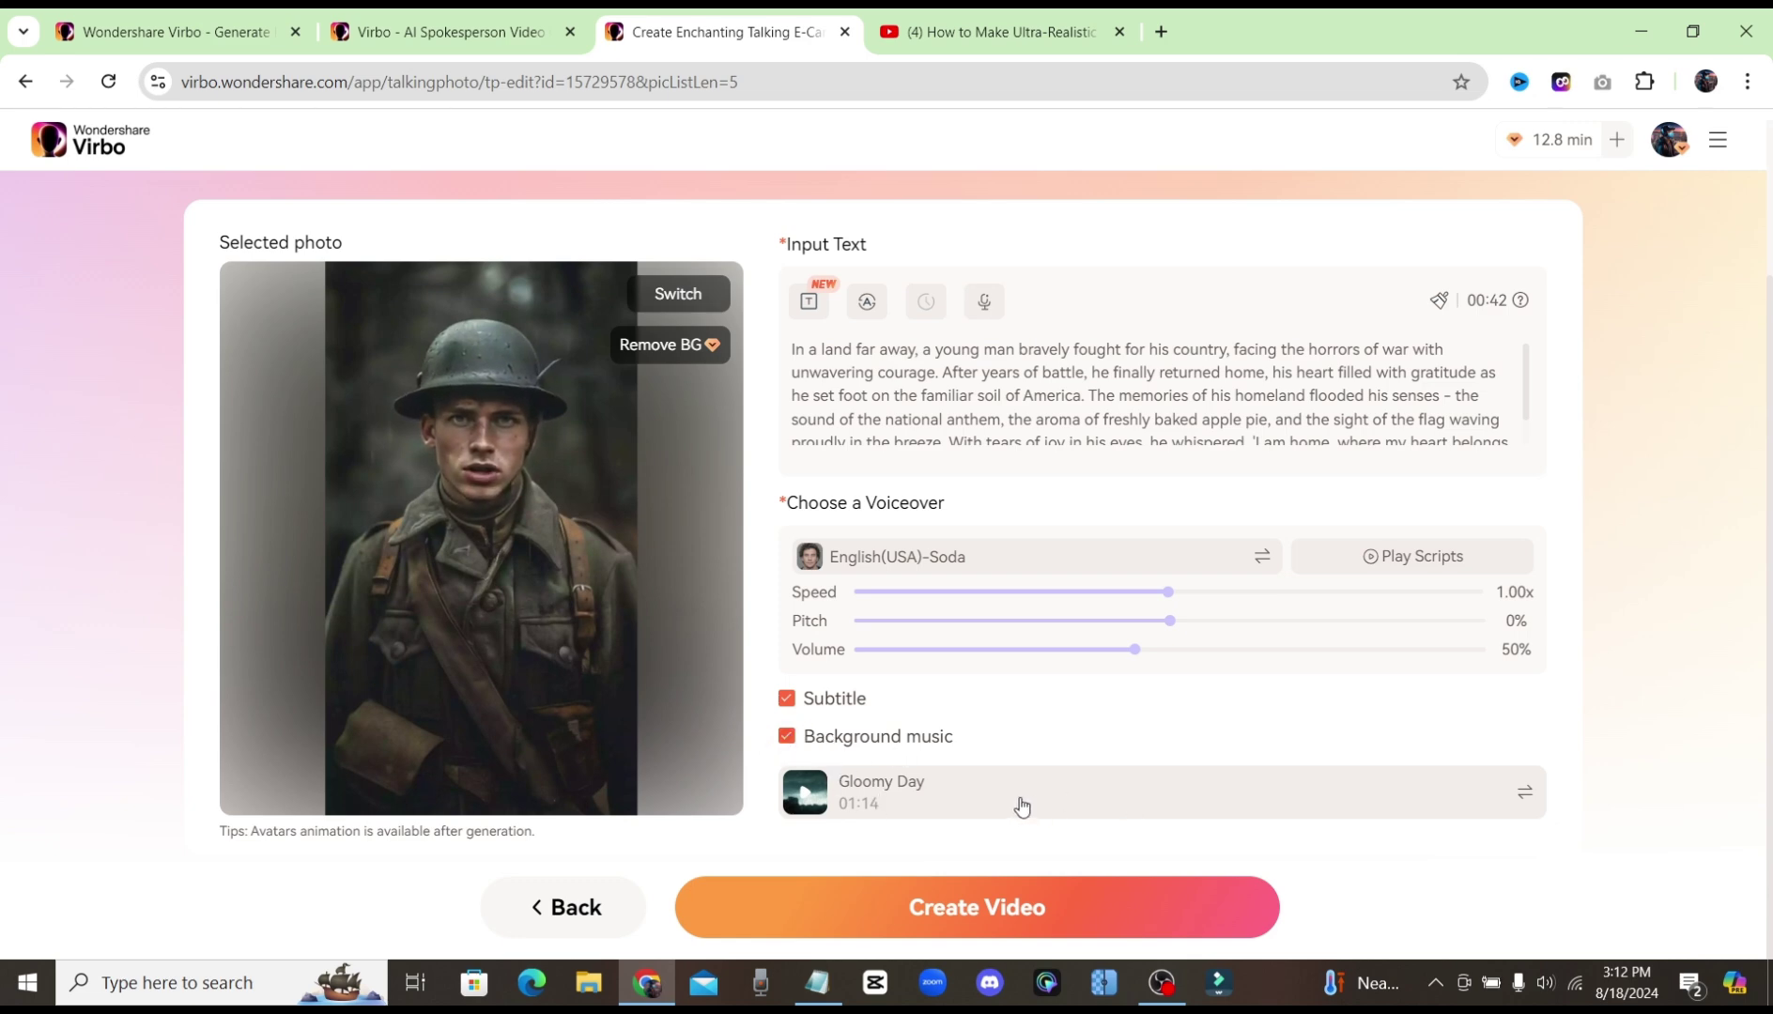
pyautogui.click(962, 790)
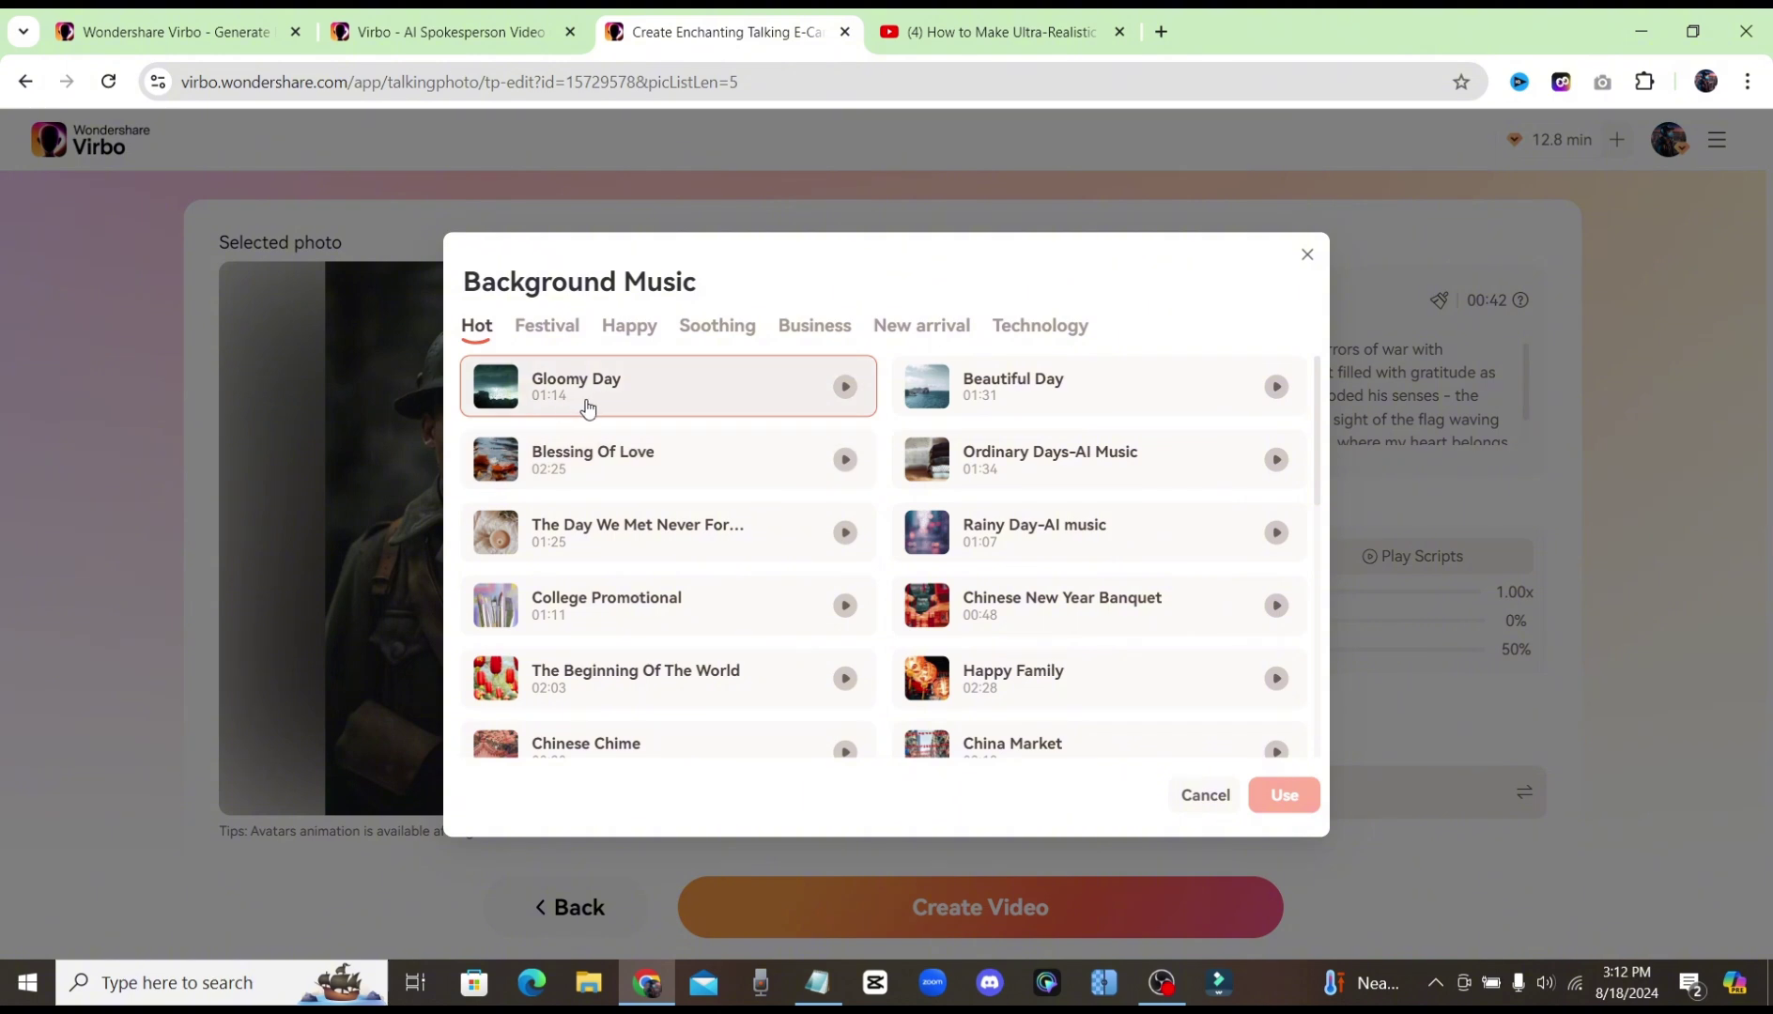
pyautogui.click(1277, 535)
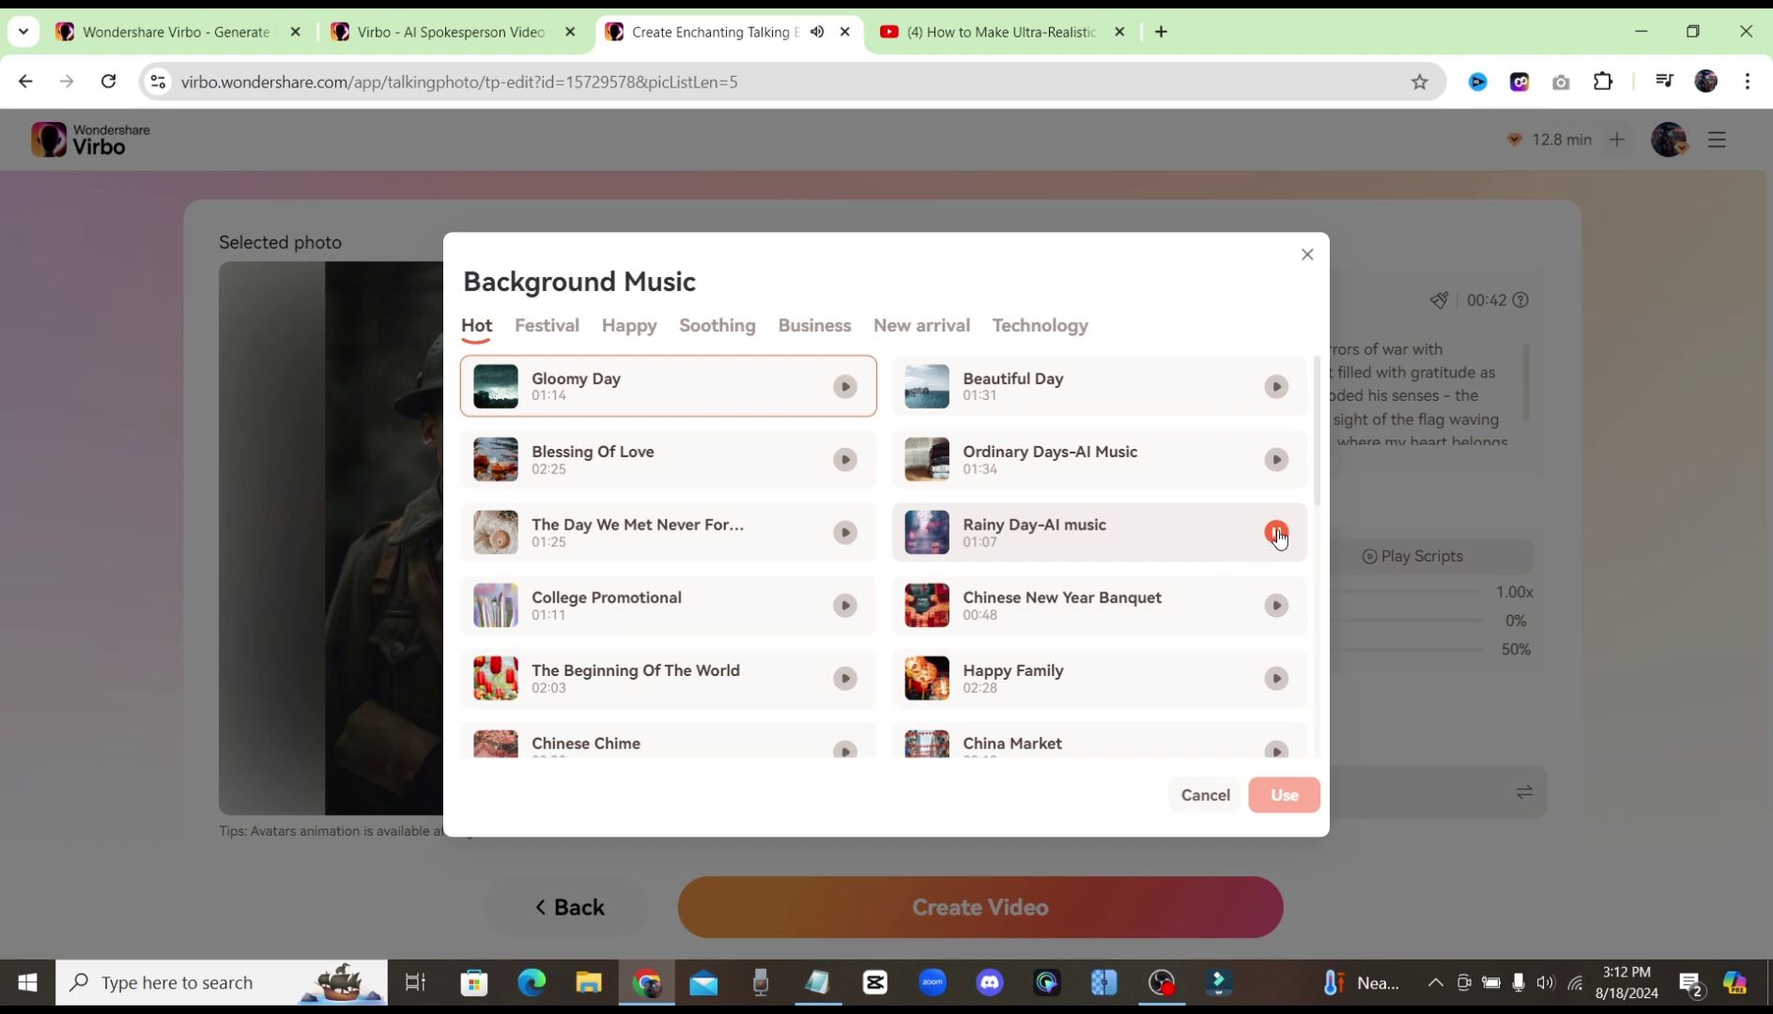
pyautogui.click(1077, 545)
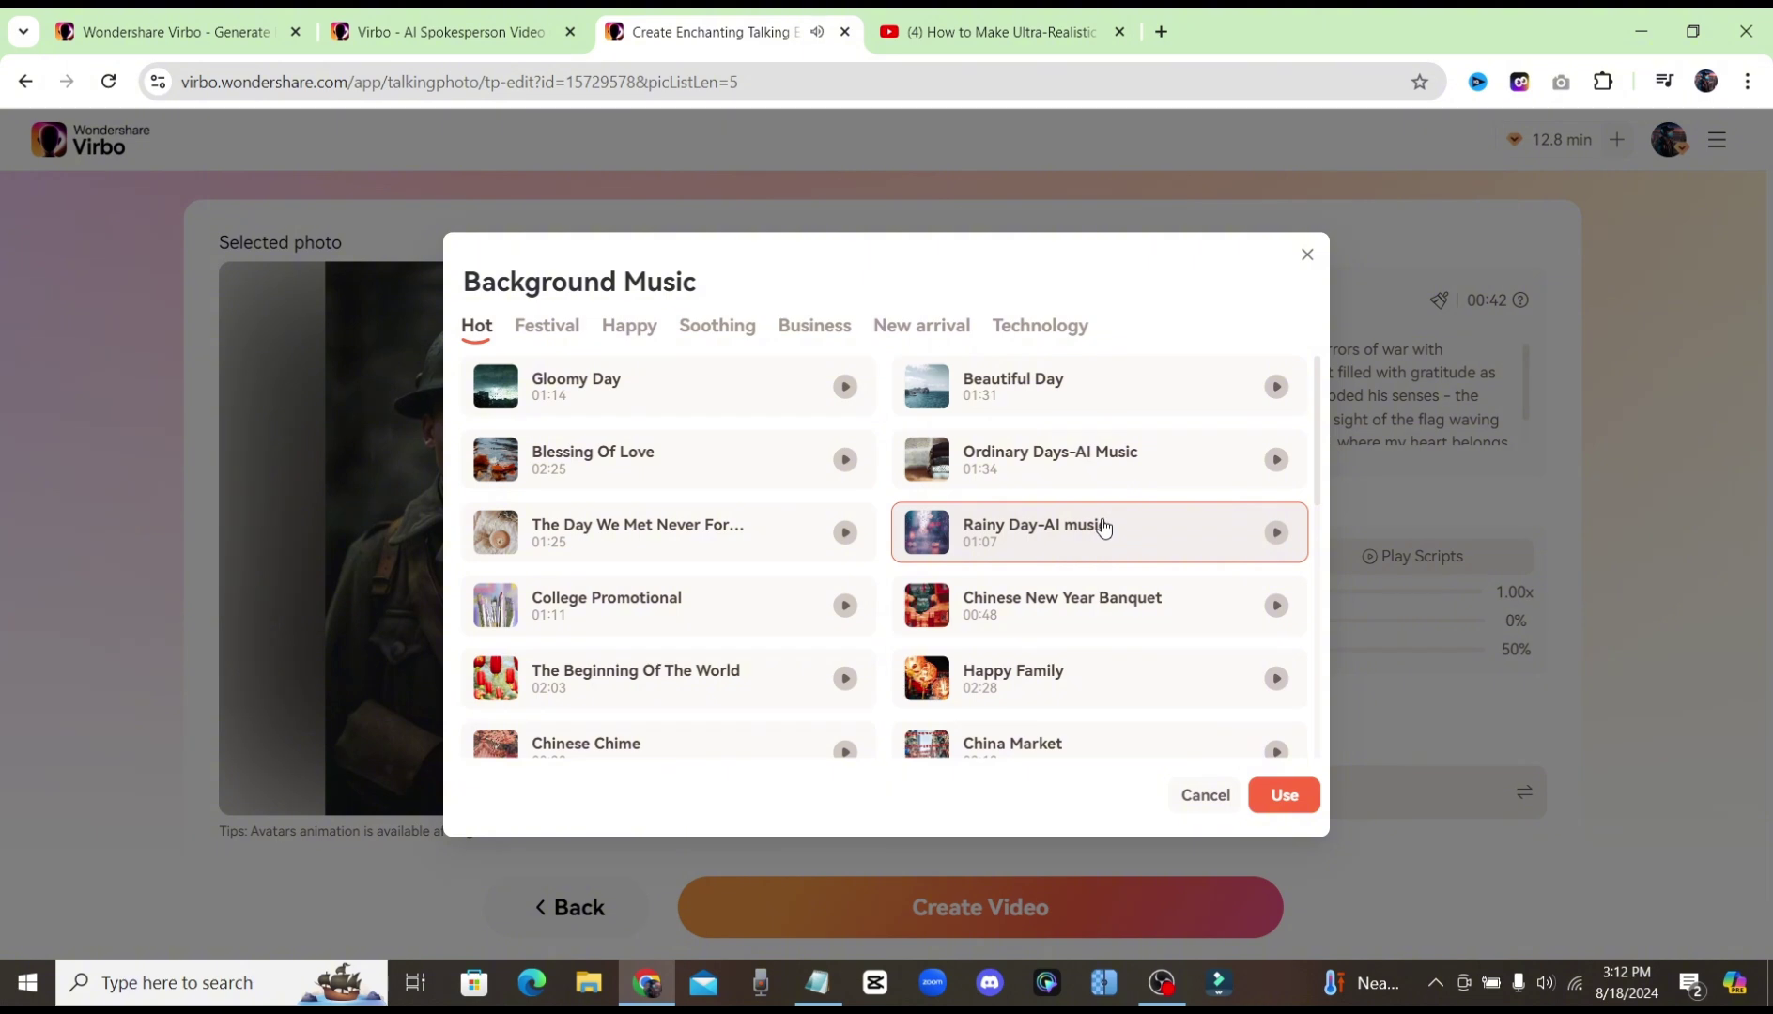
pyautogui.click(1284, 795)
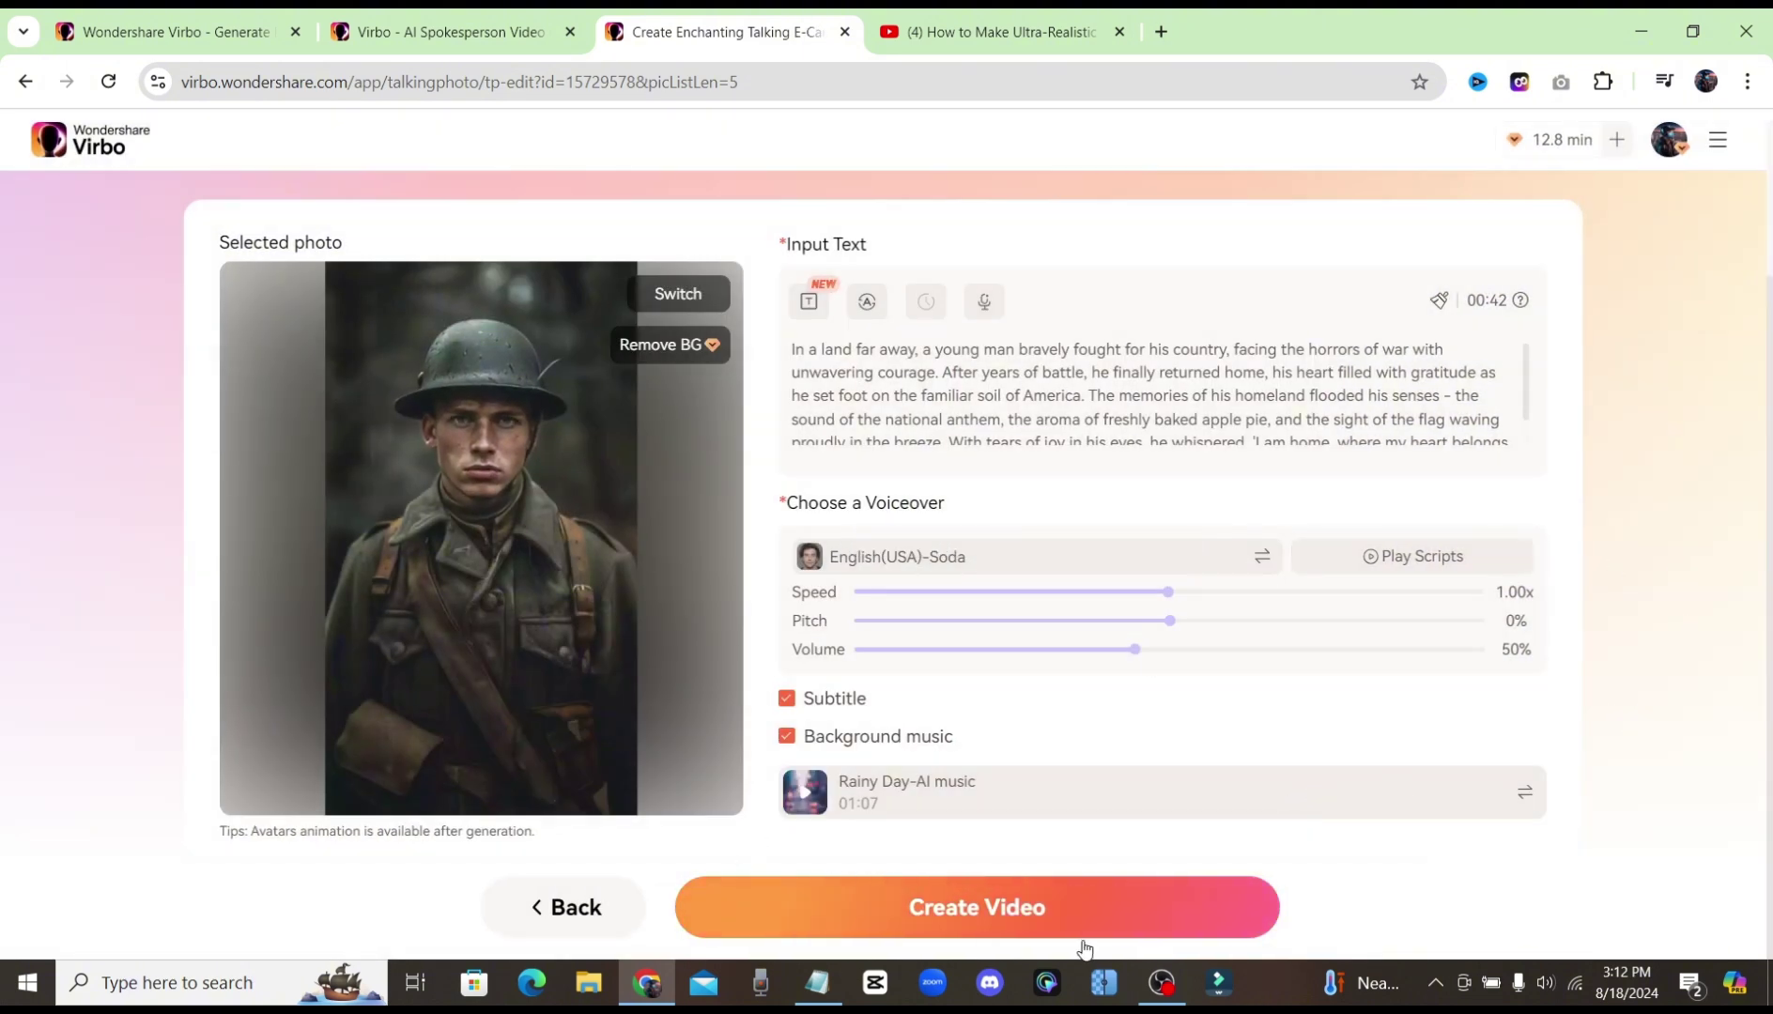
# Create the soldier video and follow its export progress in My Creations.
pyautogui.click(1006, 911)
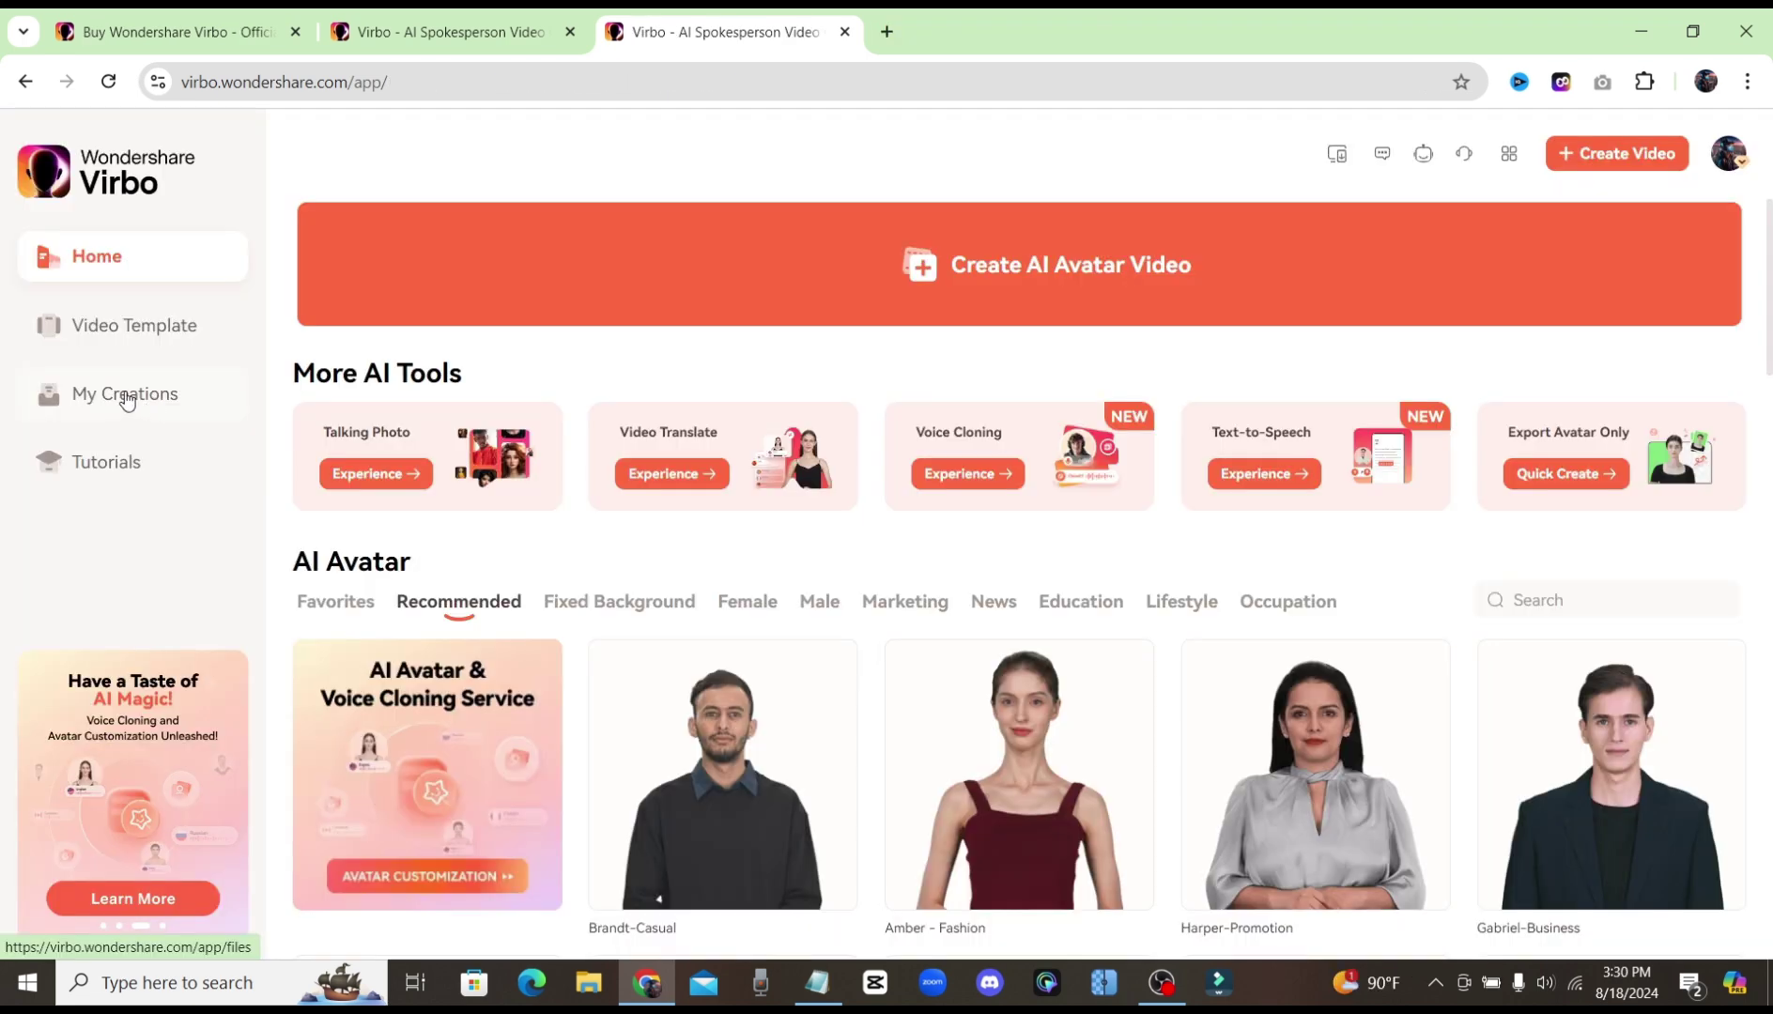
pyautogui.click(124, 399)
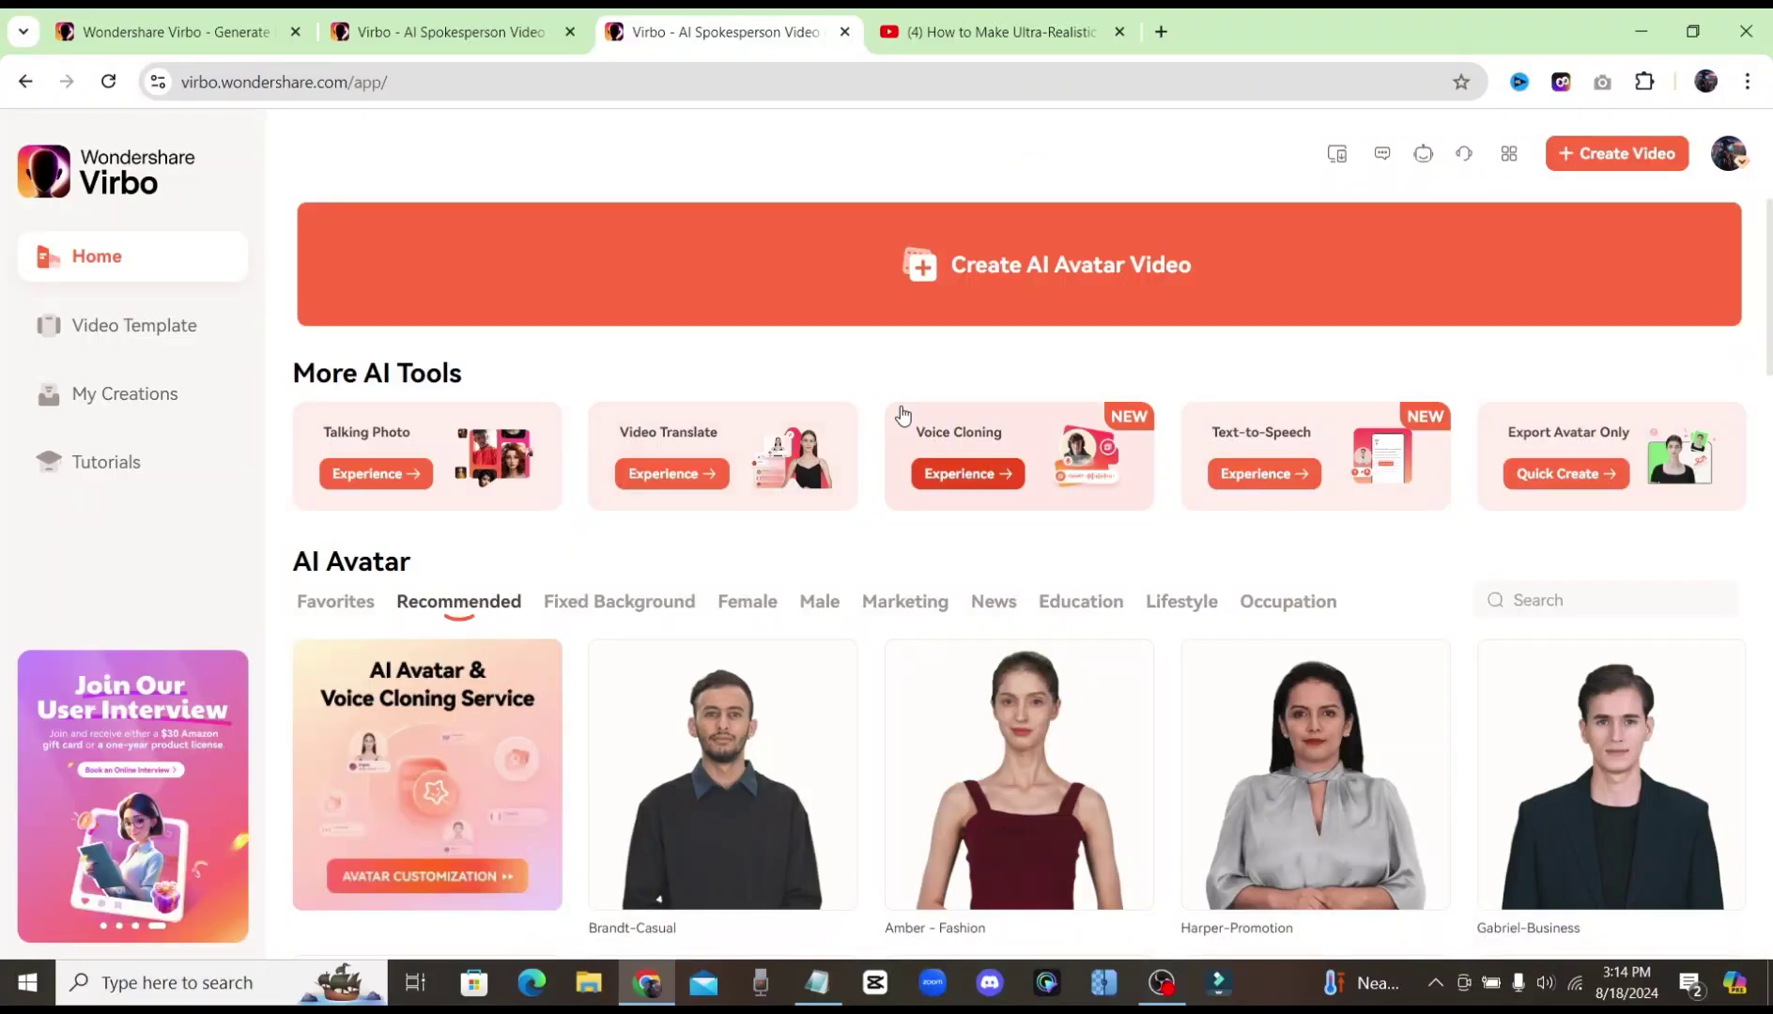
# Glance at the Voice Cloning page, close it, then browse the Text-to-Speech page.
pyautogui.click(963, 443)
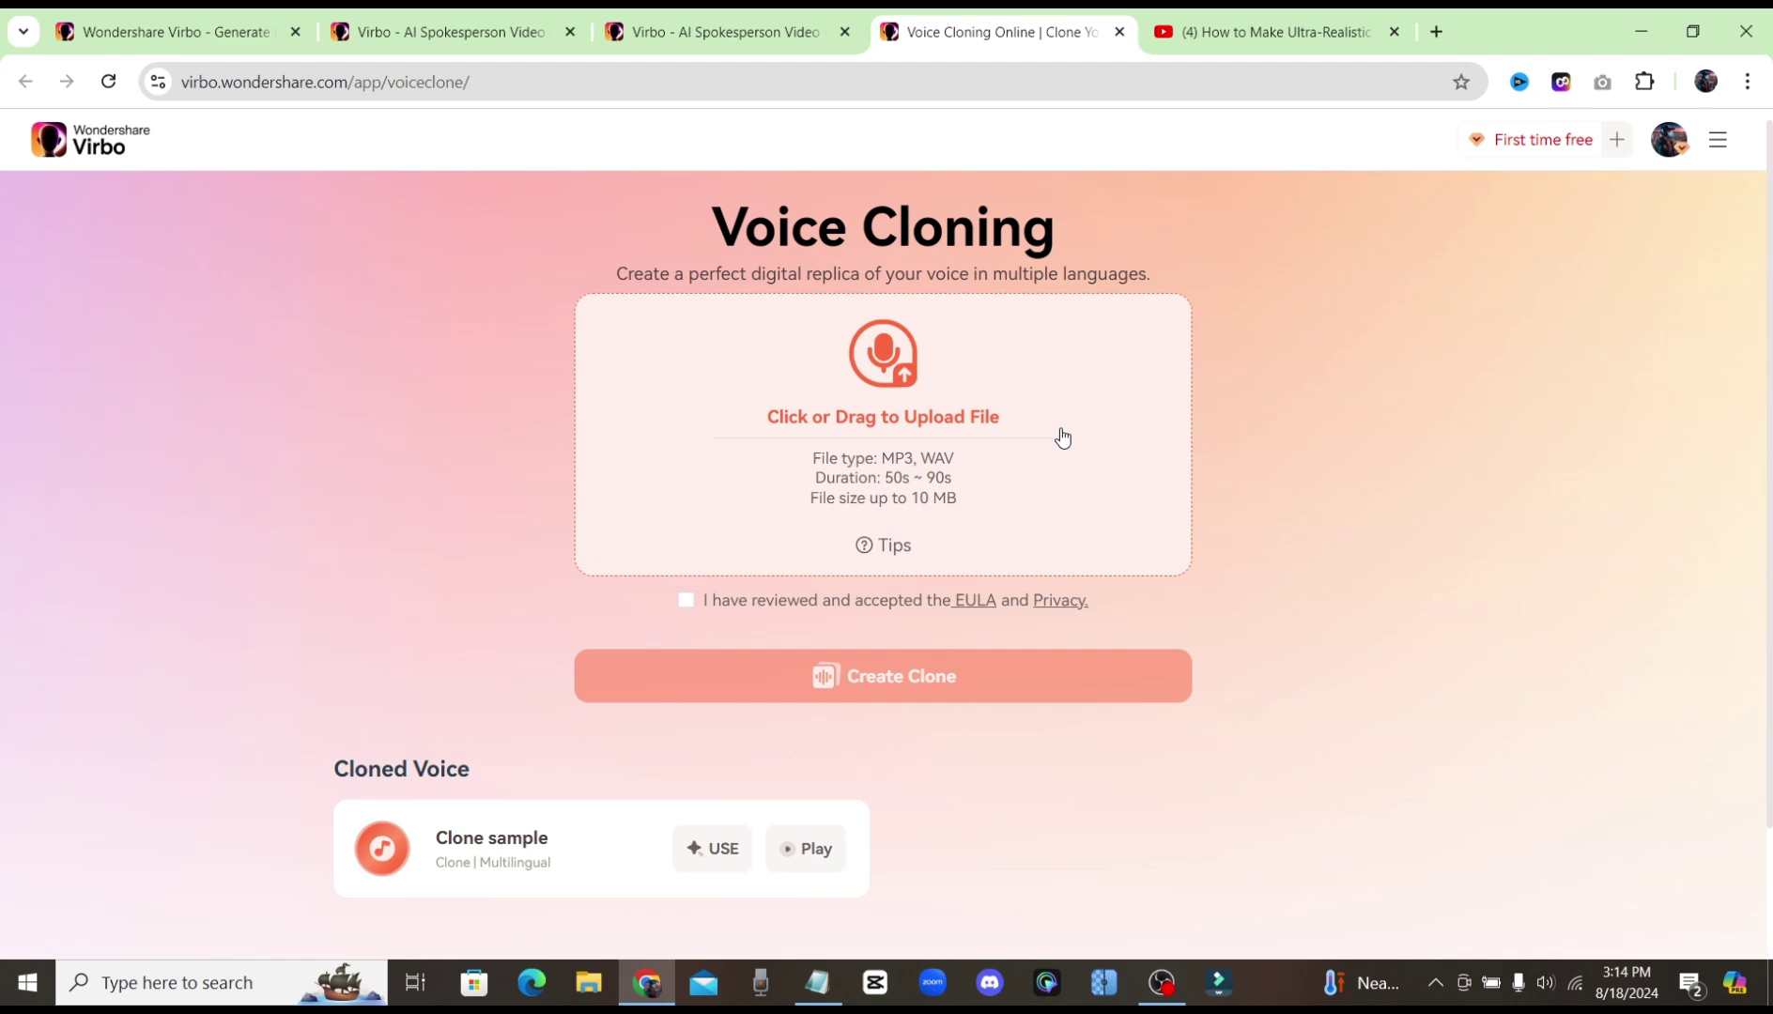
pyautogui.hotkey('ctrl', 'w')
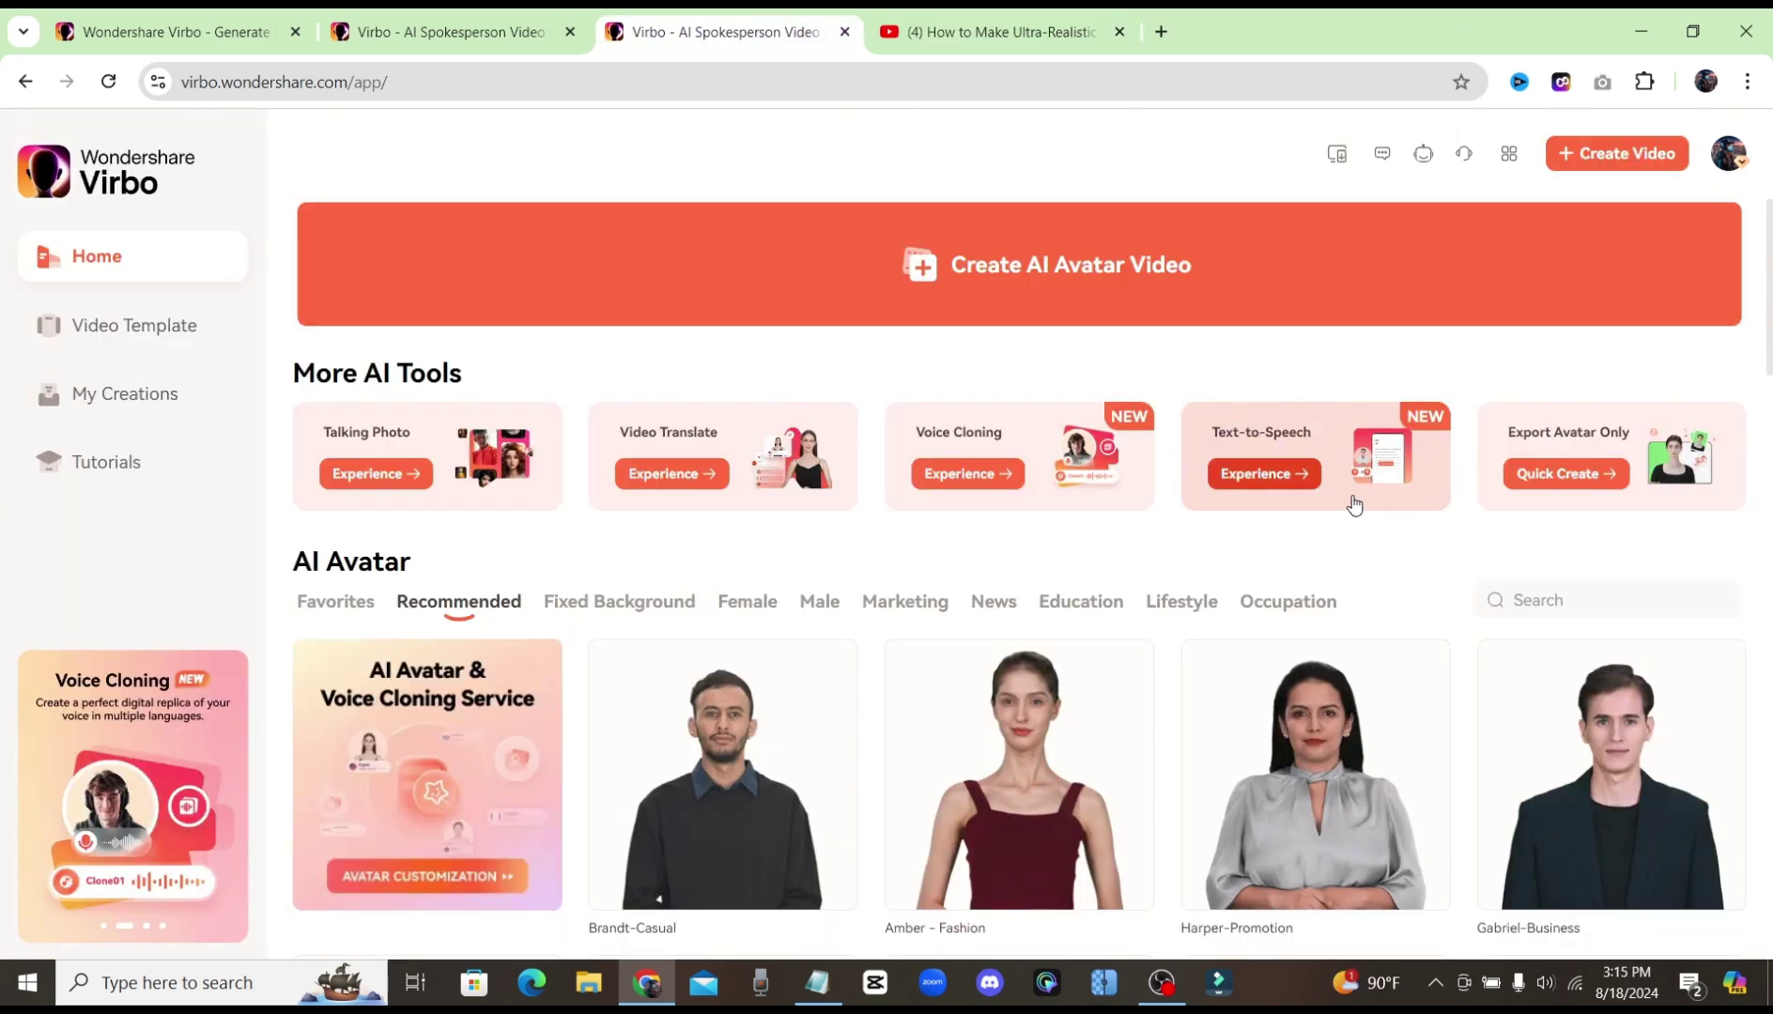
pyautogui.click(1348, 440)
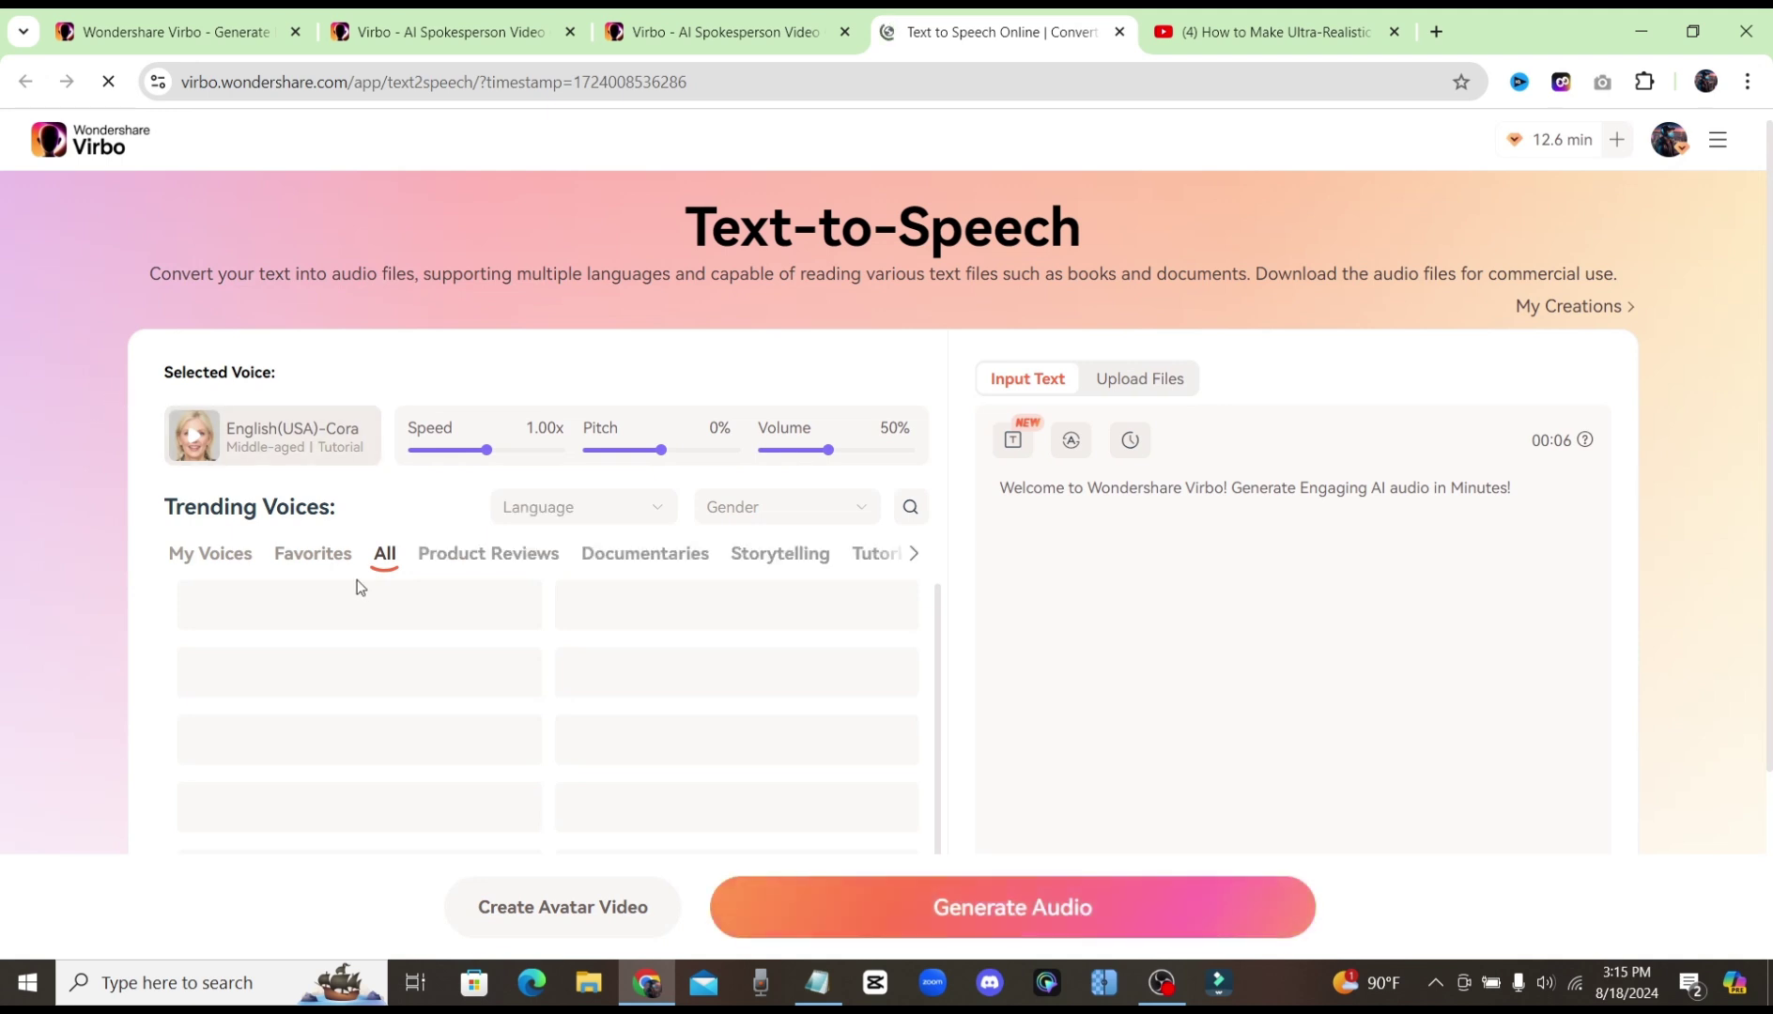
pyautogui.scroll(-3, 395, 657)
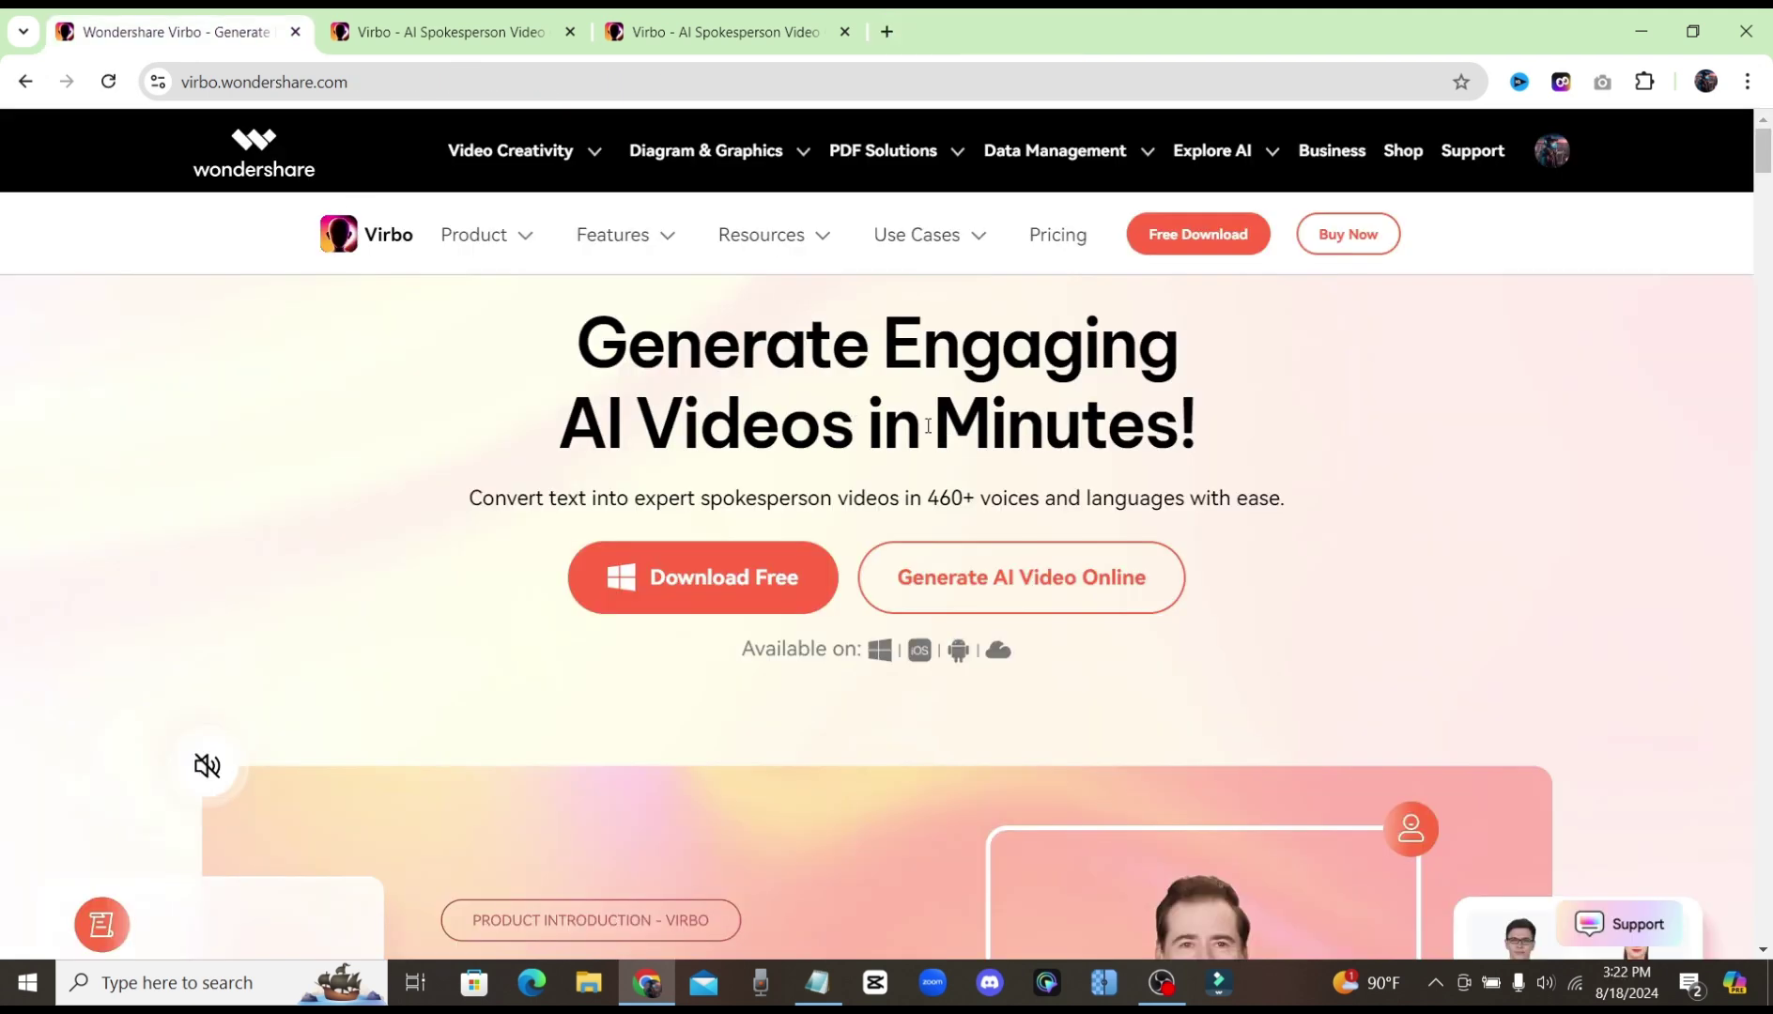
# Open the Pricing page and highlight the Monthly Plan's video duration limit.
pyautogui.click(1055, 238)
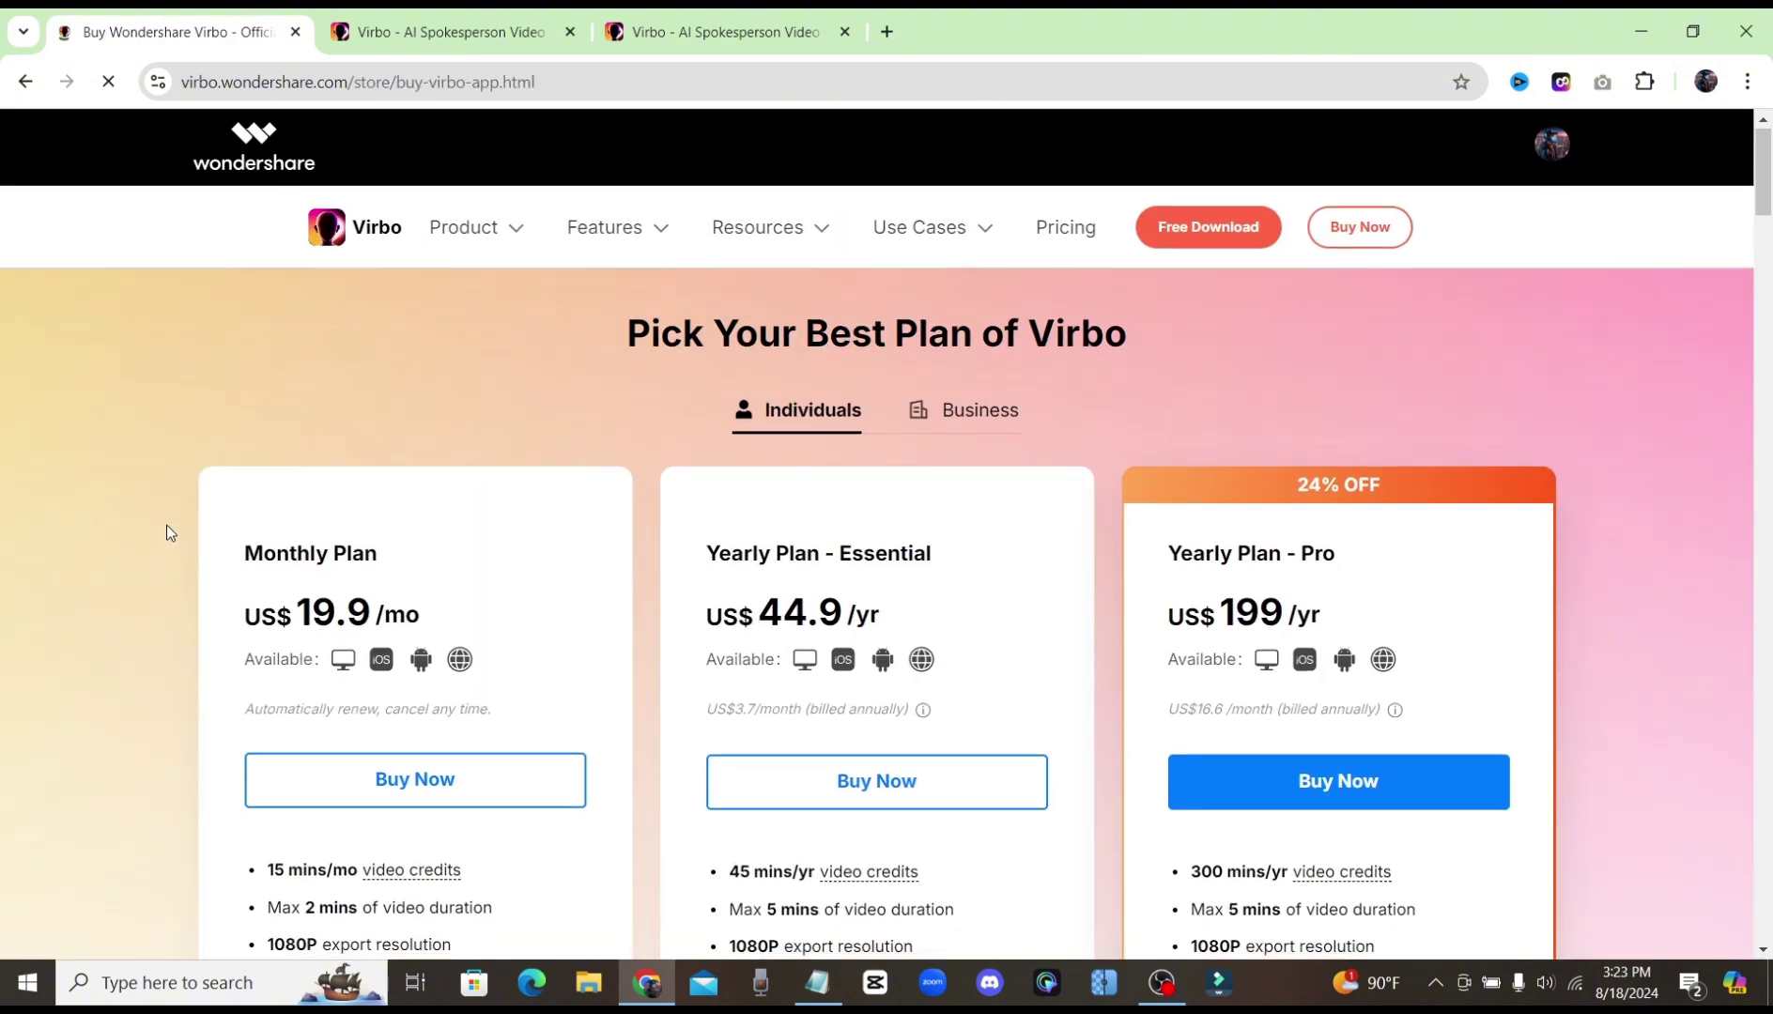
pyautogui.scroll(-2, 166, 523)
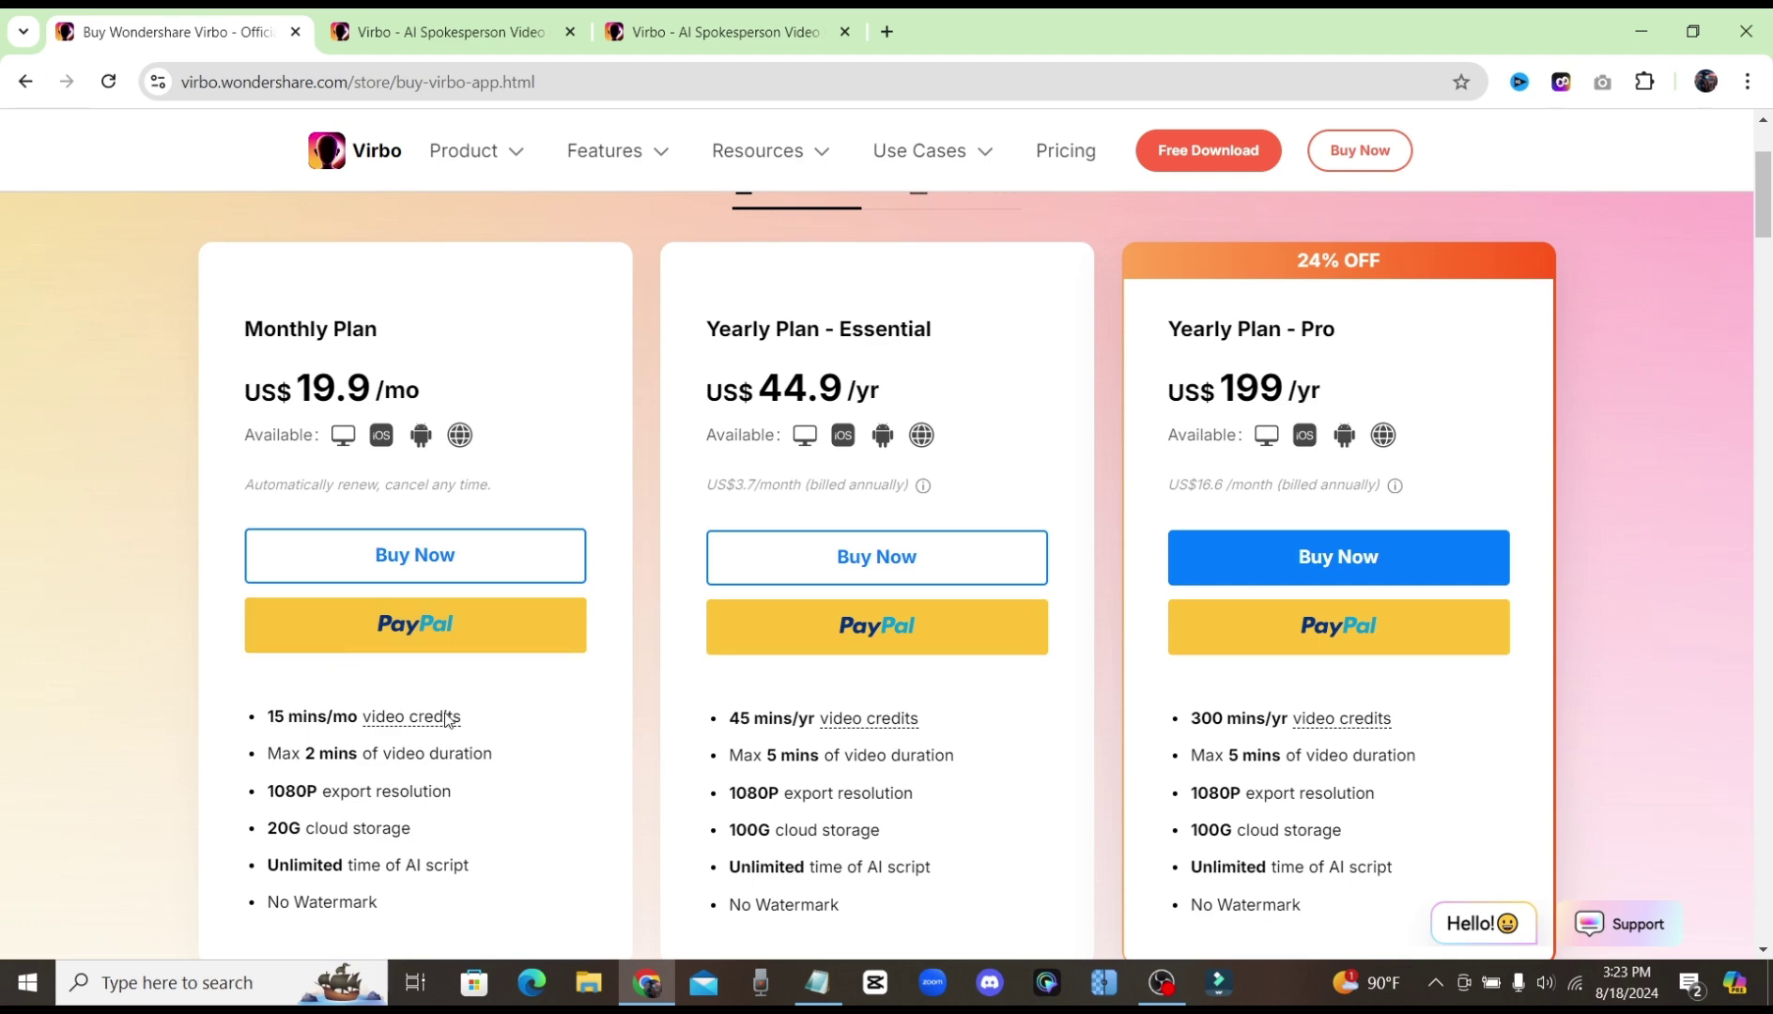
pyautogui.scroll(-3, 192, 693)
pyautogui.scroll(3, 392, 749)
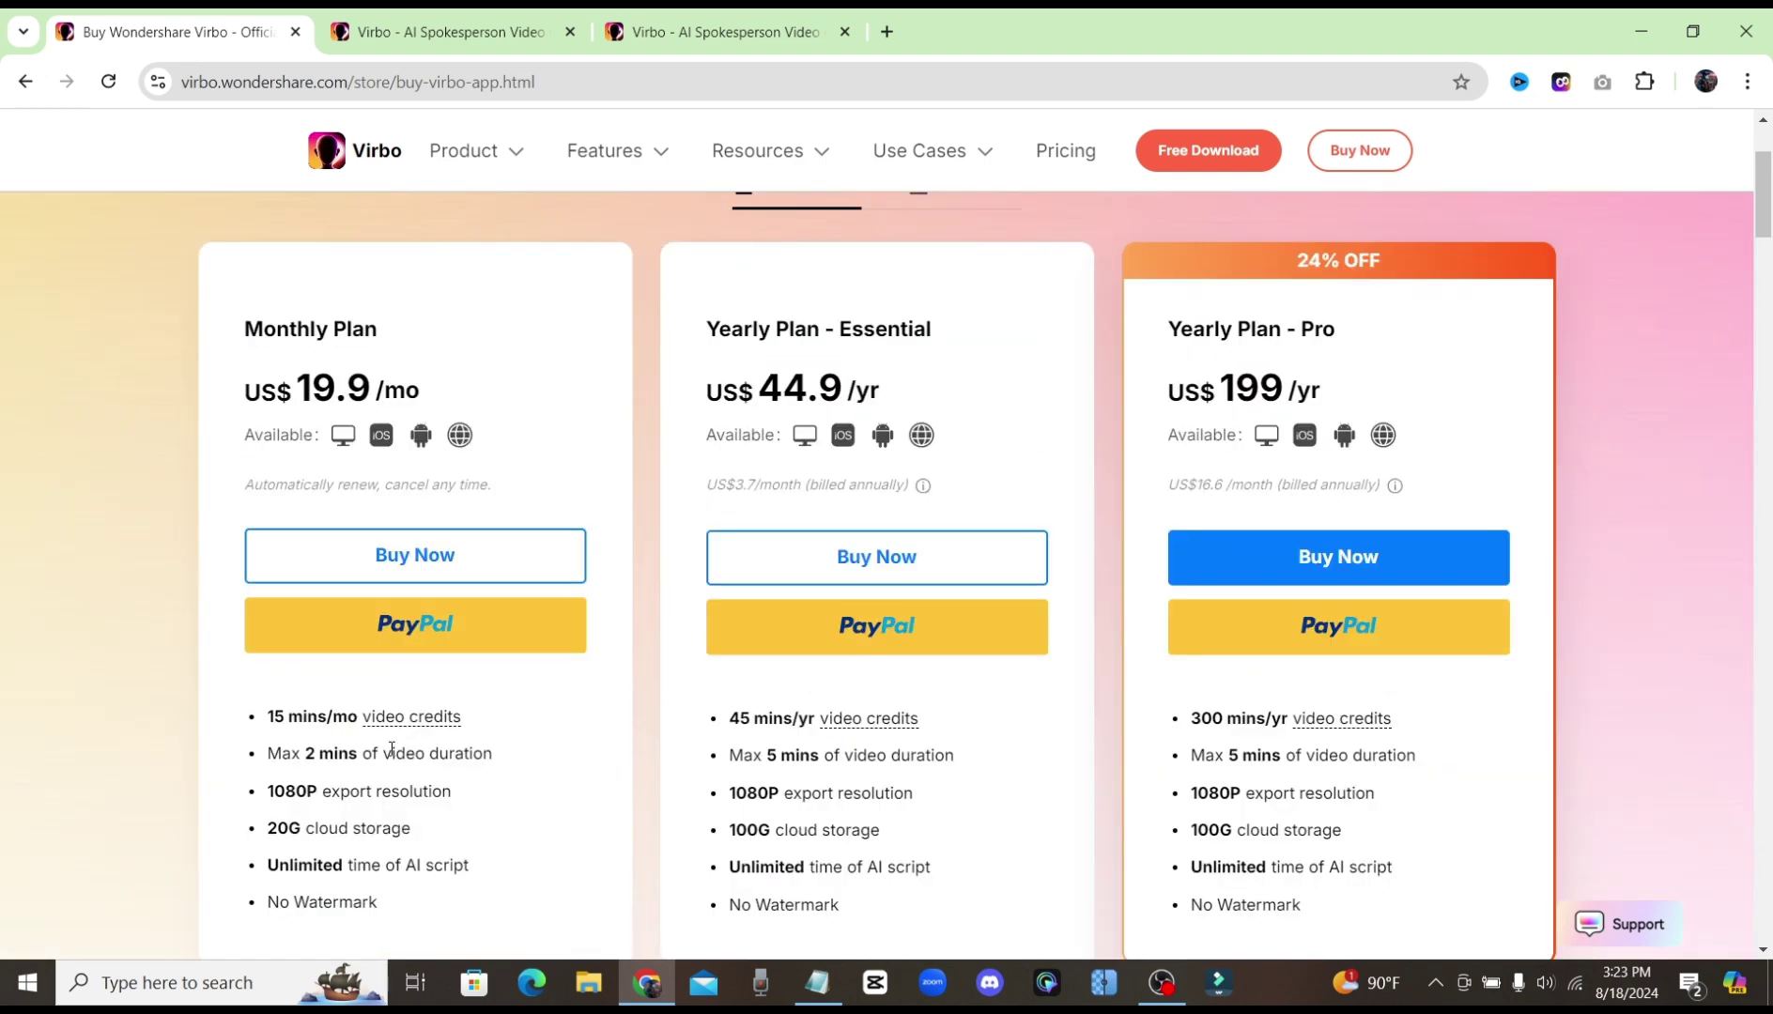
pyautogui.moveTo(274, 754); pyautogui.dragTo(495, 755)
# Highlight the Monthly Plan's export resolution, cloud storage and AI script allowance.
pyautogui.scroll(-2, 582, 805)
pyautogui.scroll(-1, 583, 805)
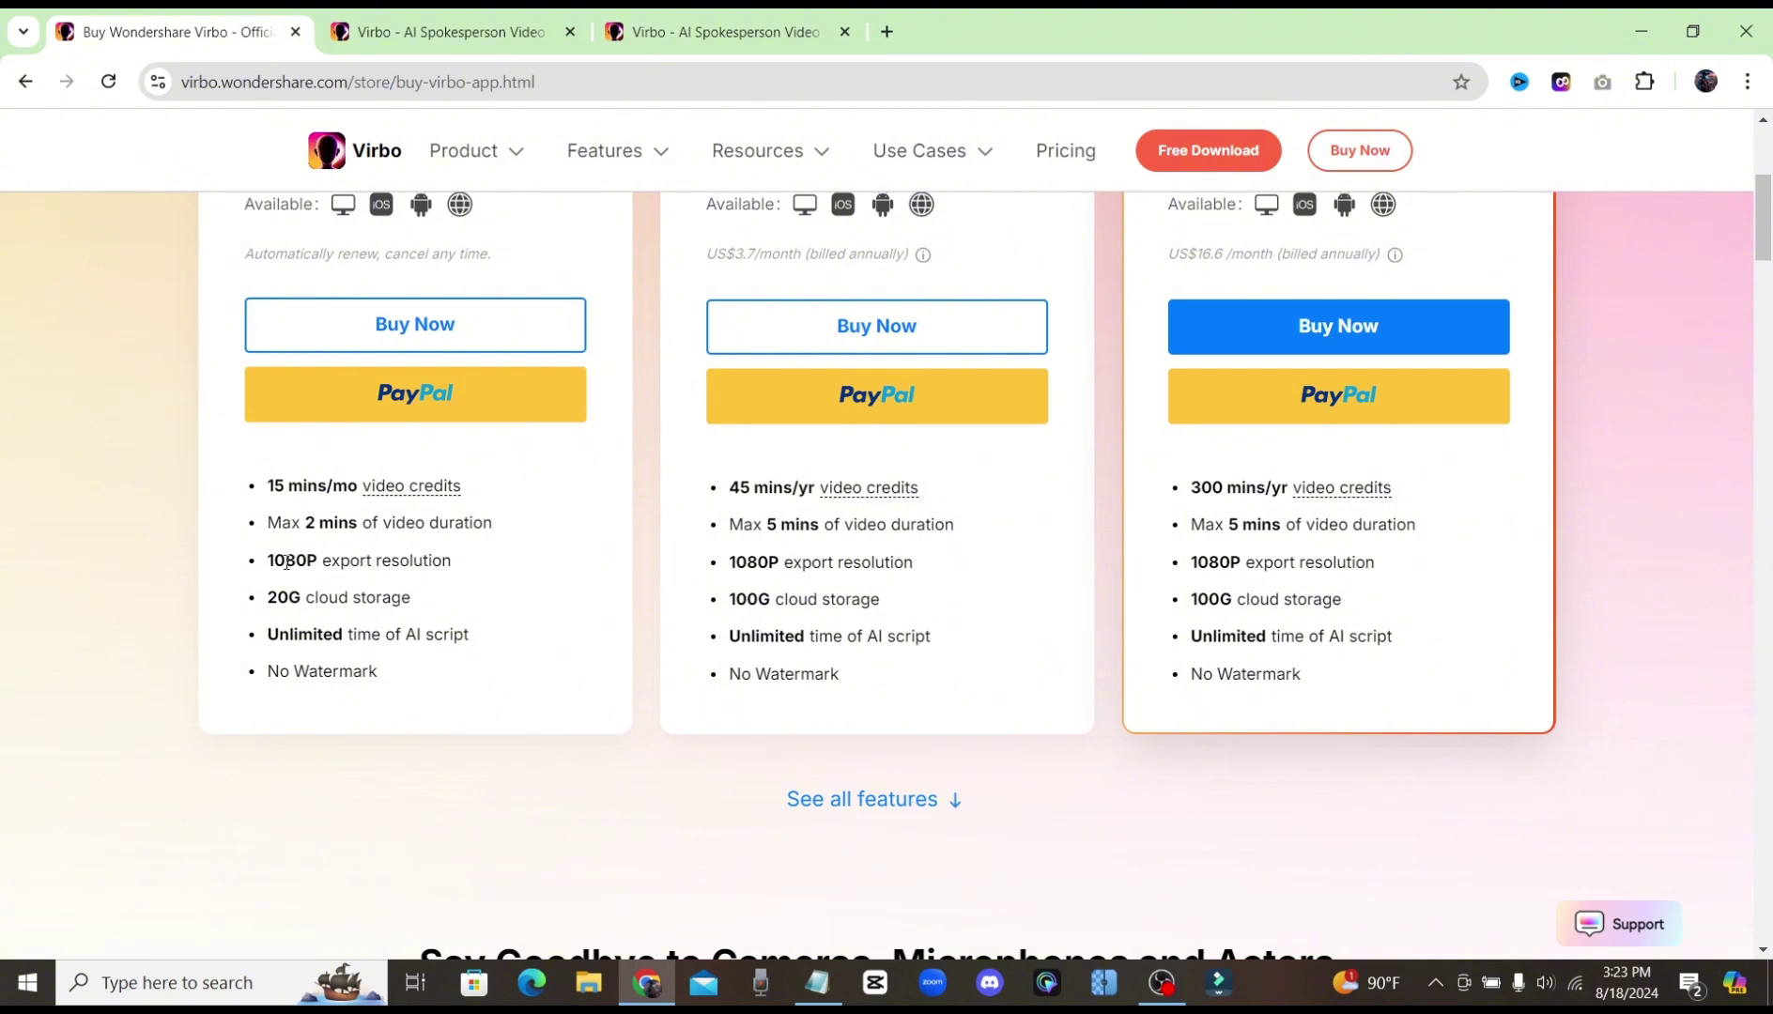
pyautogui.moveTo(285, 561); pyautogui.dragTo(434, 576)
pyautogui.click(434, 577)
pyautogui.moveTo(278, 598); pyautogui.dragTo(487, 615)
pyautogui.click(495, 616)
pyautogui.moveTo(403, 637); pyautogui.dragTo(487, 640)
# Compare the Monthly US$19.9, Essential US$44.9/yr and Pro US$199/yr plan cards.
pyautogui.scroll(3, 566, 646)
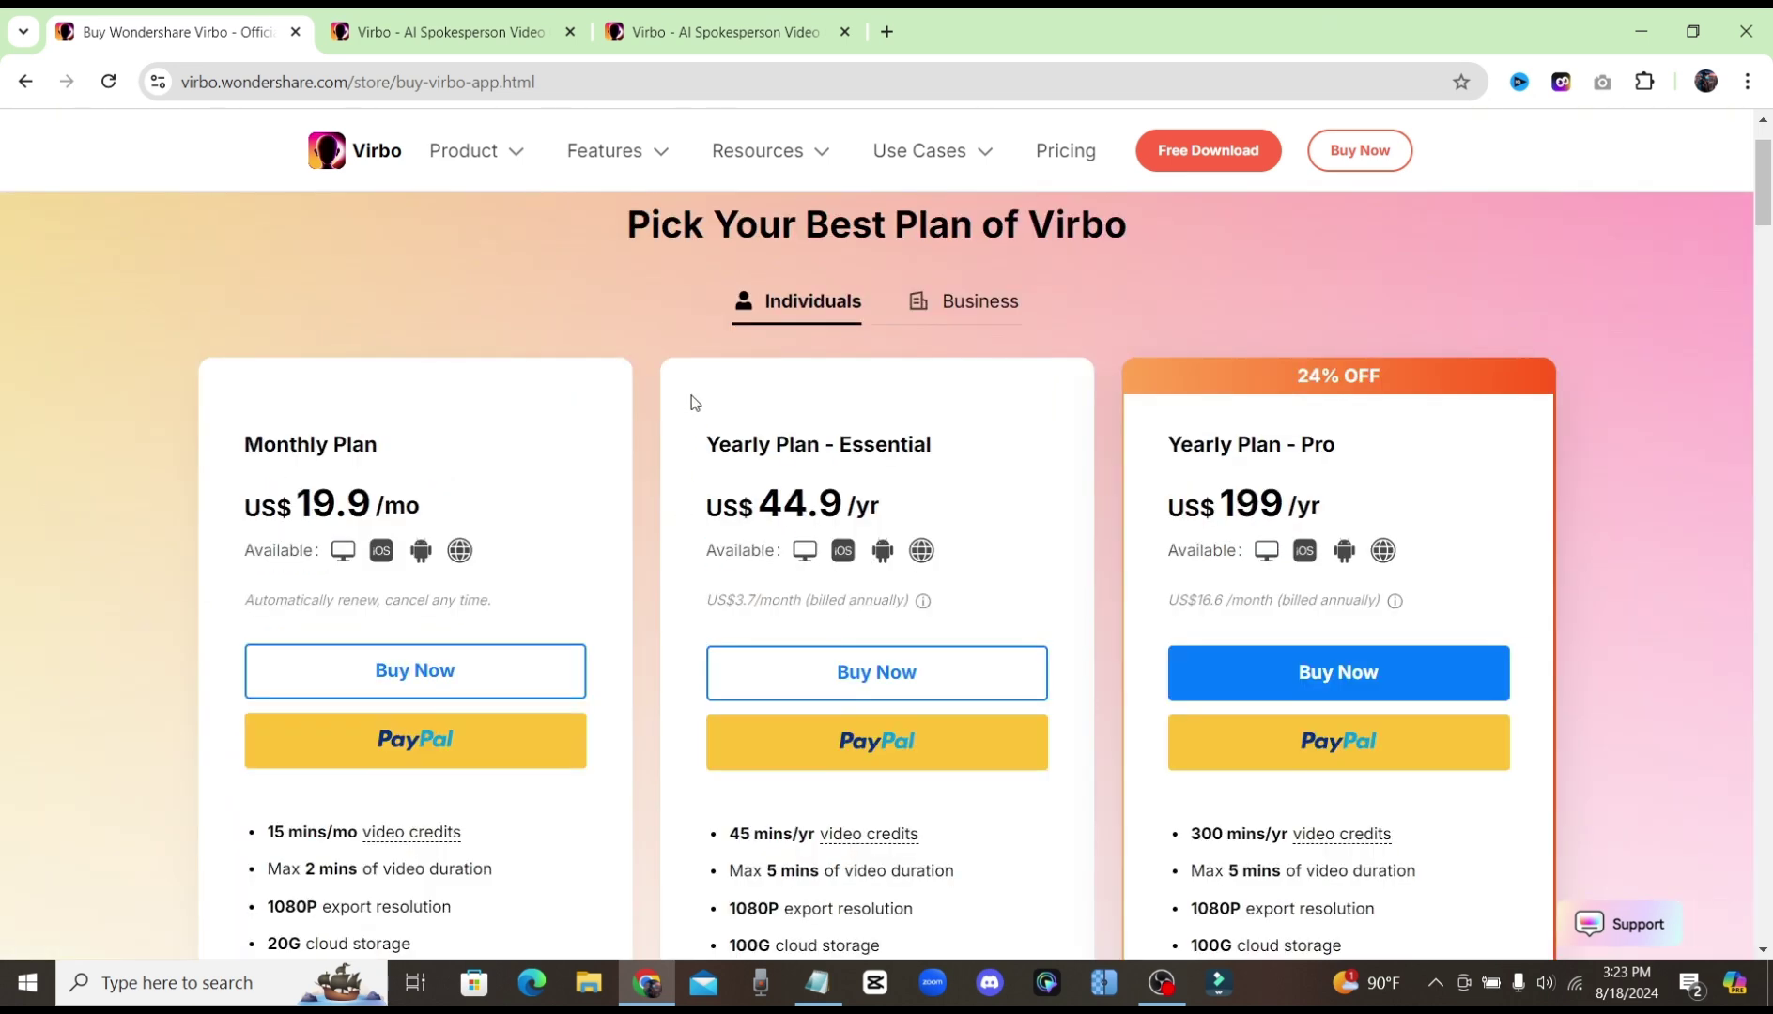
pyautogui.scroll(-1, 995, 451)
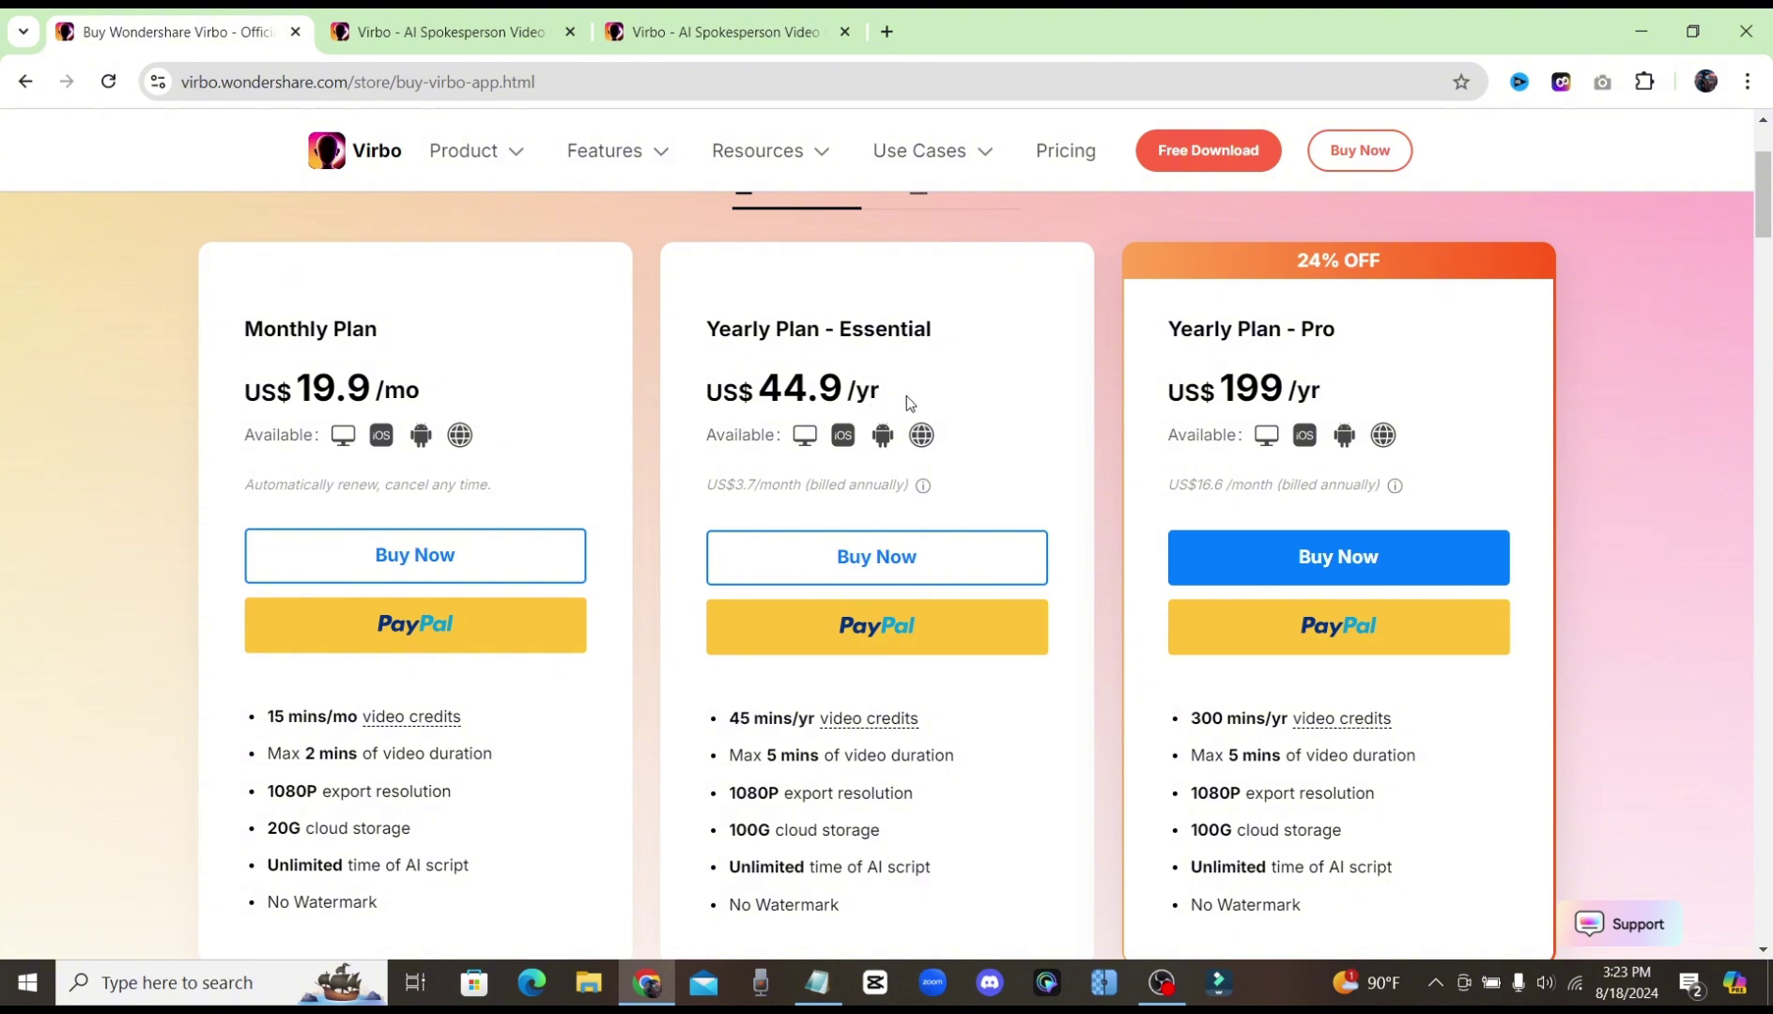
pyautogui.scroll(-2, 1049, 412)
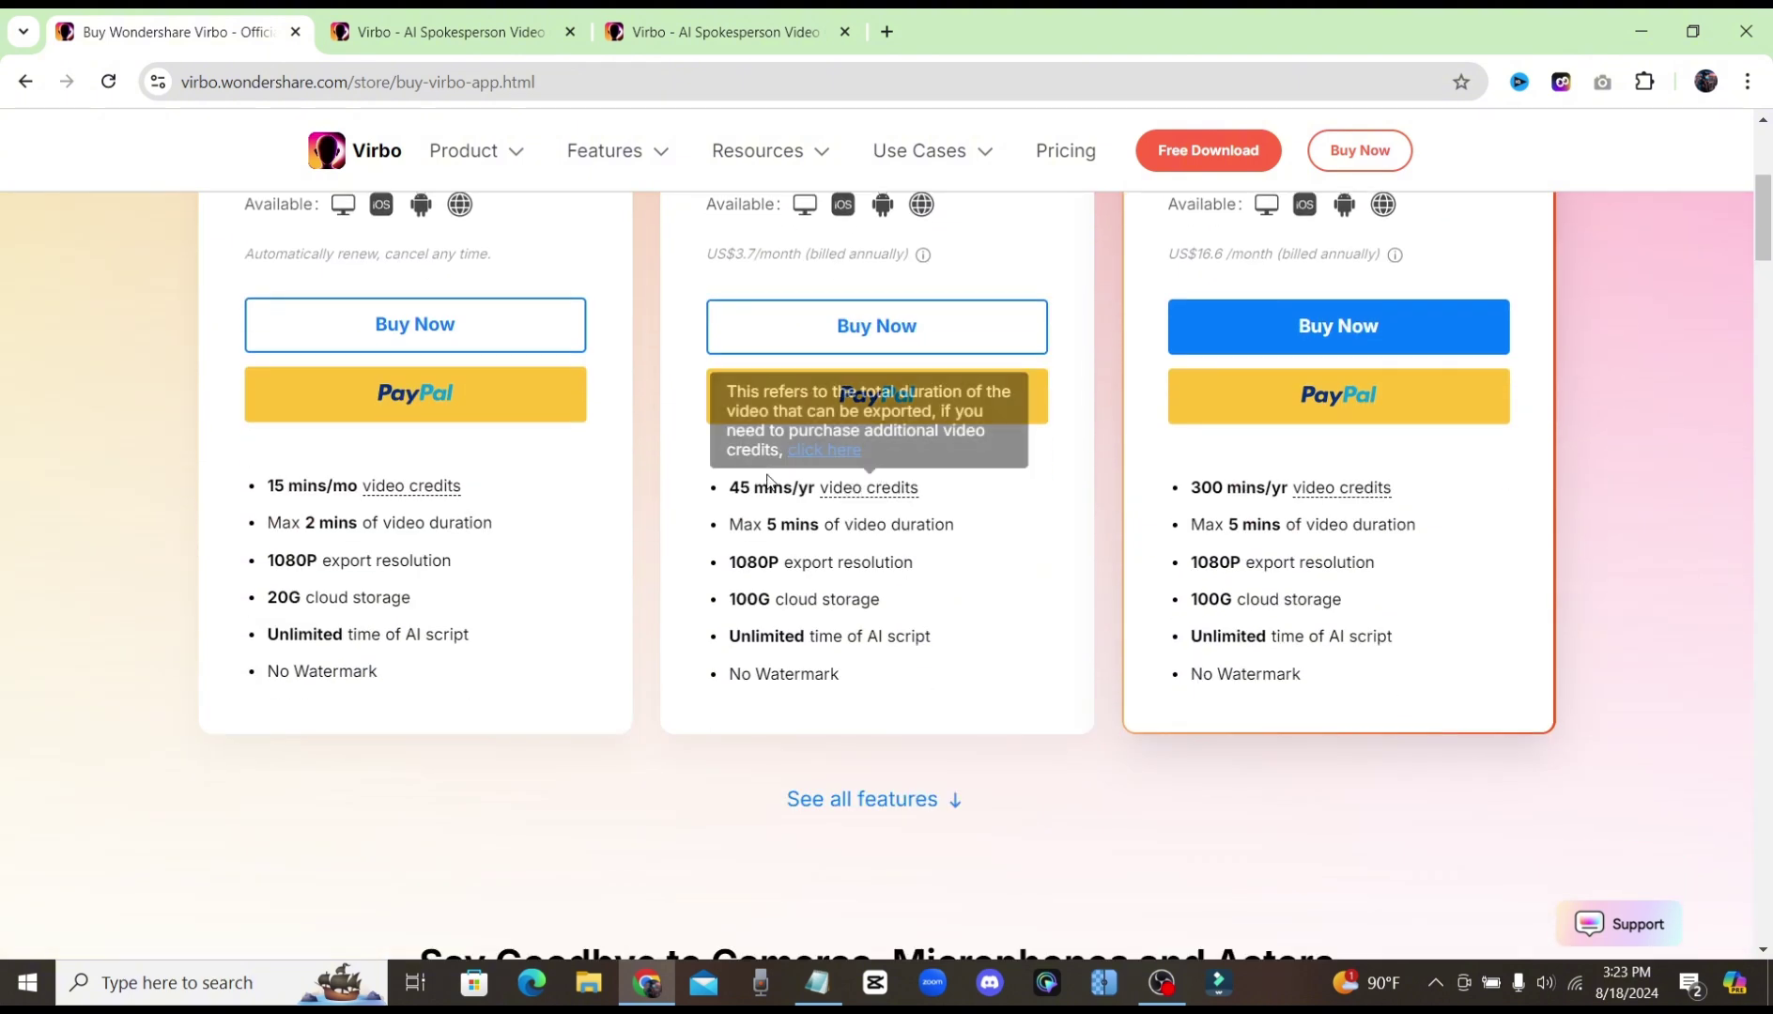
pyautogui.scroll(1, 1047, 547)
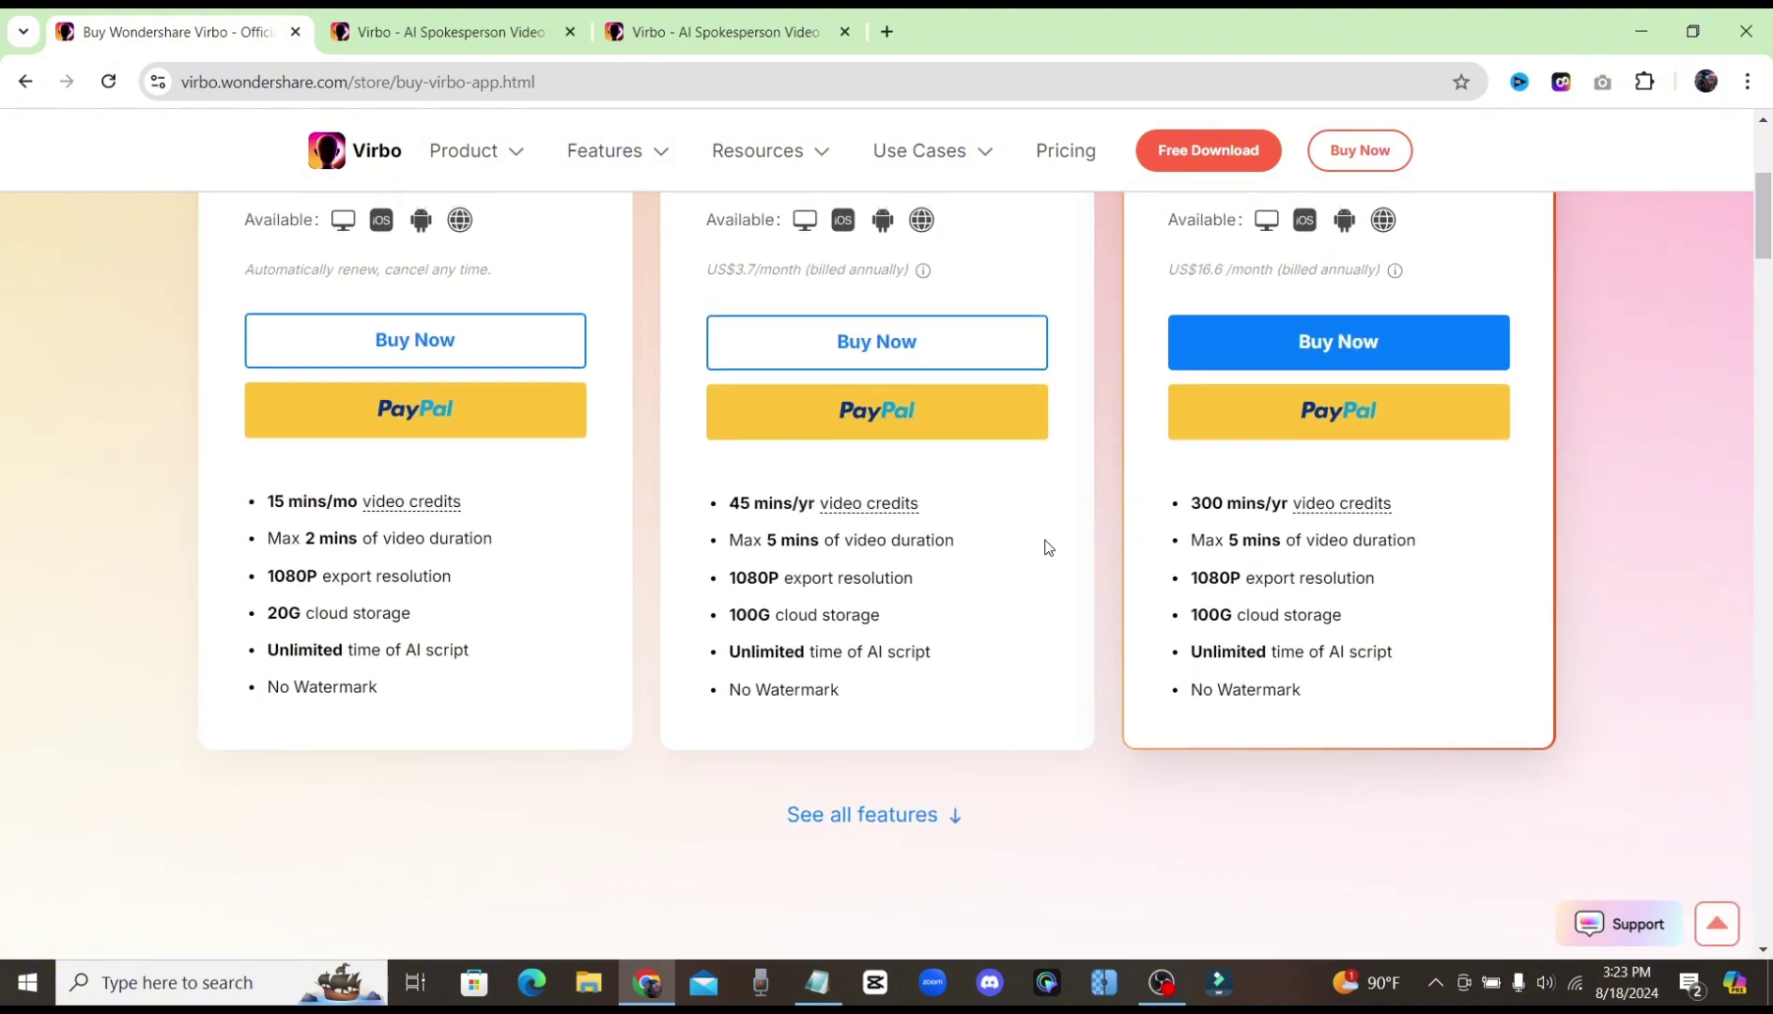
pyautogui.scroll(2, 1047, 548)
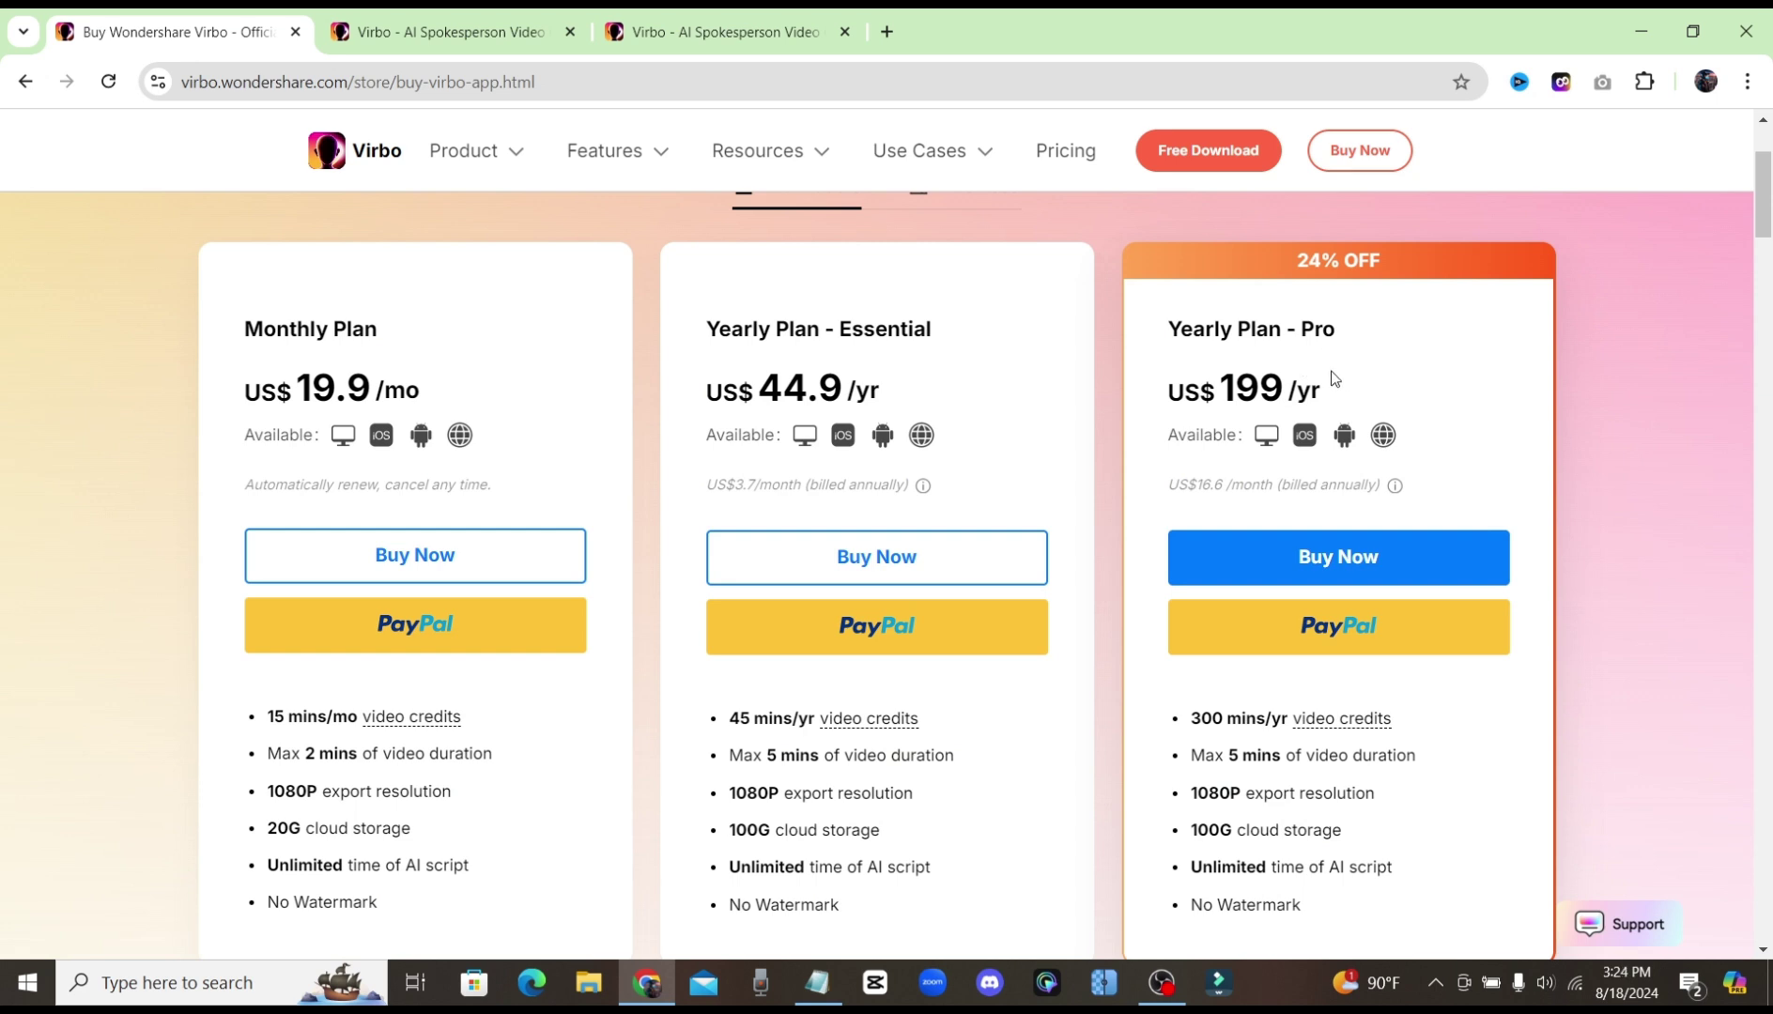
pyautogui.scroll(-1, 1489, 399)
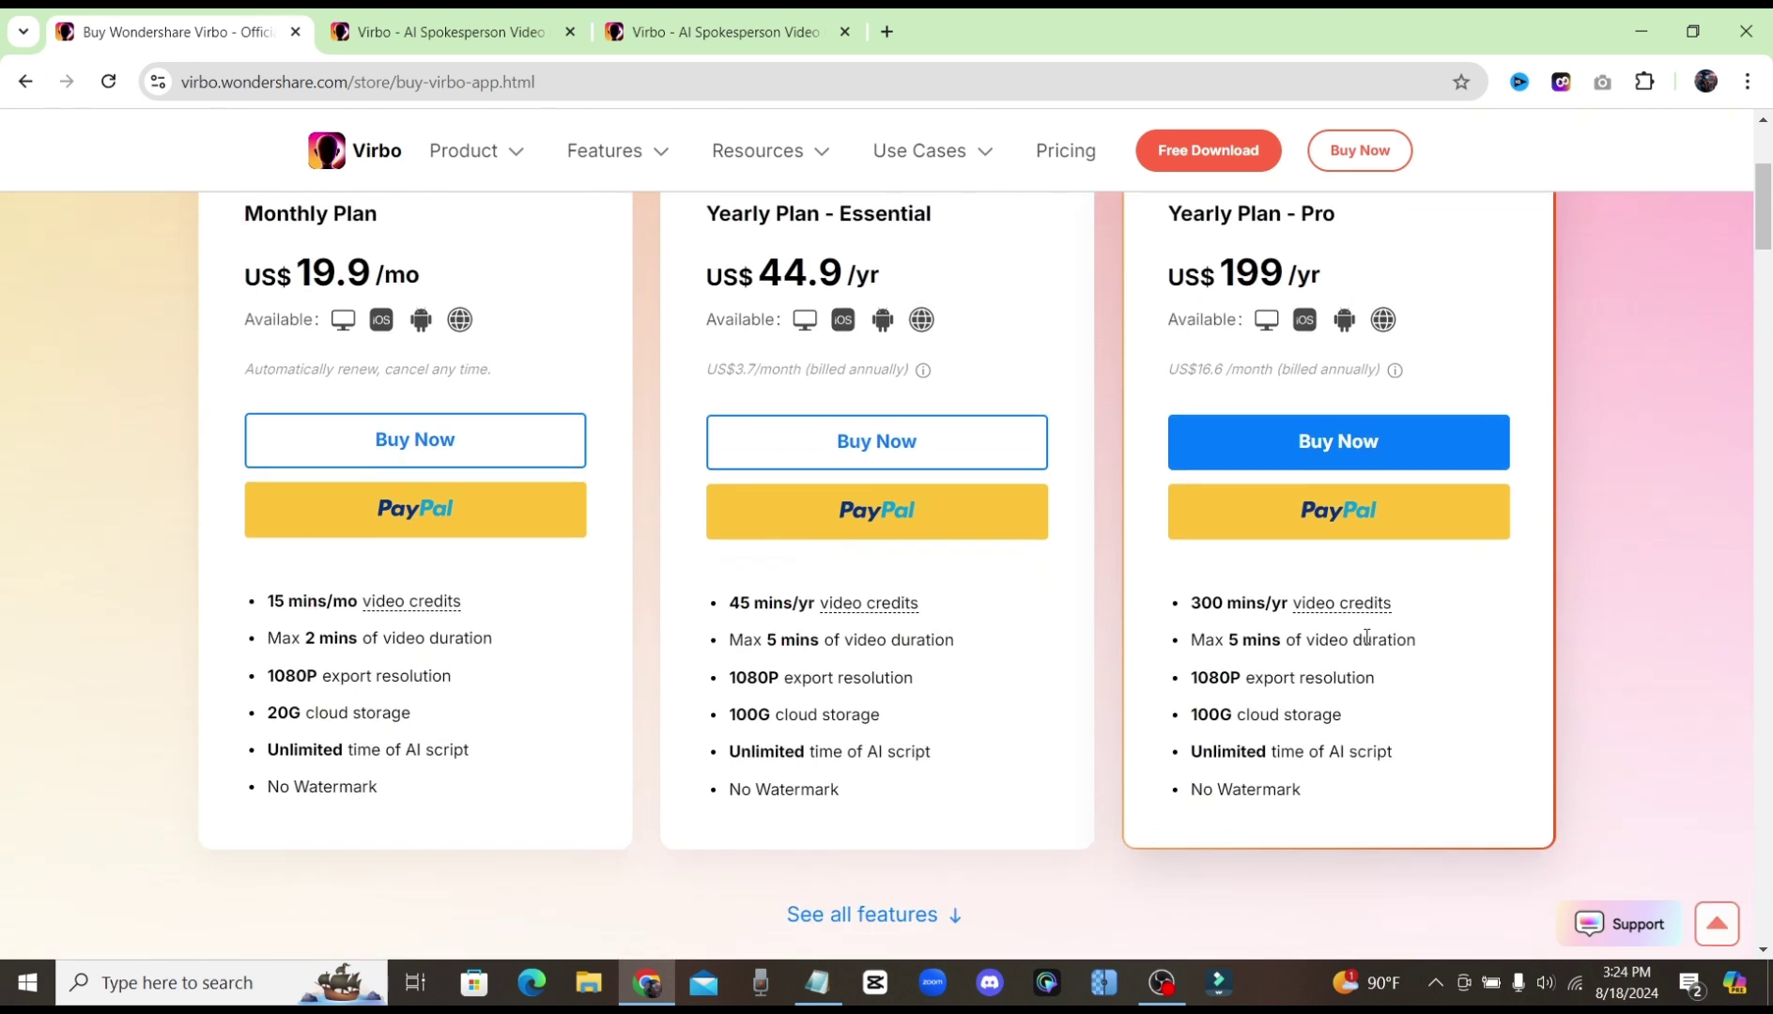
pyautogui.moveTo(1331, 614)
pyautogui.scroll(3, 1083, 454)
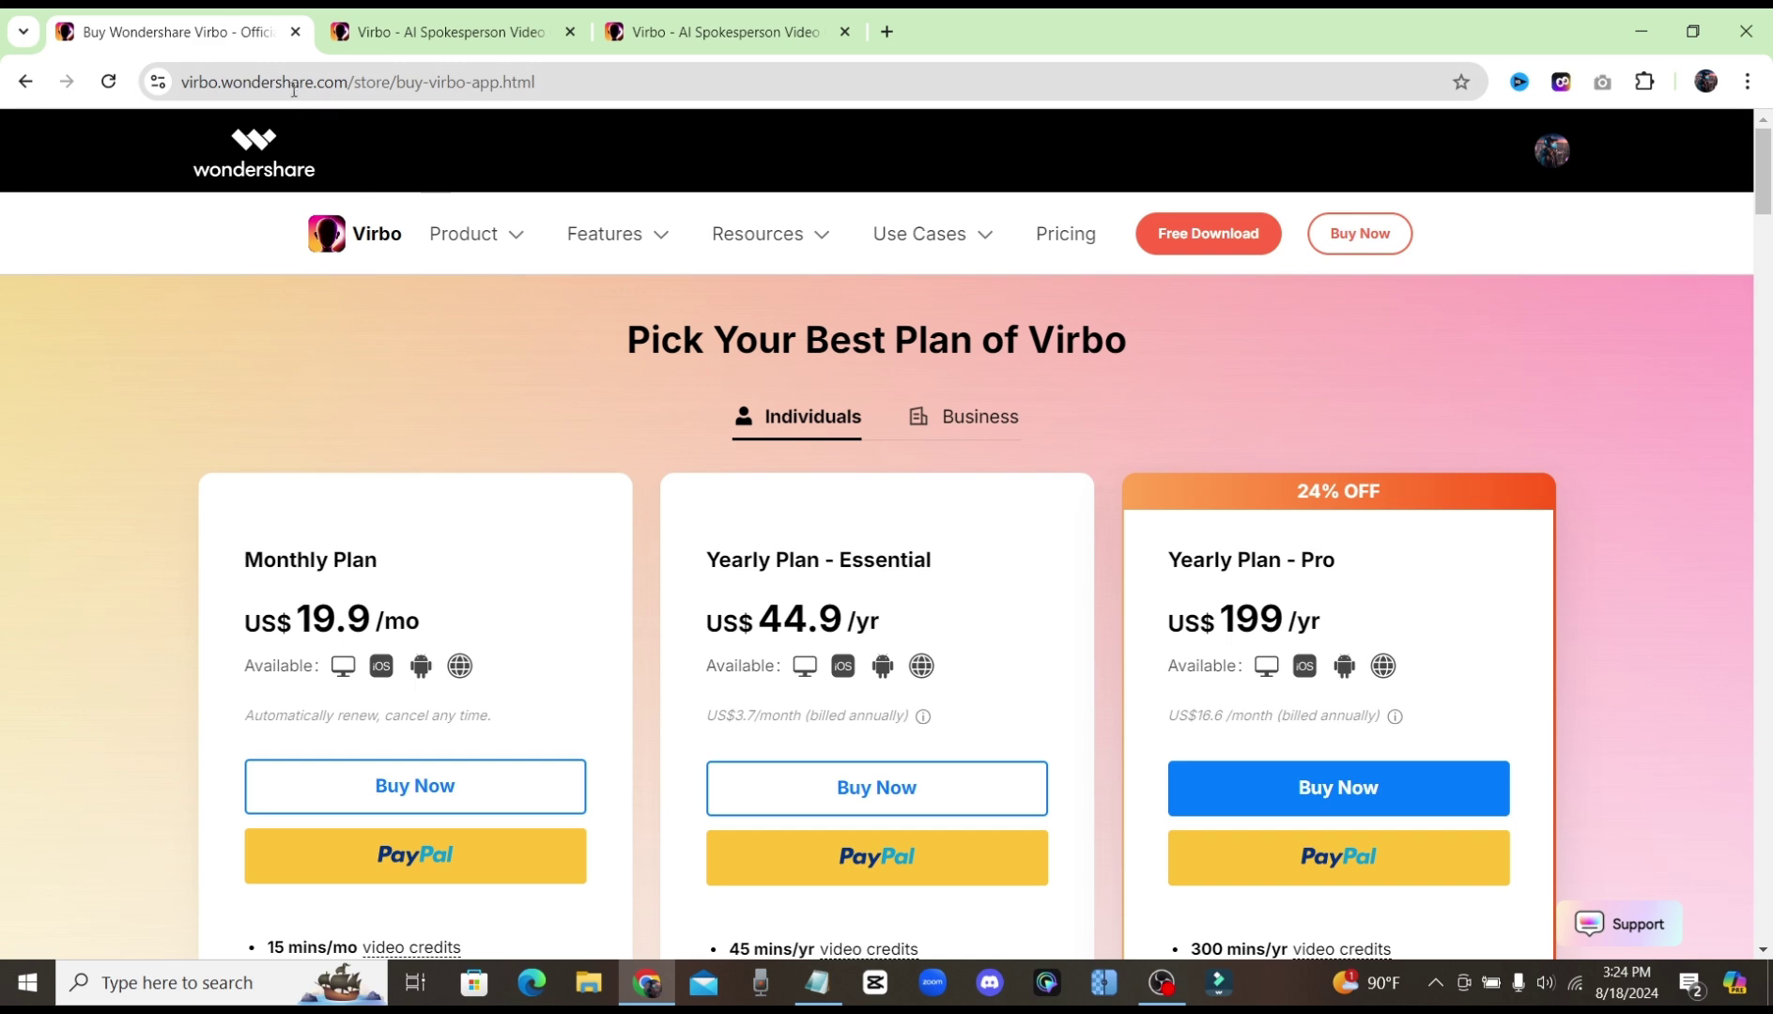
# Switch back to the 'Virbo - AI Spokesperson Video' tab and scroll the avatar gallery.
pyautogui.click(434, 32)
pyautogui.scroll(-6, 851, 594)
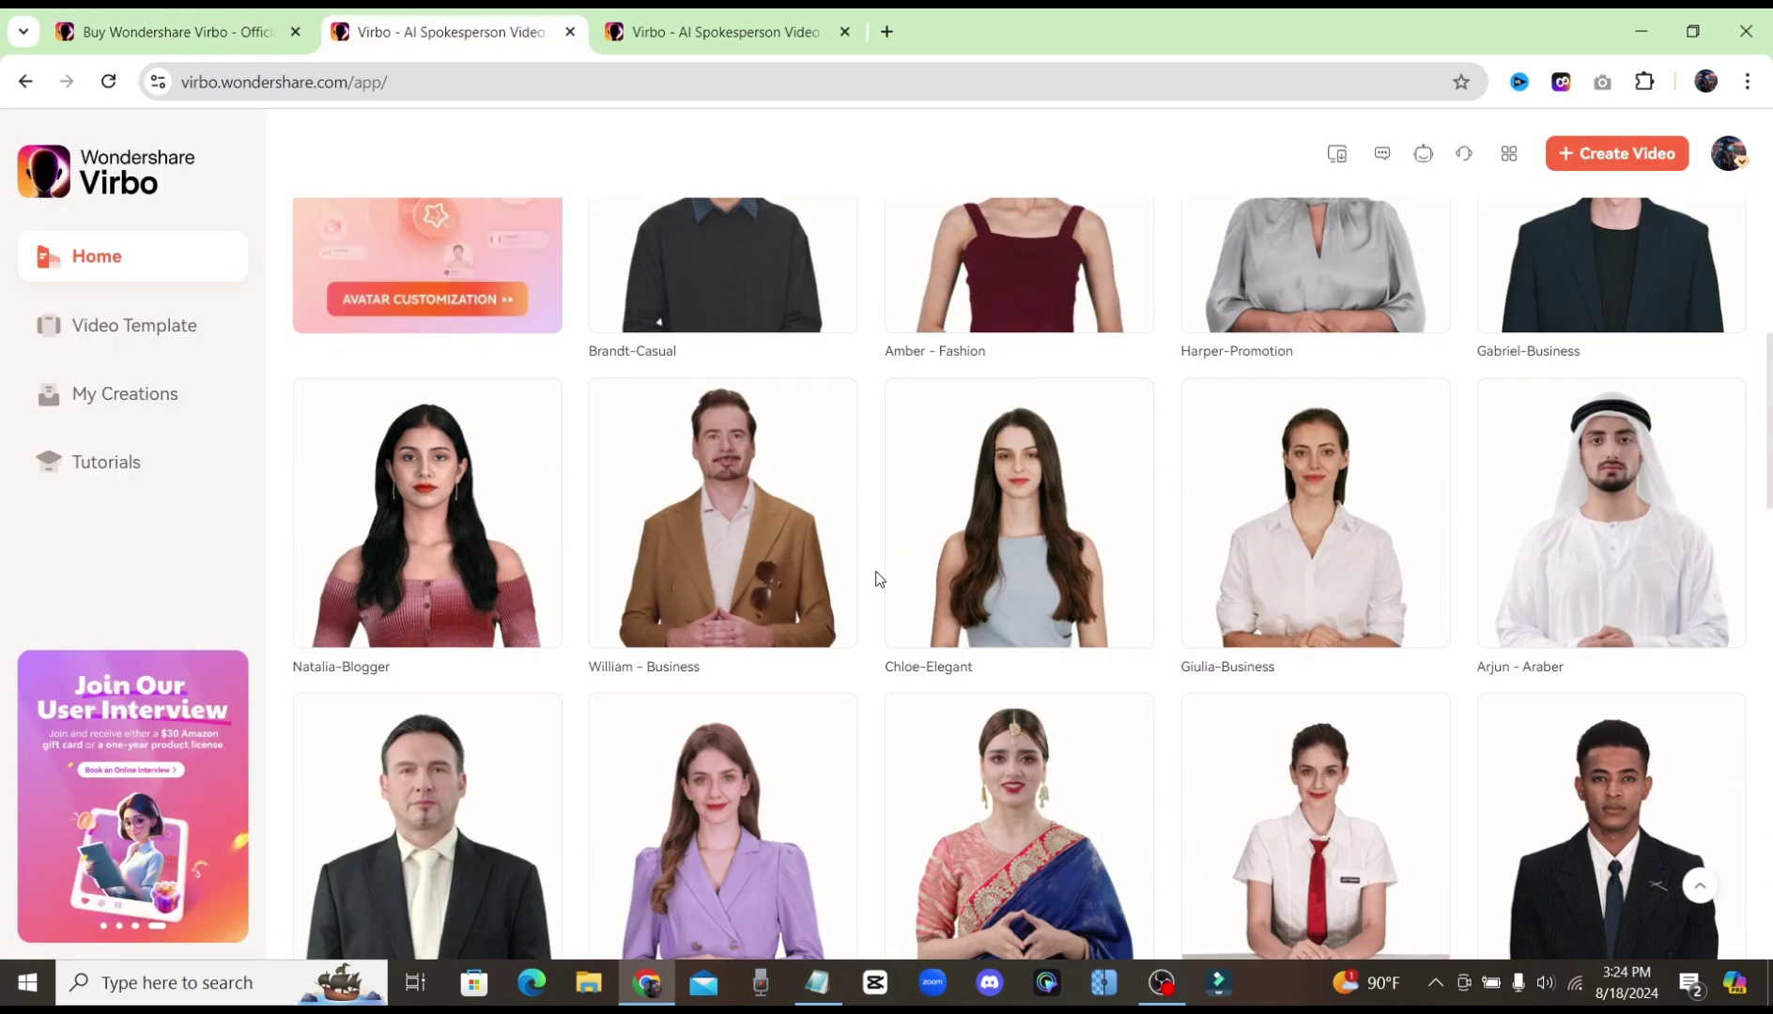
pyautogui.scroll(6, 876, 578)
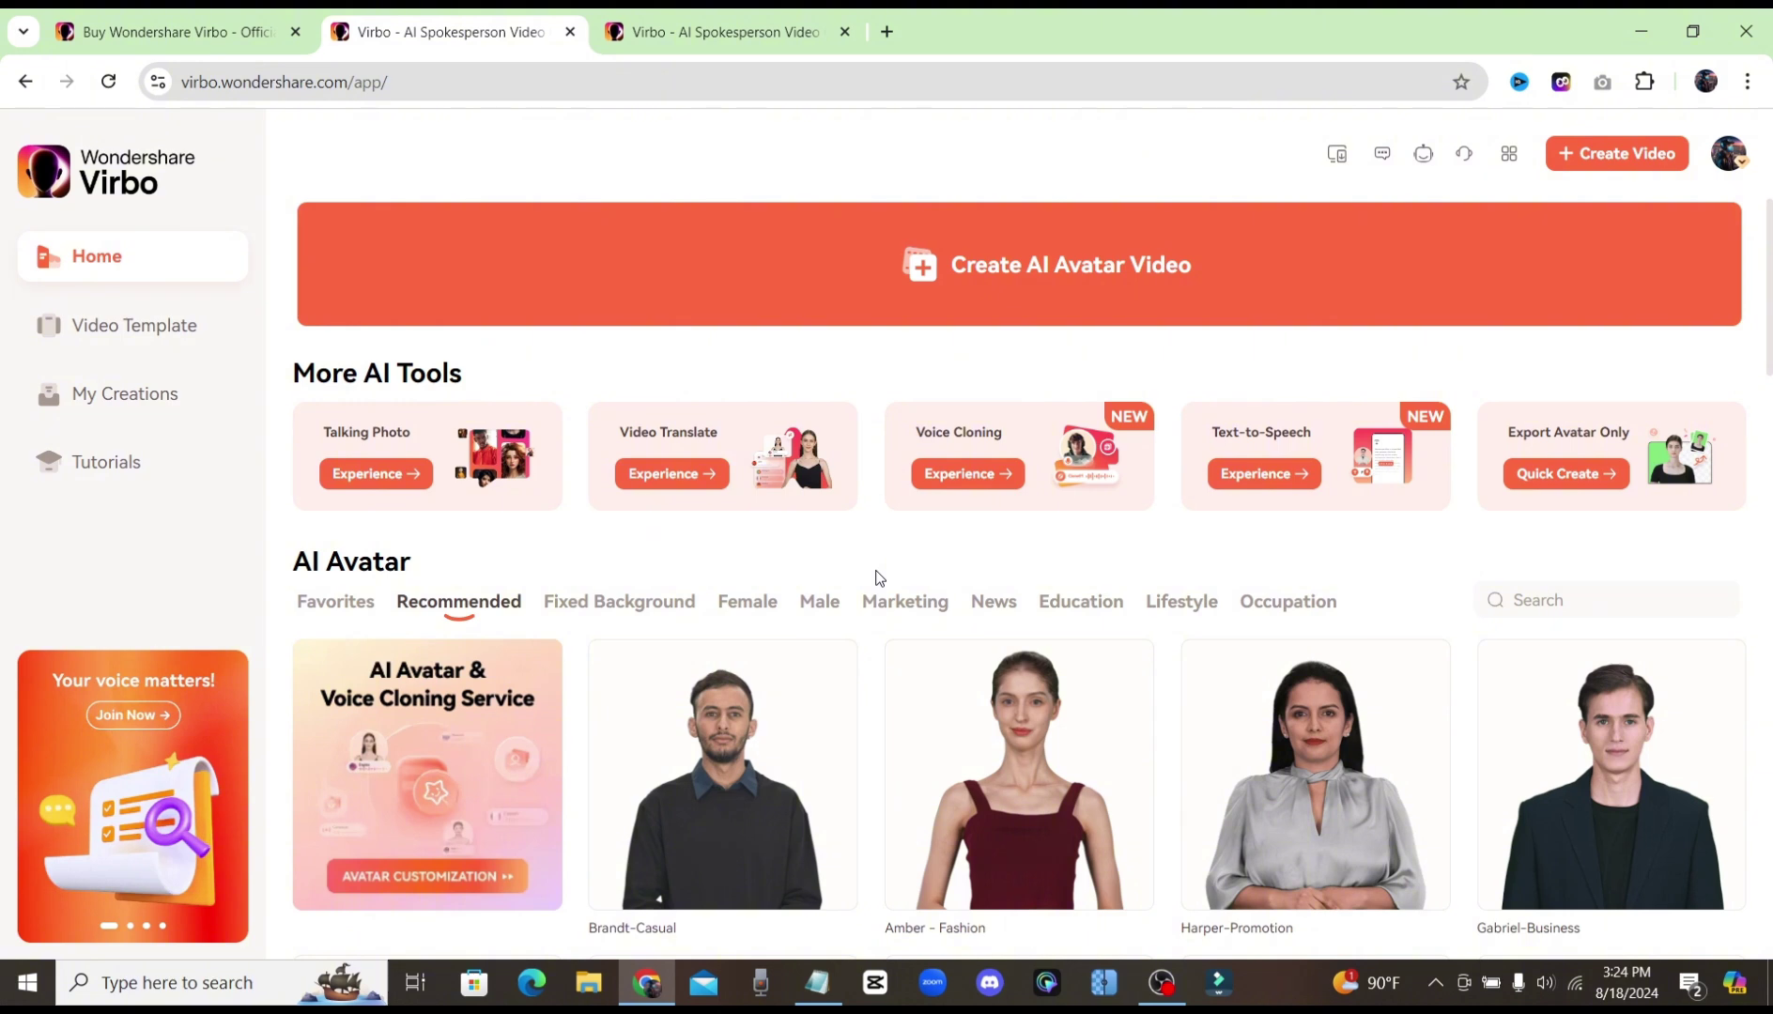